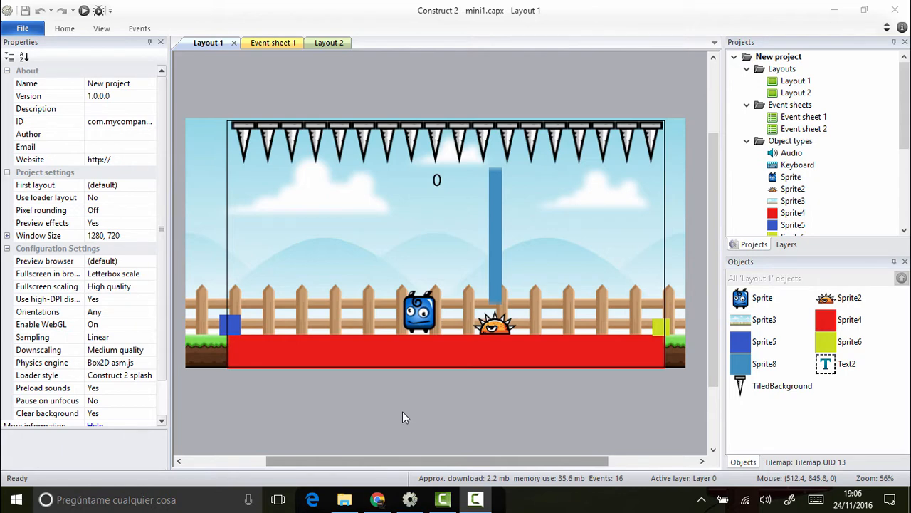
Step: Switch to Chrome to examine the example tileset image, and return to Construct 2
left_click(378, 500)
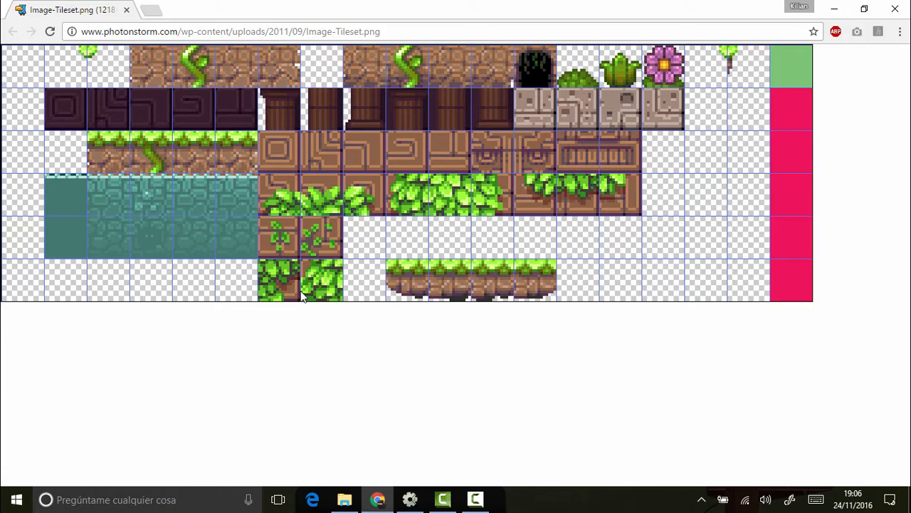
left_click(410, 499)
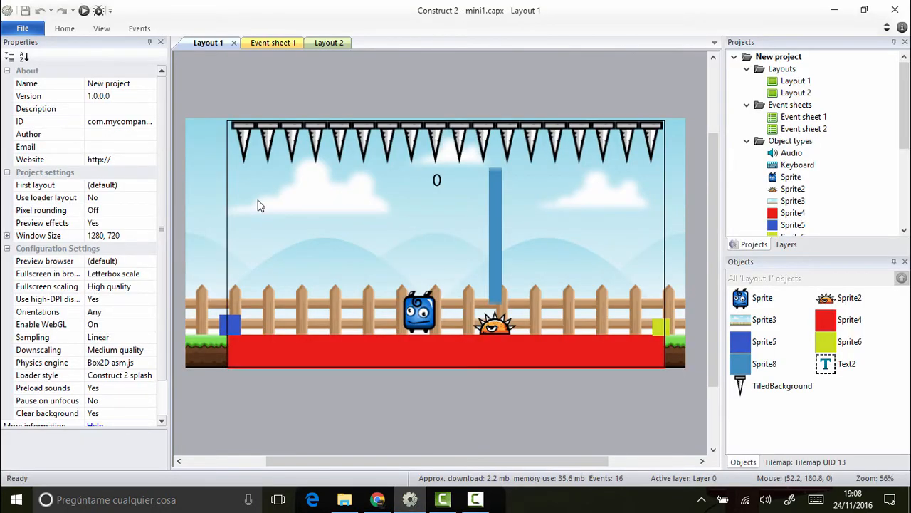
Step: Insert a new Tilemap object into Layout 1 on Layer 0
right_click(318, 222)
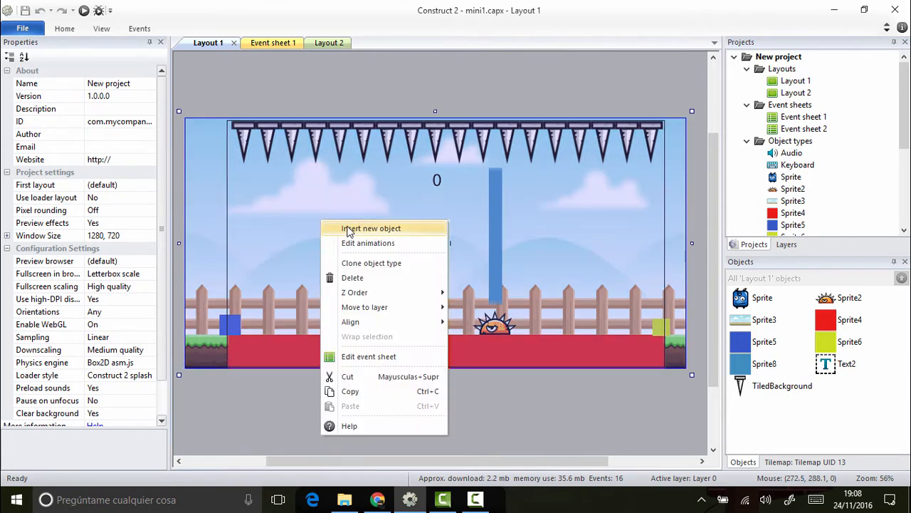
left_click(348, 228)
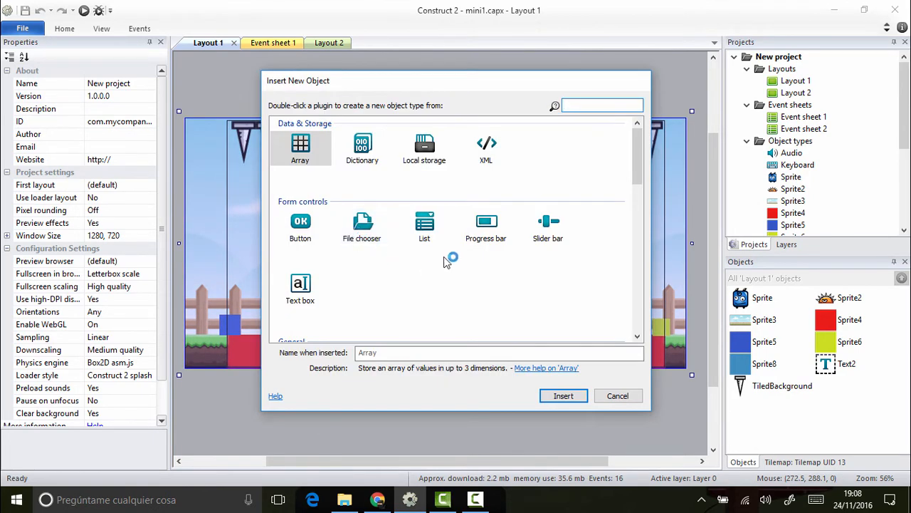
scroll(450, 260, "down", 3)
scroll(541, 286, "down", 3)
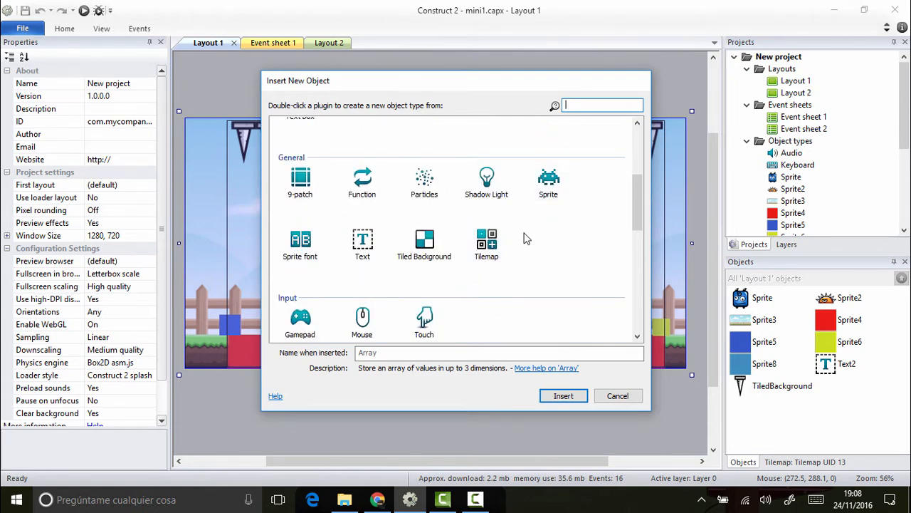
left_click(486, 245)
double_click(487, 244)
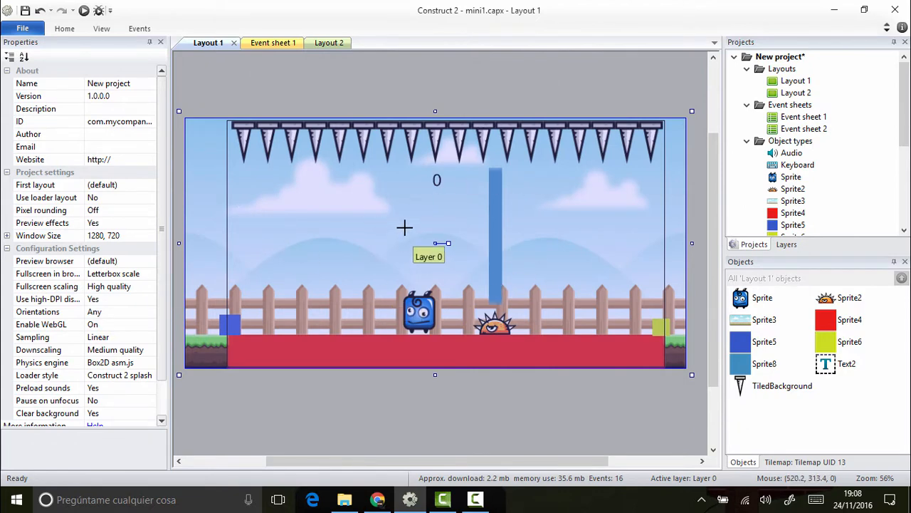
left_click(405, 227)
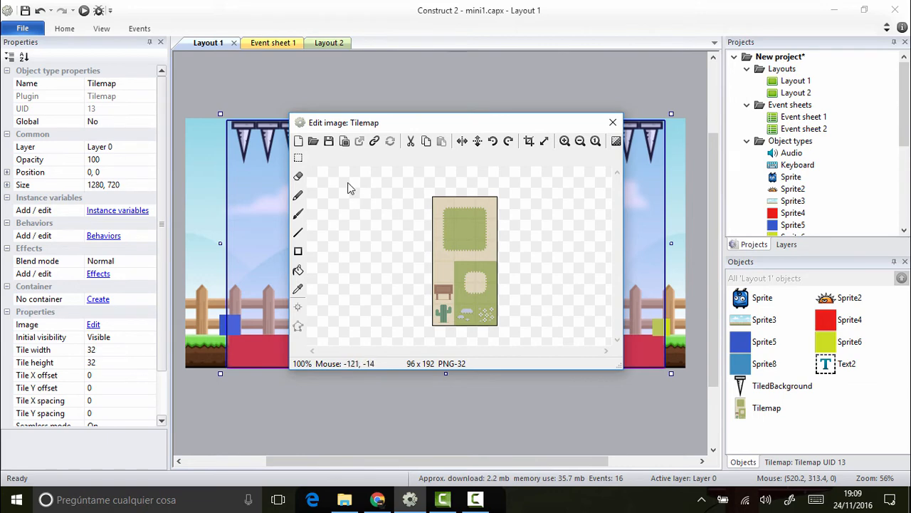
Step: Load tileset.png from the project's img folder as the tilemap's image and close the image editor
left_click(313, 141)
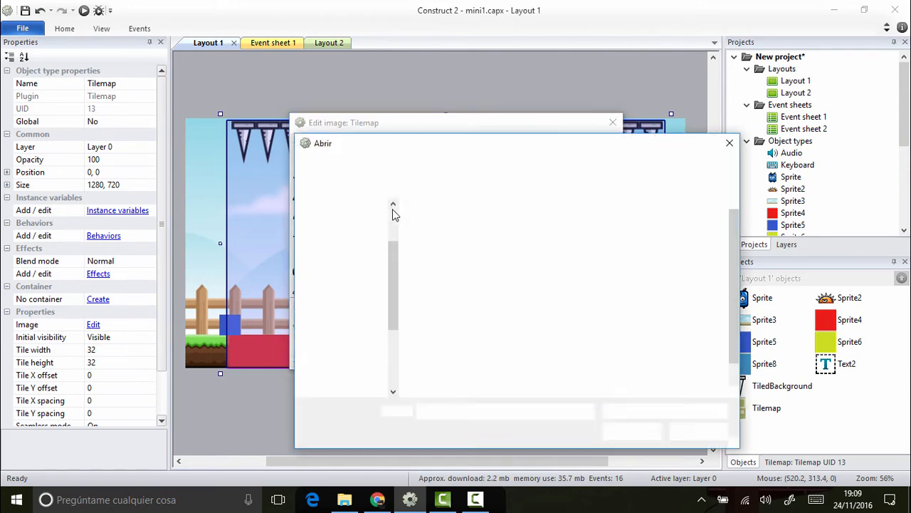
left_click(457, 380)
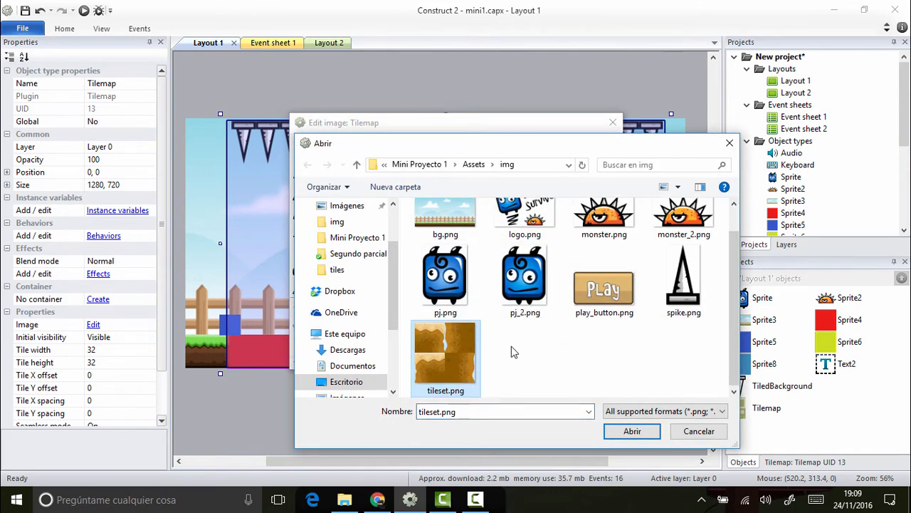
double_click(442, 363)
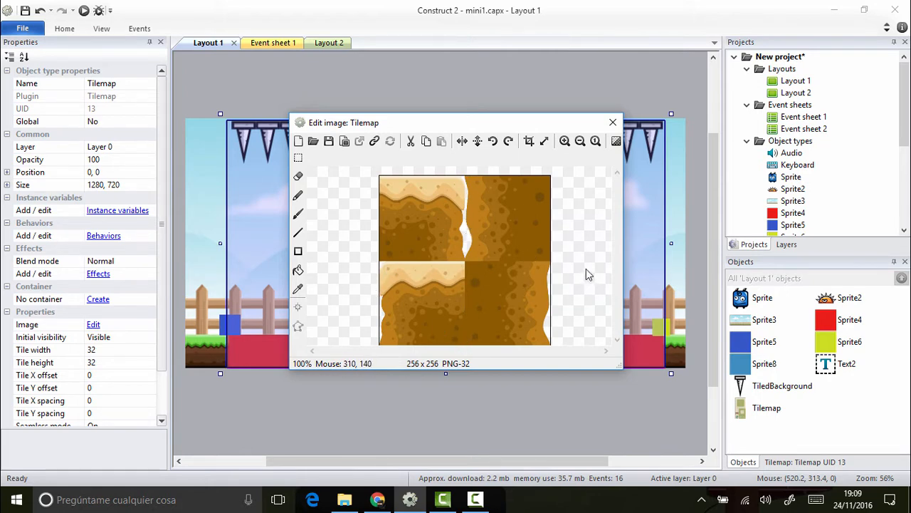
left_click(613, 123)
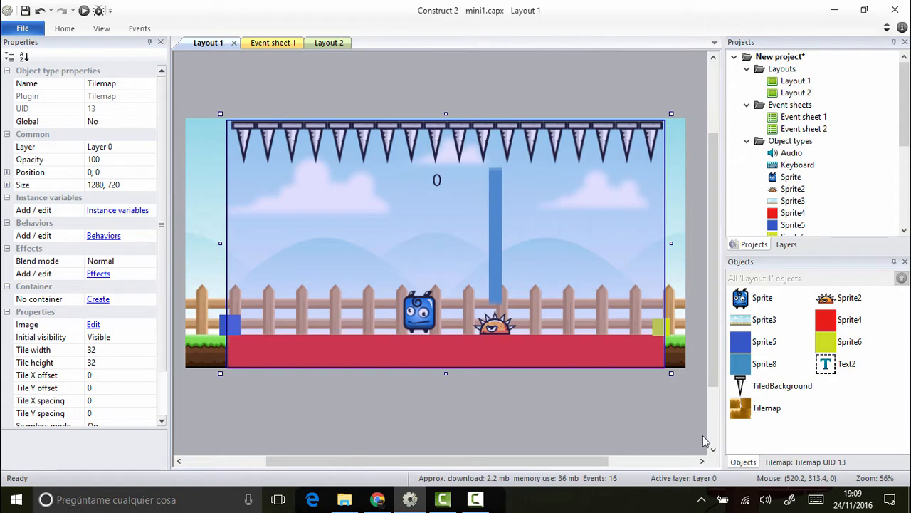
Step: Set the tilemap's tile width and tile height to 128
scroll(160, 309, "down", 2)
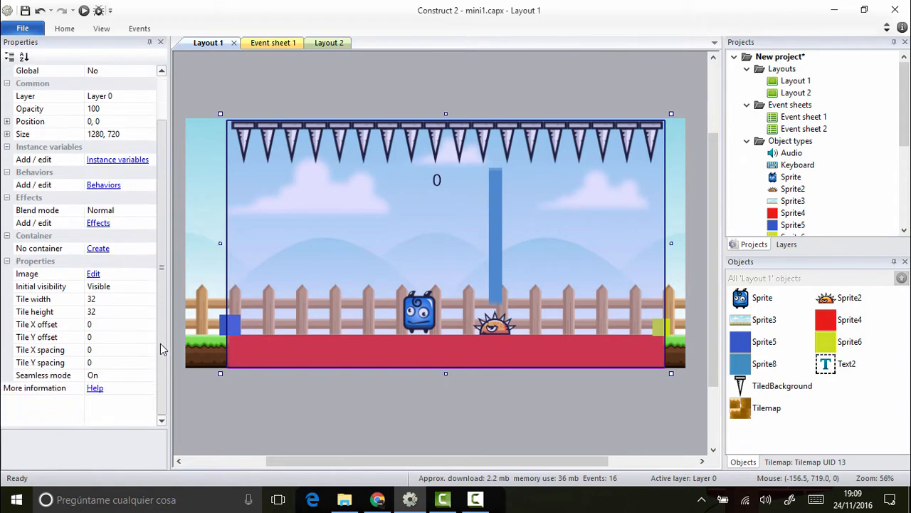
left_click(99, 303)
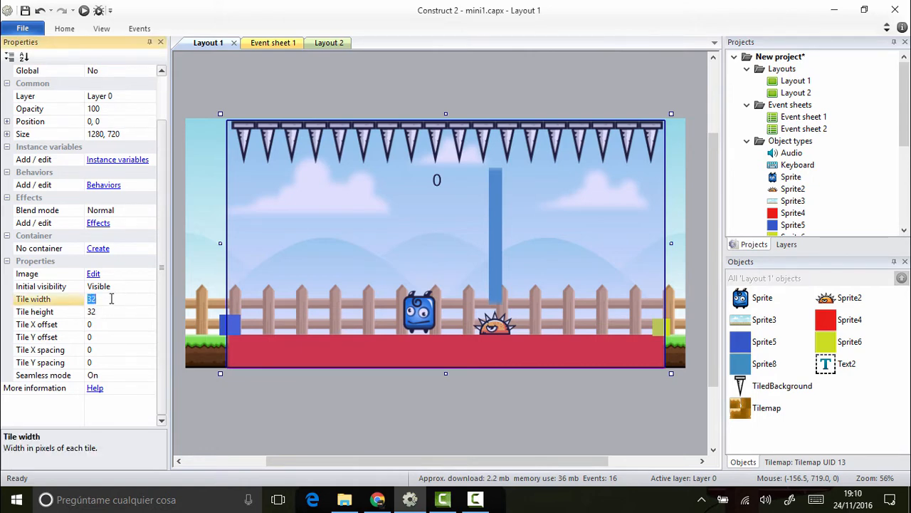
type("128")
left_click(108, 309)
type("128")
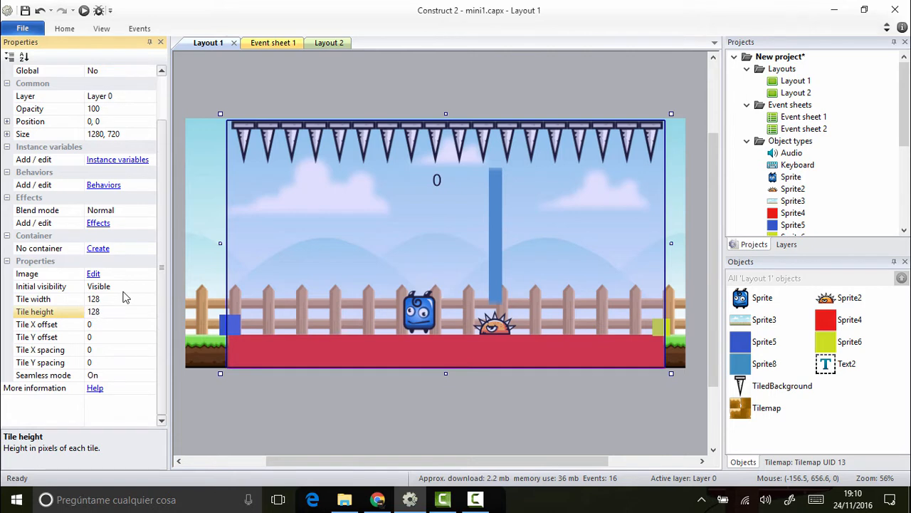
Step: Paint a three-tile column on the layout's left edge, with the sandy right-edge top tile above two matching body tiles
left_click(768, 409)
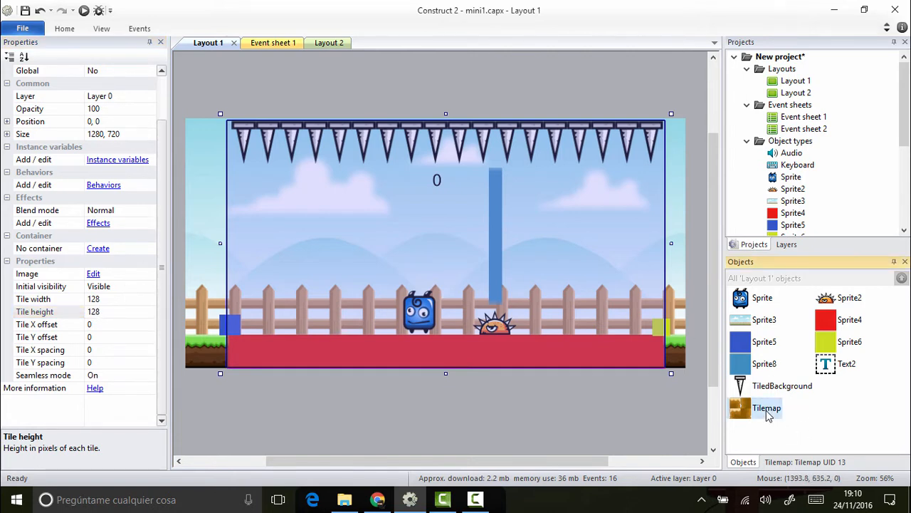
left_click(794, 462)
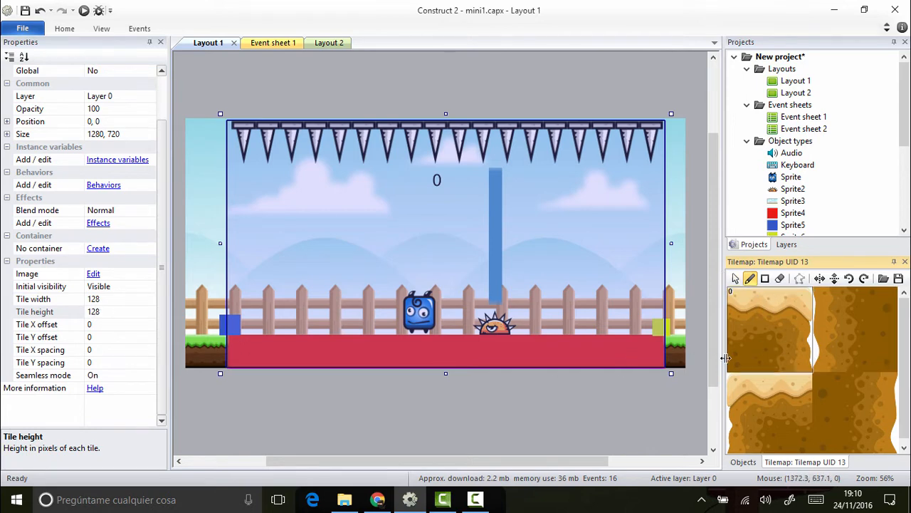
left_click(752, 388)
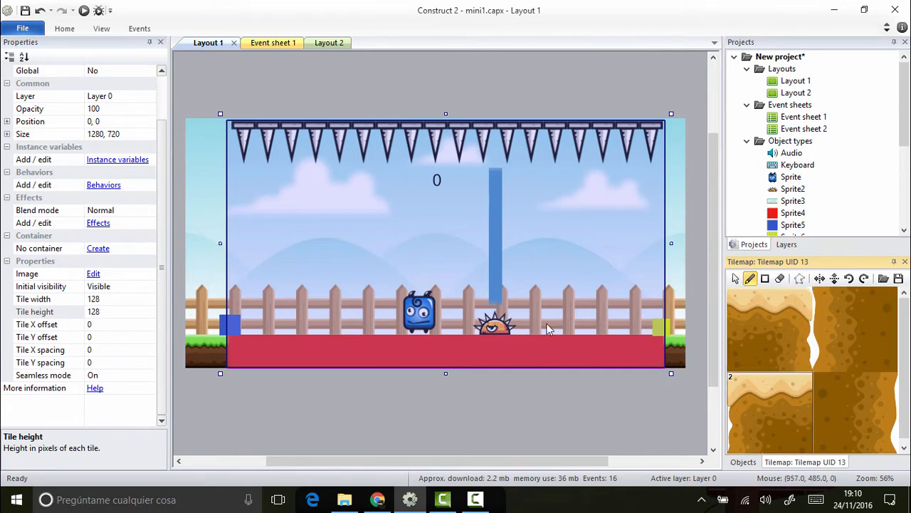
left_click(754, 342)
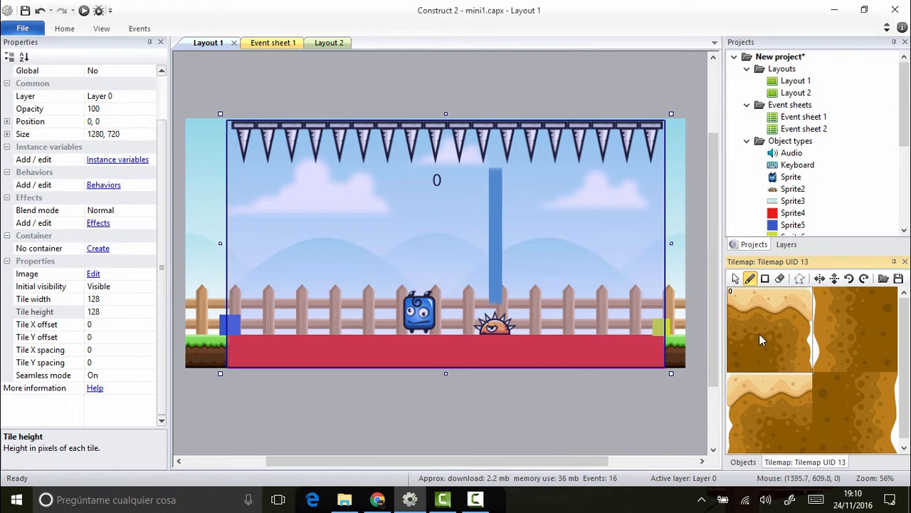
left_click(761, 327)
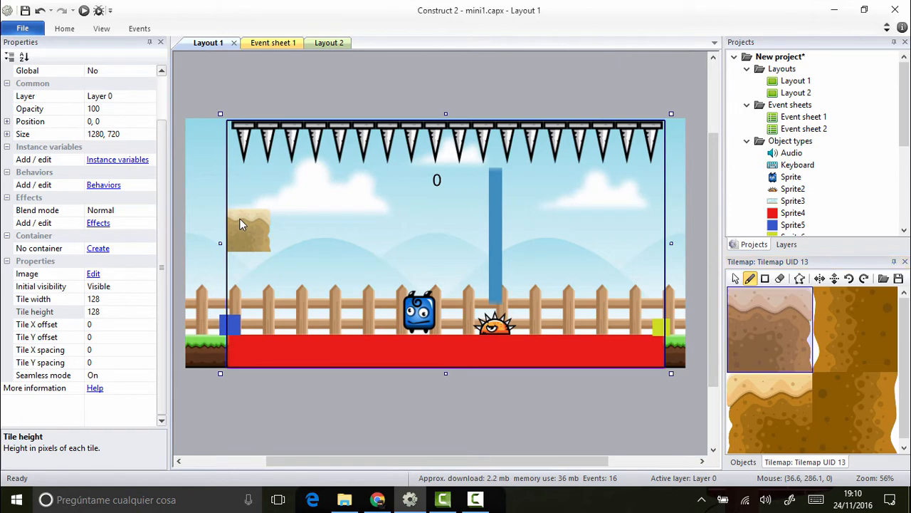
left_click(239, 219)
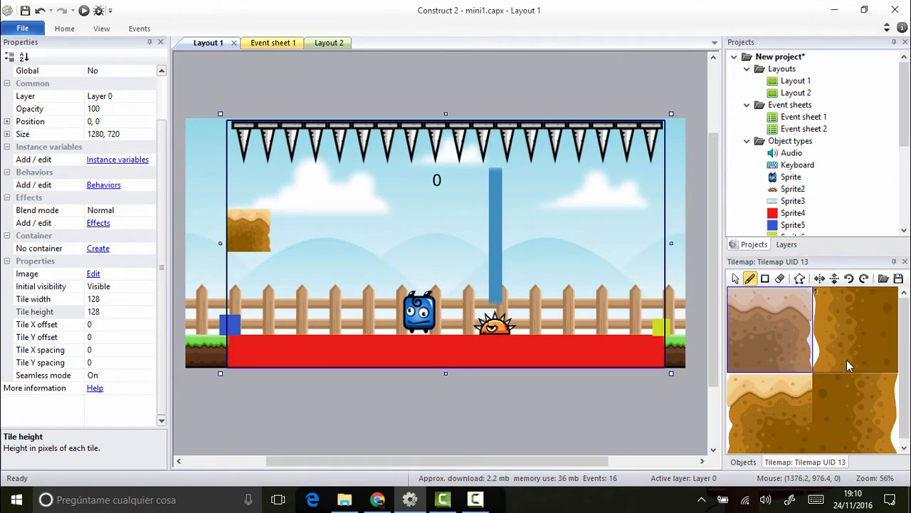
left_click(847, 400)
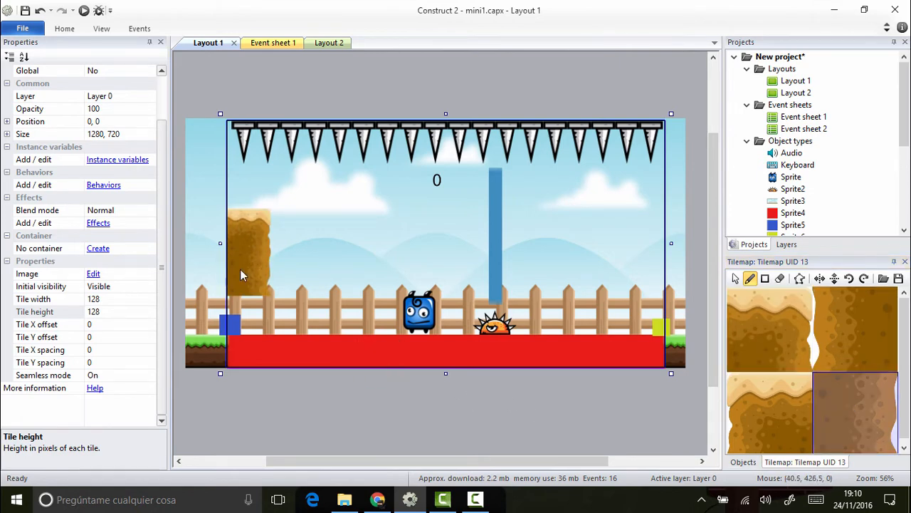
left_click(241, 312)
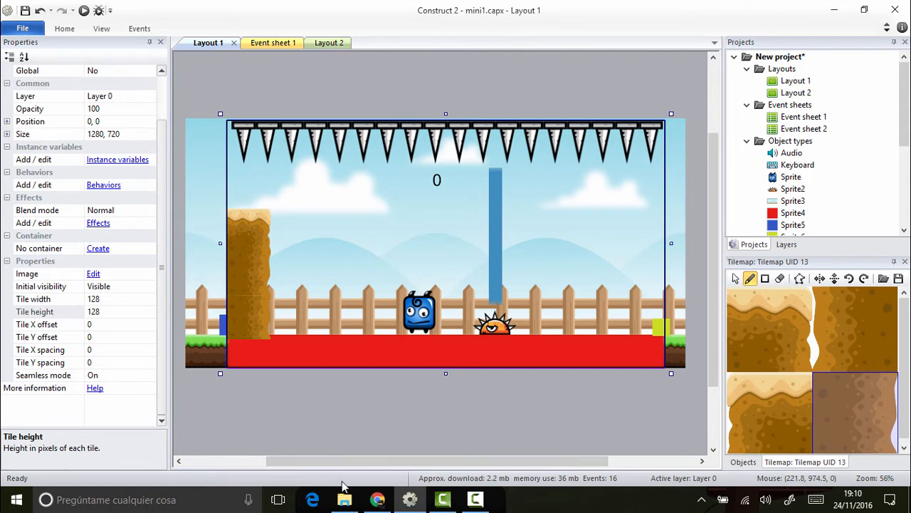
Step: Paint a matching column on the layout's right edge, with the sandy left-edge top tile above two left-edge body tiles
left_click(659, 242)
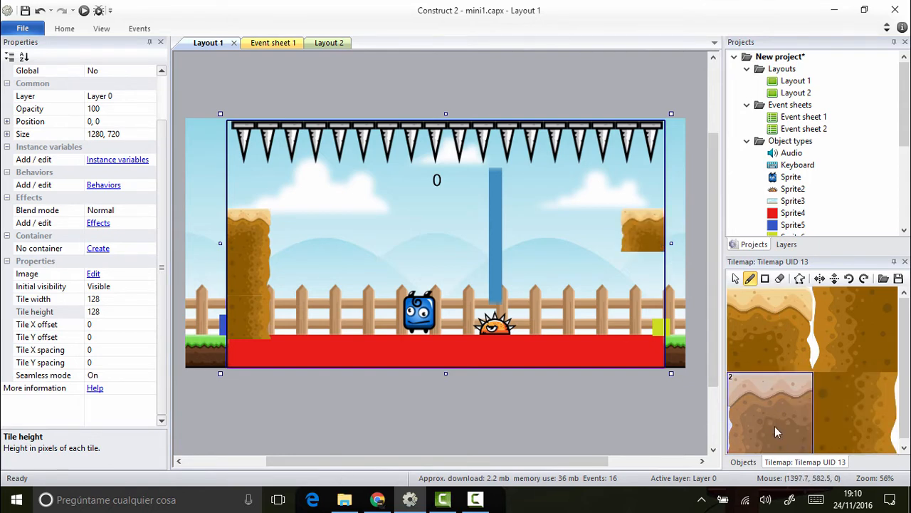
left_click(851, 341)
left_click_drag(647, 272, 642, 314)
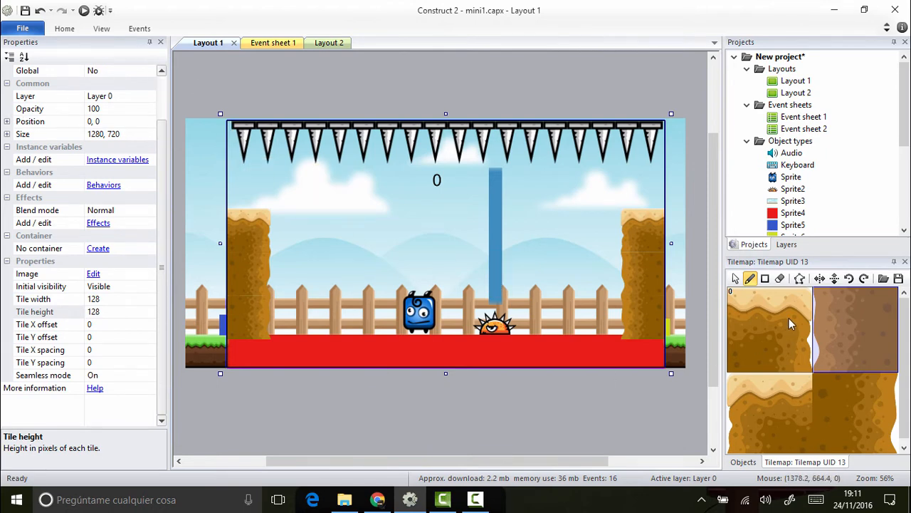
Step: Nudge the tilemap up to position 0, -13 so its columns rest on top of the red floor
left_click(744, 462)
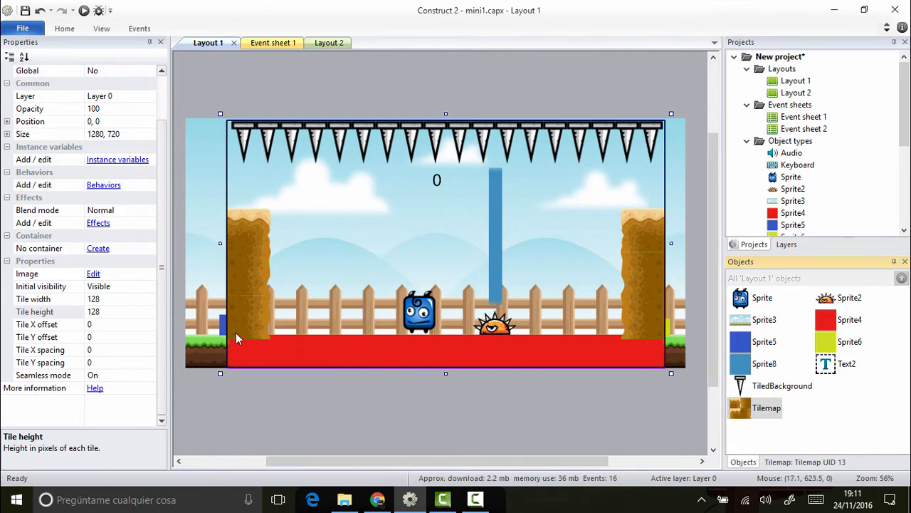
left_click(394, 327)
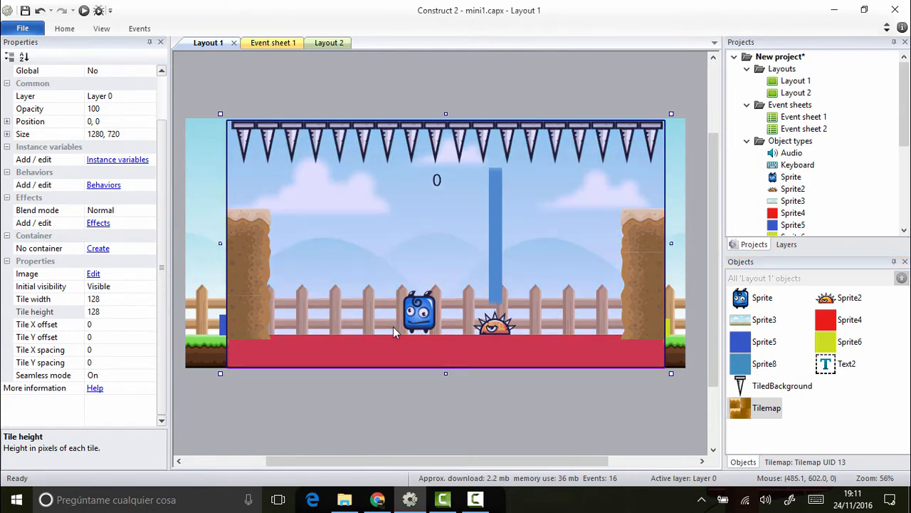
key("Up")
key("Up")
key("Up")
key("Up")
key("Up")
key("Up")
key("Up")
key("Up")
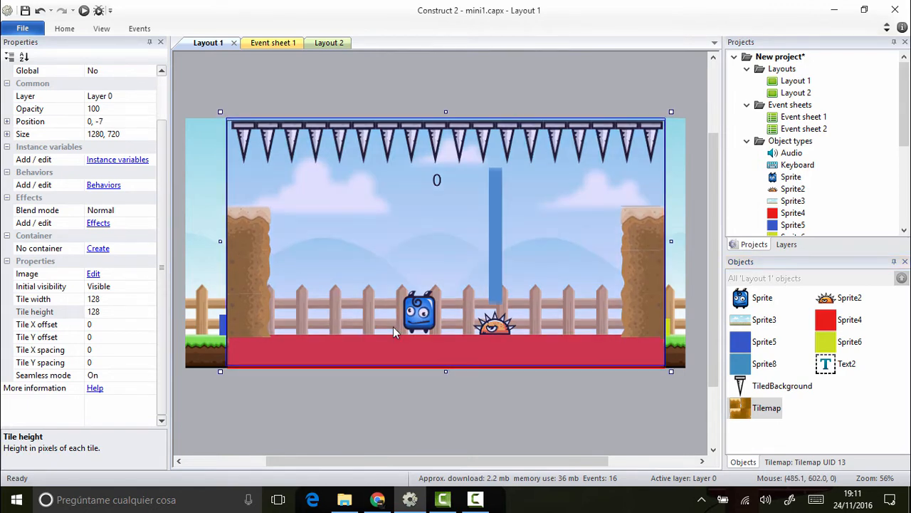
key("Up")
key("Up")
key("Up")
key("Up")
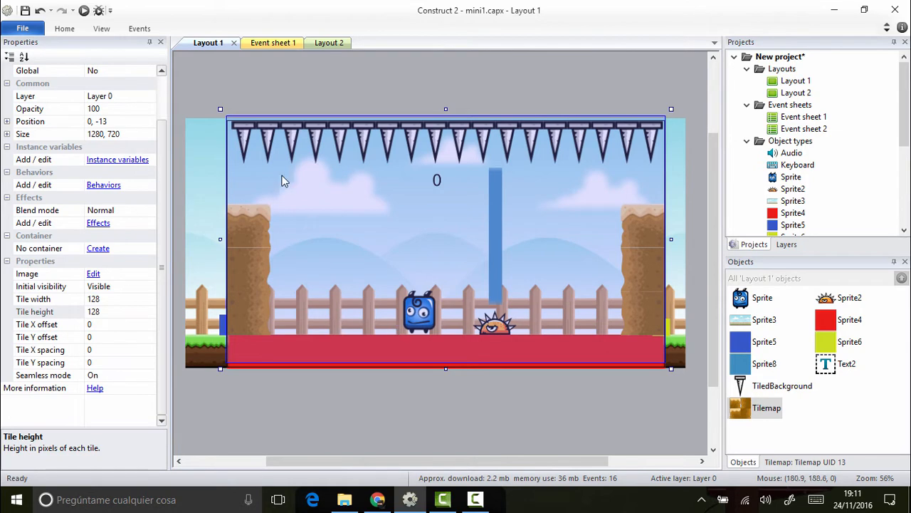
Step: Preview the game in the browser and reload it to check the new tile columns
left_click(83, 9)
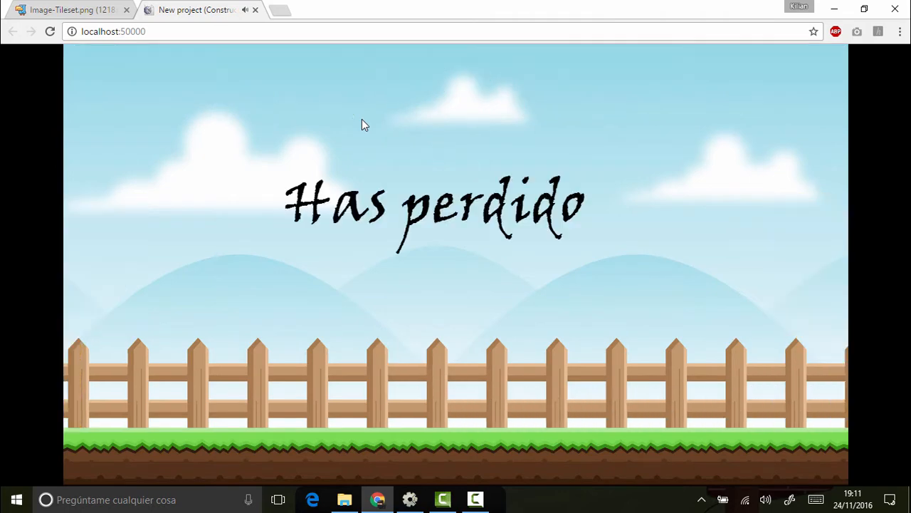
left_click(50, 31)
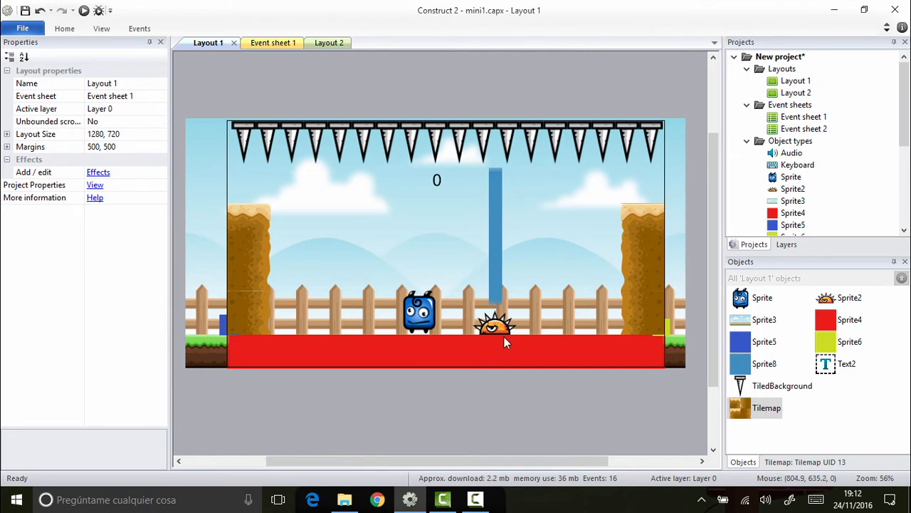
Step: Nudge the blue Sprite5 block right to position 98, 597, at the inner edge of the left tile column
left_click(221, 327)
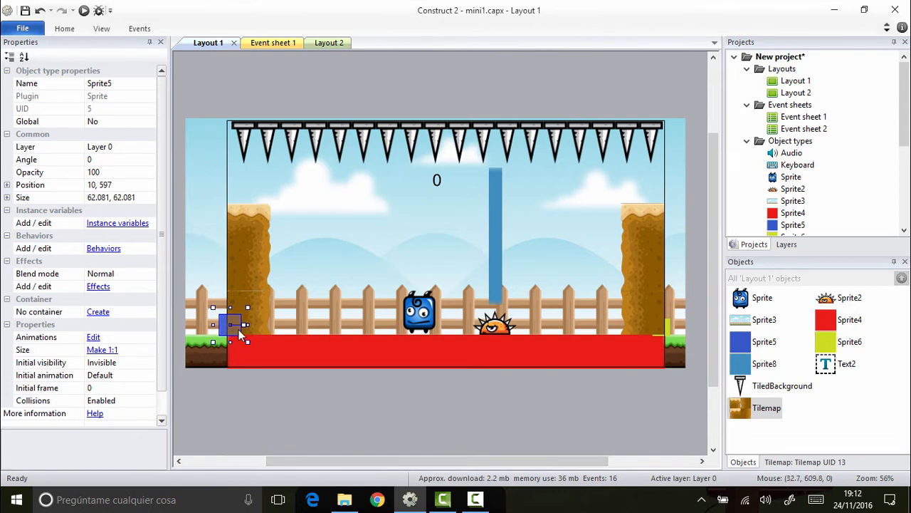
key("Right")
key("Right")
key("Right")
key("Right")
key("Right")
key("Right")
key("Right")
key("Right")
key("Right")
key("Right")
key("Right")
key("Right")
key("Right")
key("Right")
key("Right")
key("Right")
key("Right")
key("Right")
key("Right")
key("Right")
key("Right")
key("Right")
key("Right")
key("Right")
key("Right")
key("Right")
key("Right")
key("Right")
key("Right")
key("Right")
key("Right")
key("Right")
key("Right")
key("Right")
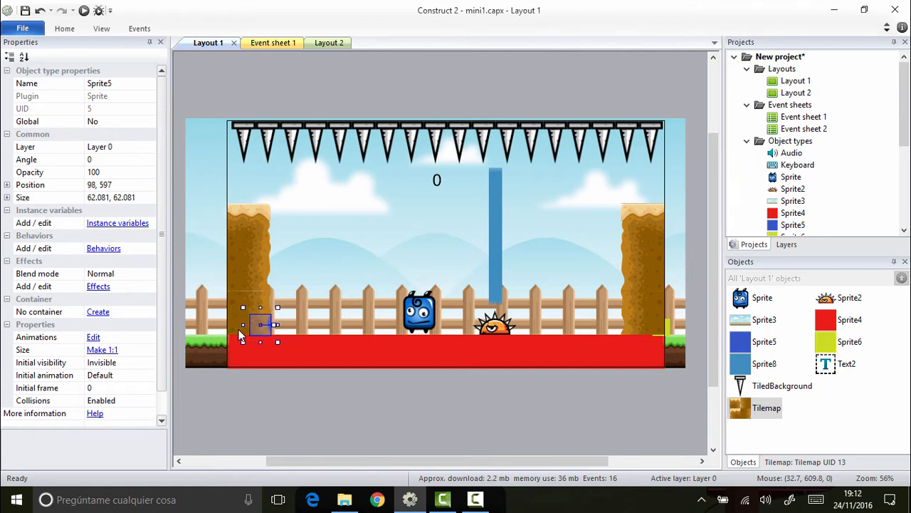
Step: Nudge the yellow Sprite6 block left to position 1179, 604, at the inner edge of the right tile column
left_click(669, 329)
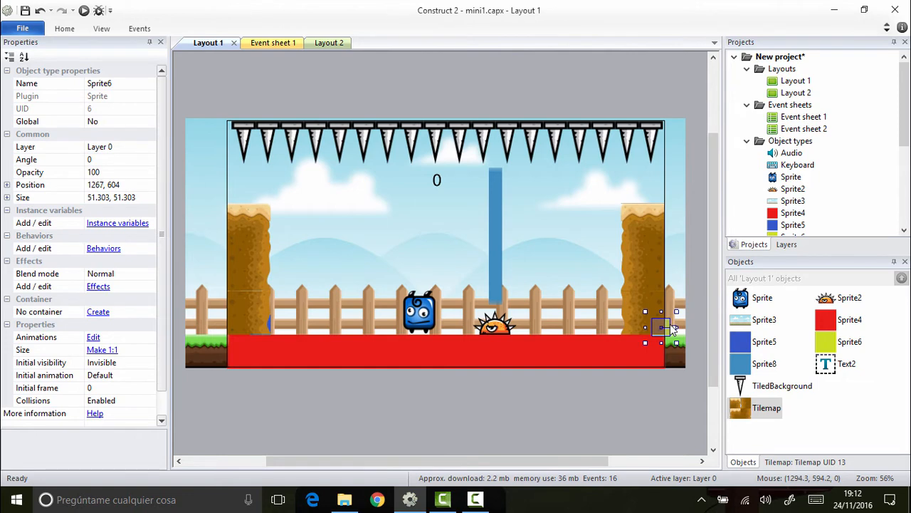
key("Left")
key("Left")
key("Left")
key("Left")
key("Left")
key("Left")
key("Left")
key("Left")
key("Left")
key("Left")
key("Left")
key("Left")
key("Left")
key("Left")
key("Left")
key("Left")
key("Left")
key("Left")
key("Left")
key("Left")
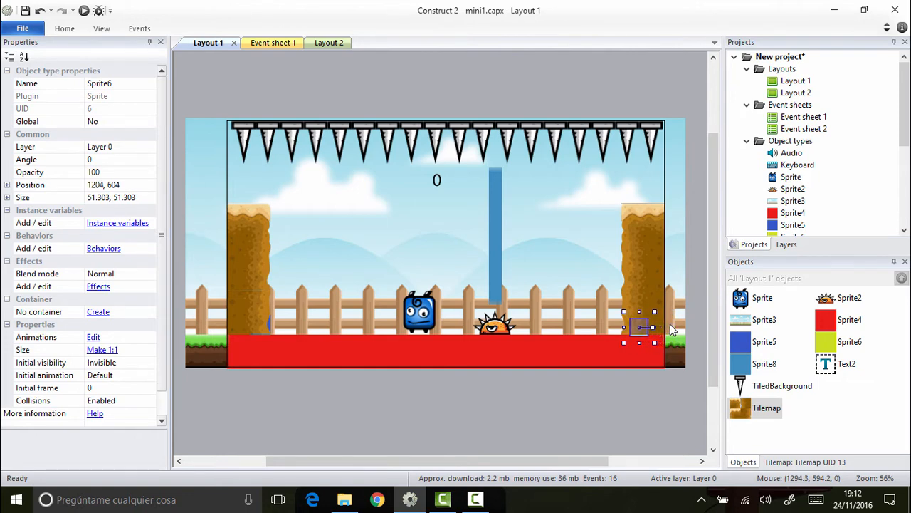
key("Left")
key("Left")
key("Left")
key("Left")
key("Left")
key("Left")
key("Left")
key("Left")
key("Left")
key("Left")
key("Left")
key("Left")
key("Left")
key("Left")
key("Left")
key("Left")
key("Left")
key("Left")
key("Left")
key("Left")
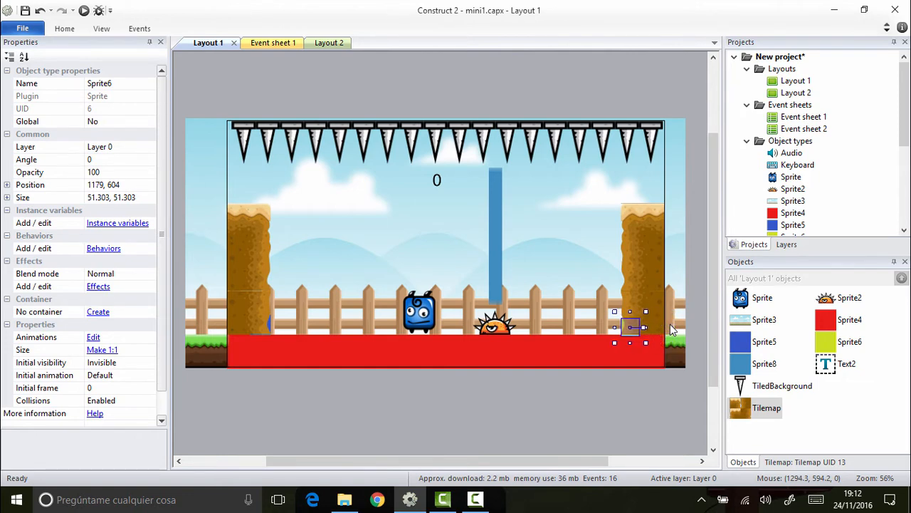
Step: Preview the game in the browser, play briefly with the moved side markers, and close the preview
left_click(400, 84)
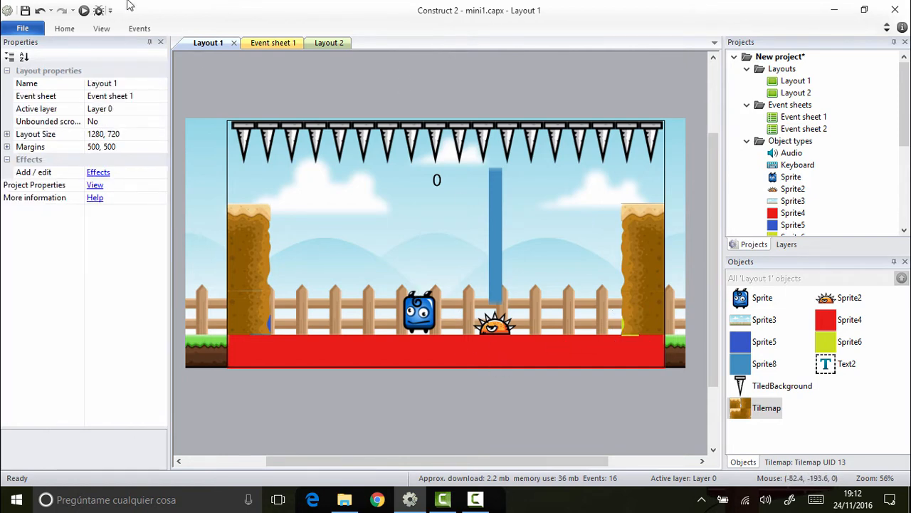
left_click(83, 11)
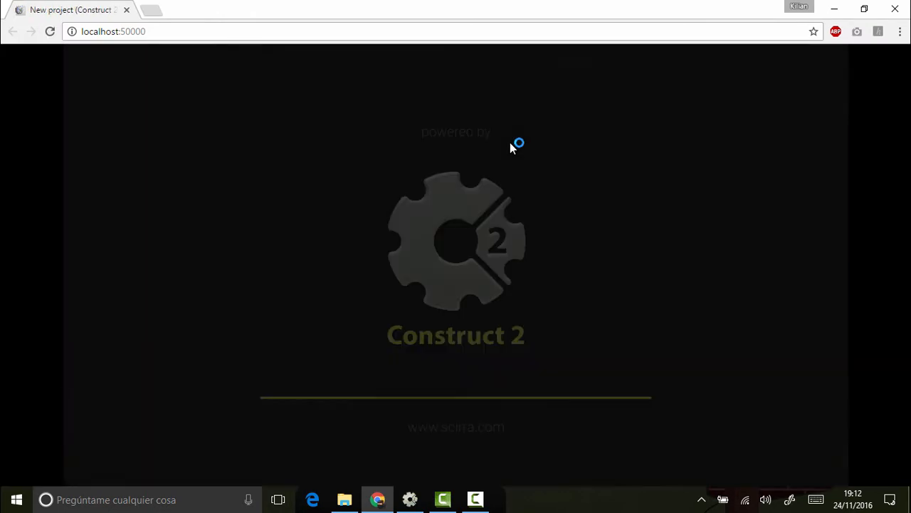
key("Left")
key("Up")
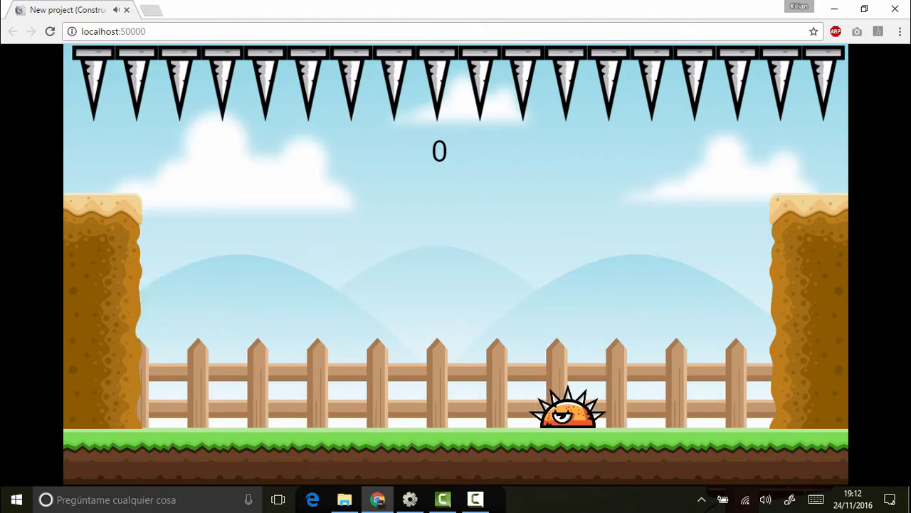
left_click(906, 12)
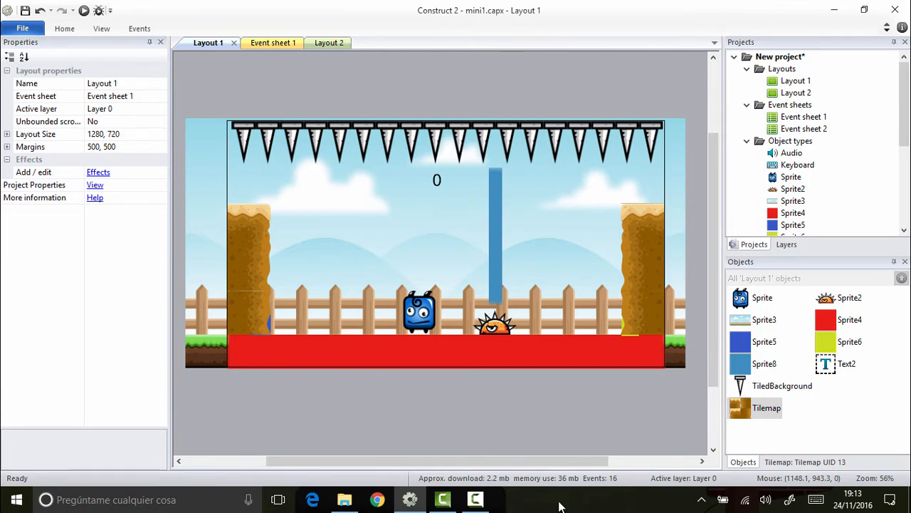
Step: Insert a new Sprite object into the layout between the left tile column and the player
right_click(290, 270)
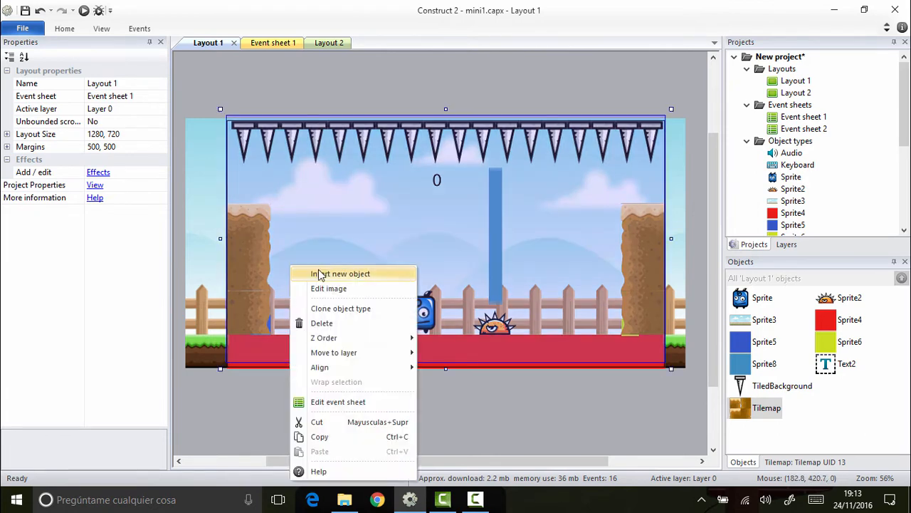
left_click(306, 270)
scroll(541, 259, "down", 2)
scroll(541, 258, "down", 2)
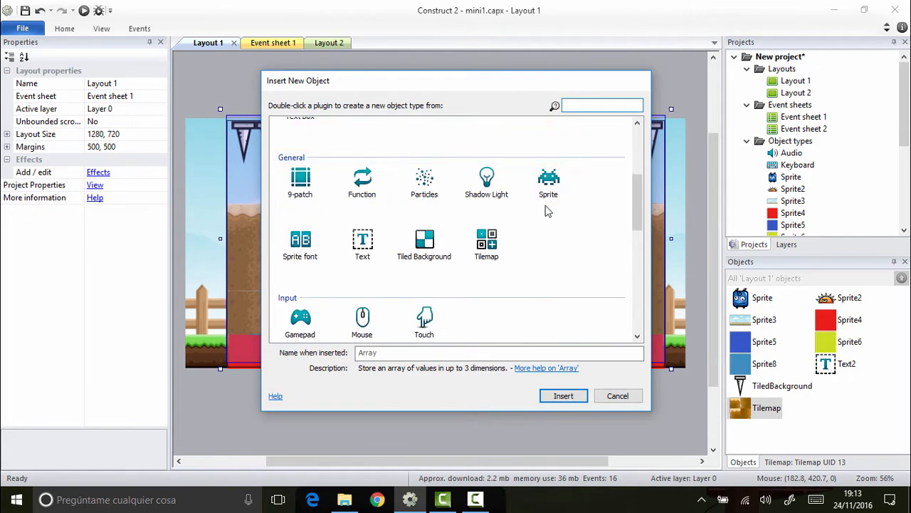
left_click(546, 184)
key("Return")
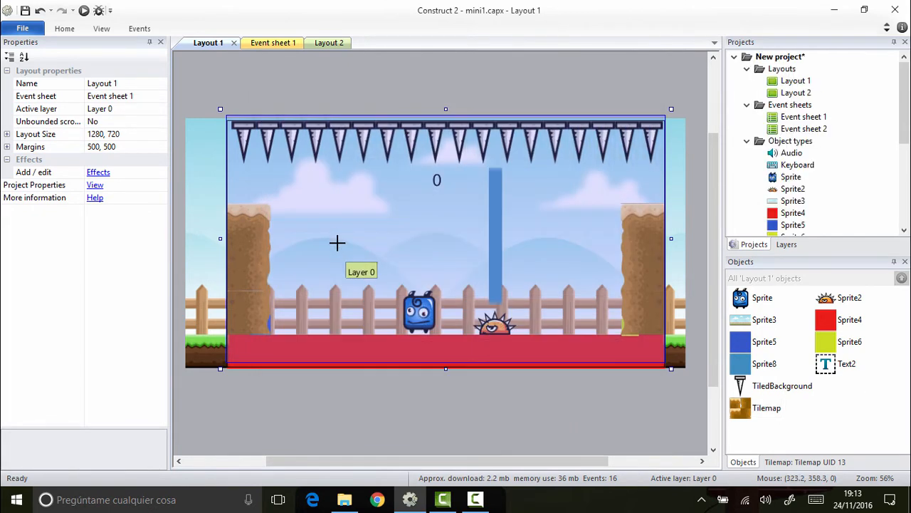
left_click(338, 242)
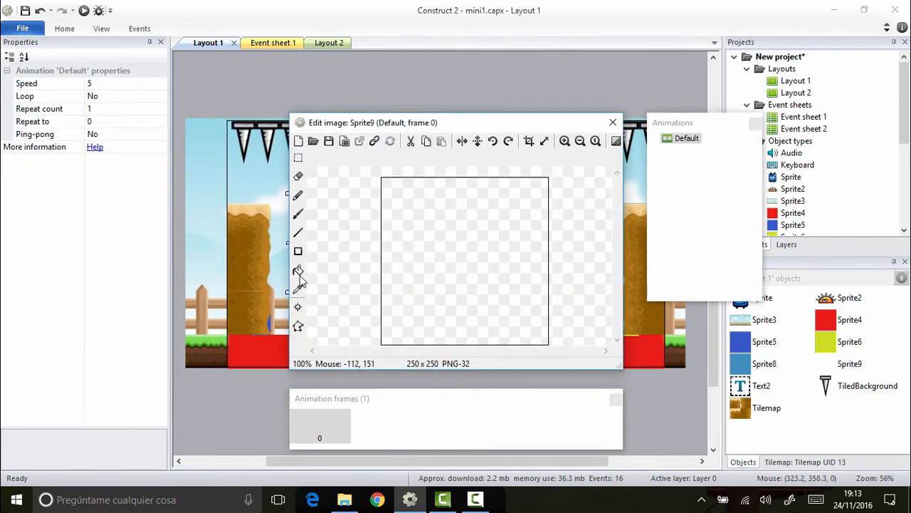
Step: Fill the new sprite's whole image with green (RGB 57, 197, 68) and close the image editor
left_click(297, 270)
left_click(185, 206)
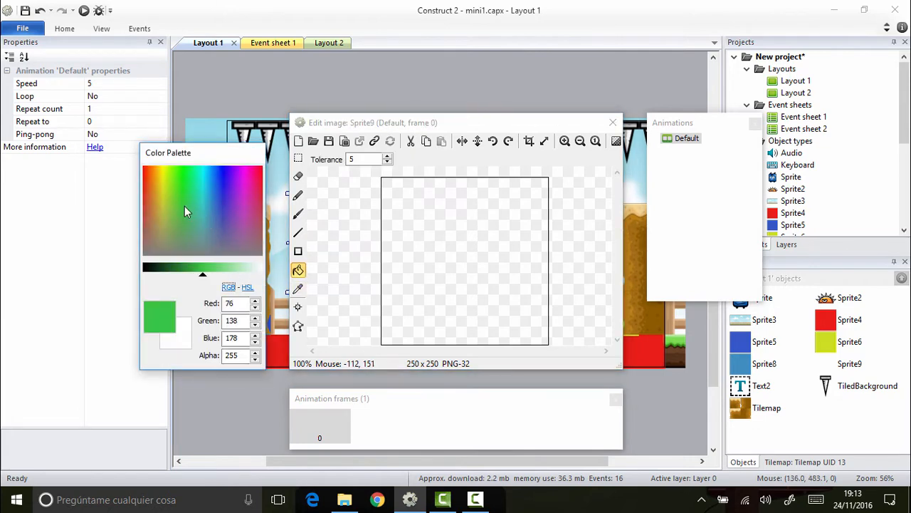
left_click(436, 226)
left_click(613, 123)
Step: Rename the new green sprite object to "limites"
right_click(846, 364)
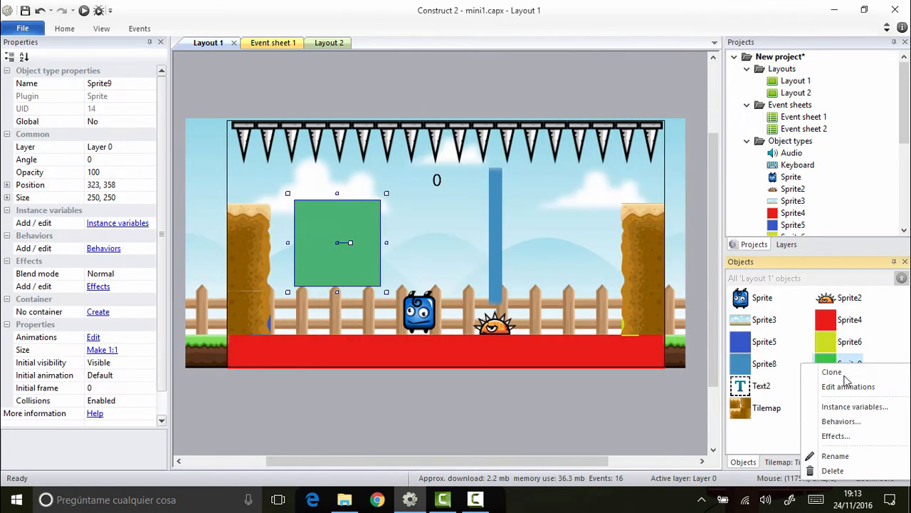
left_click(841, 453)
type("limites")
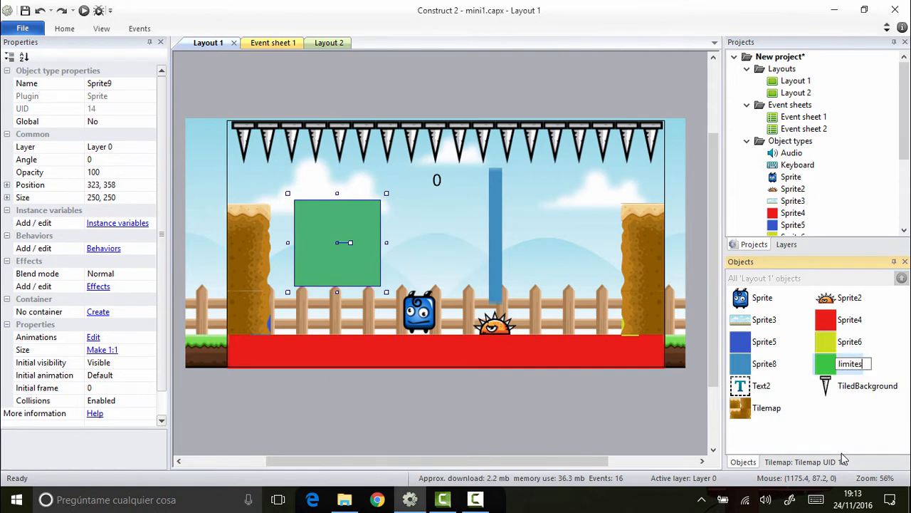
key("Return")
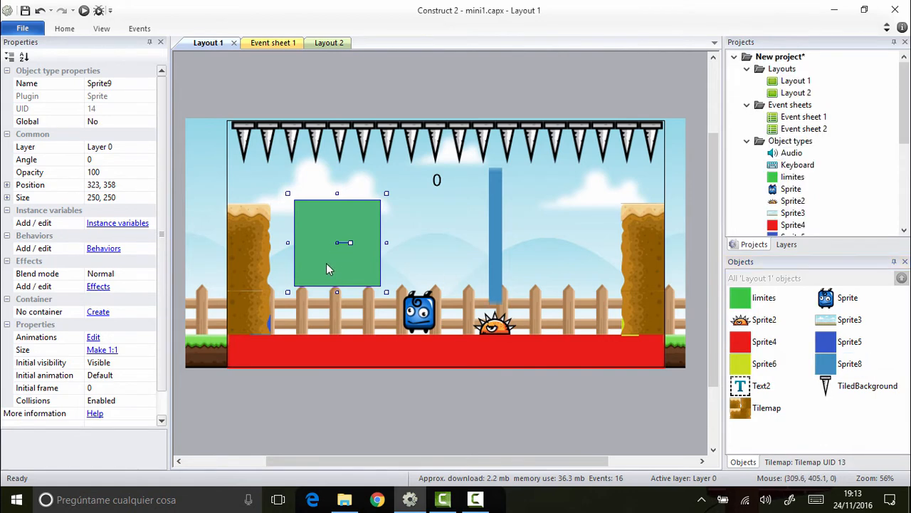
Step: Fit the limites sprite over the left tile column at size 131, 402 and place a copy over the right column at 1220, 444
left_click_drag(326, 263, 265, 264)
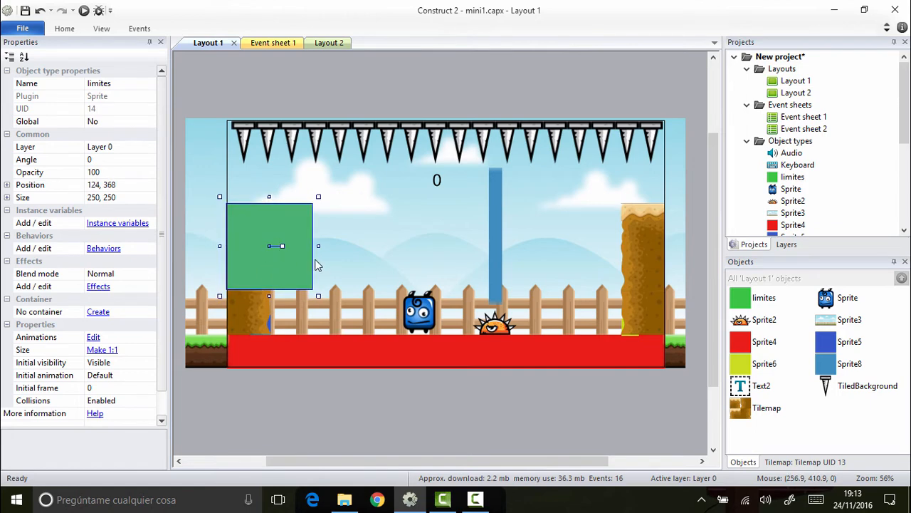
left_click_drag(318, 247, 245, 350)
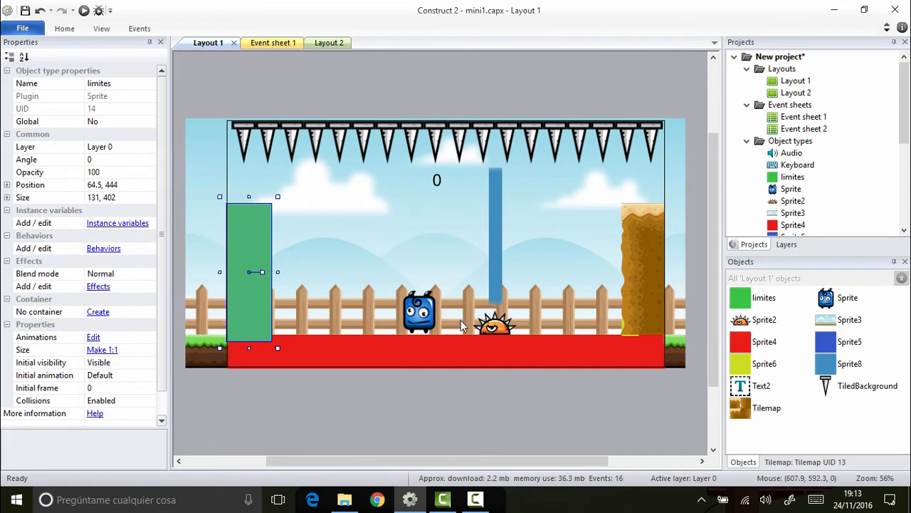
key("ctrl+v")
left_click(644, 268)
left_click_drag(641, 295, 639, 301)
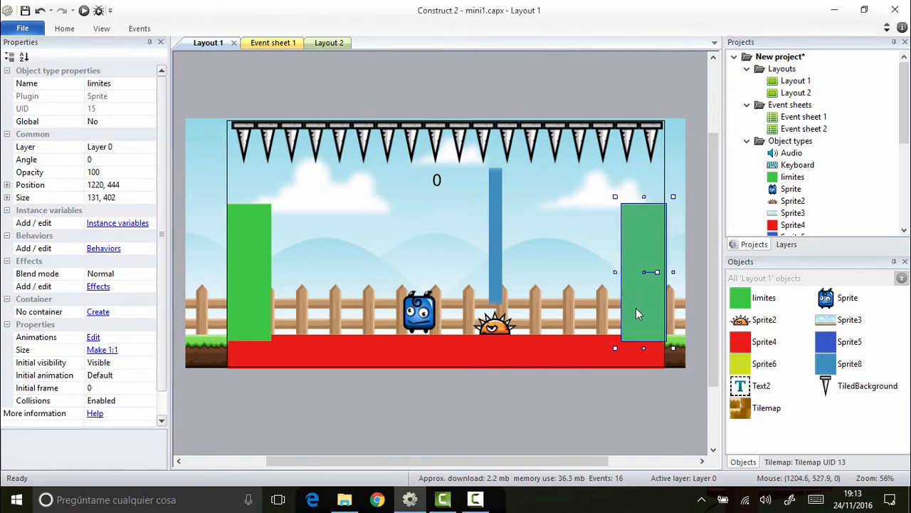
Step: Add the Solid behavior to the limites sprite and check it on both instances
left_click(99, 249)
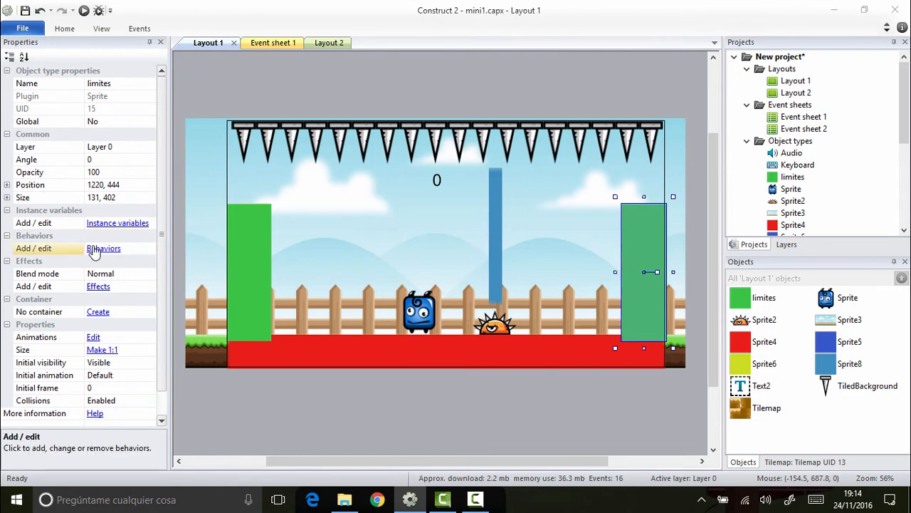
left_click(358, 177)
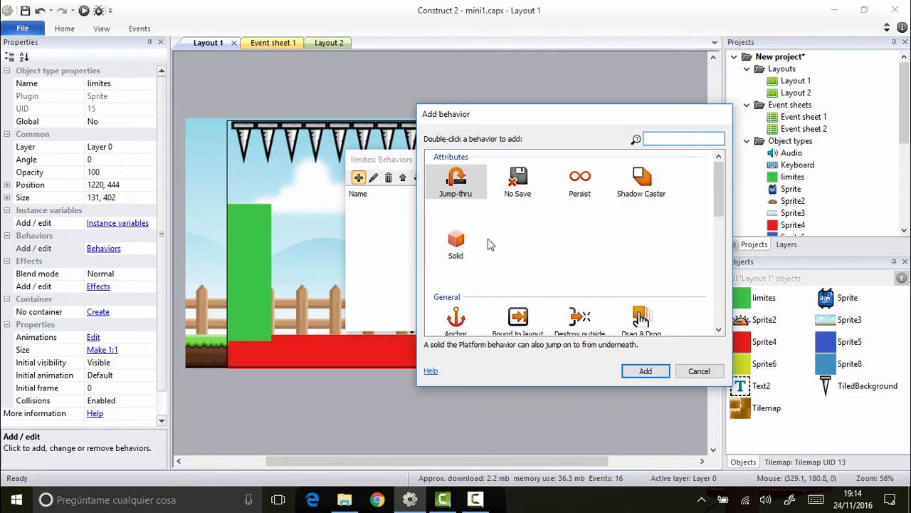
double_click(455, 242)
left_click(258, 290)
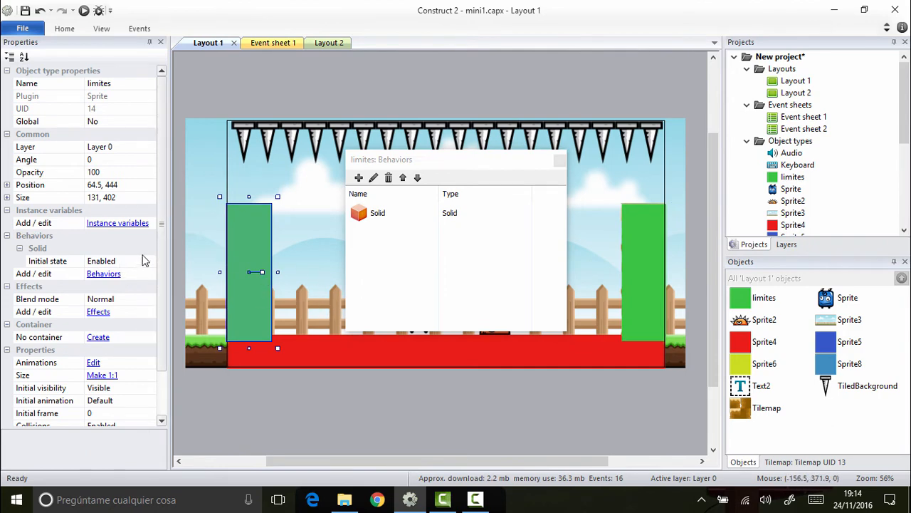
left_click(559, 160)
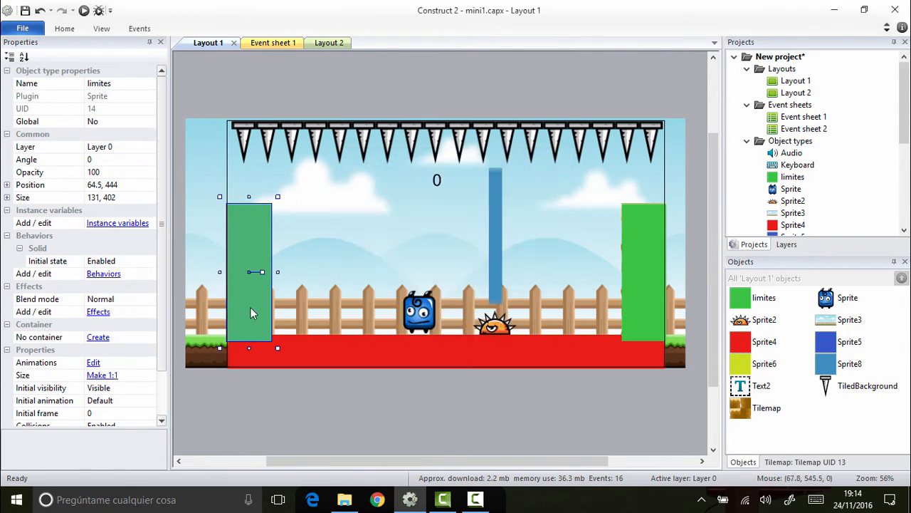
left_click(638, 289)
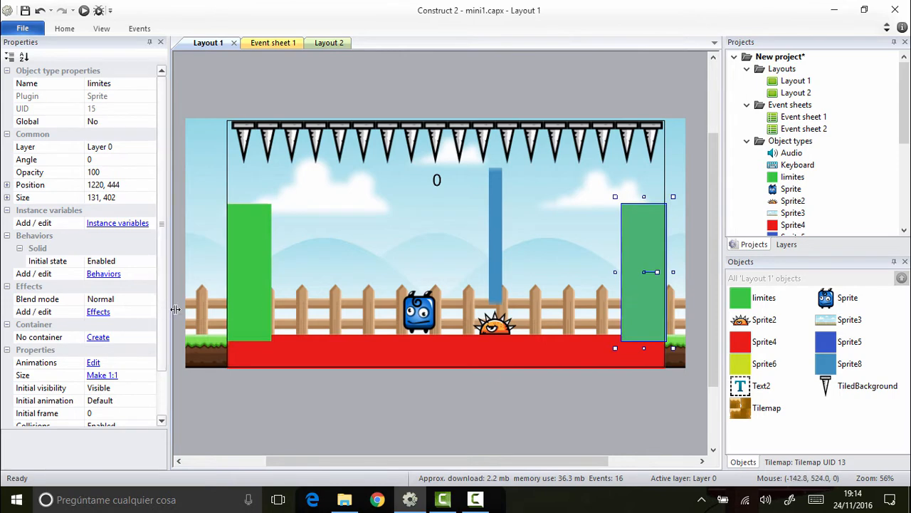
Step: Set the initial visibility of the left limites block to Invisible
left_click(231, 307)
scroll(163, 323, "down", 1)
scroll(162, 324, "down", 1)
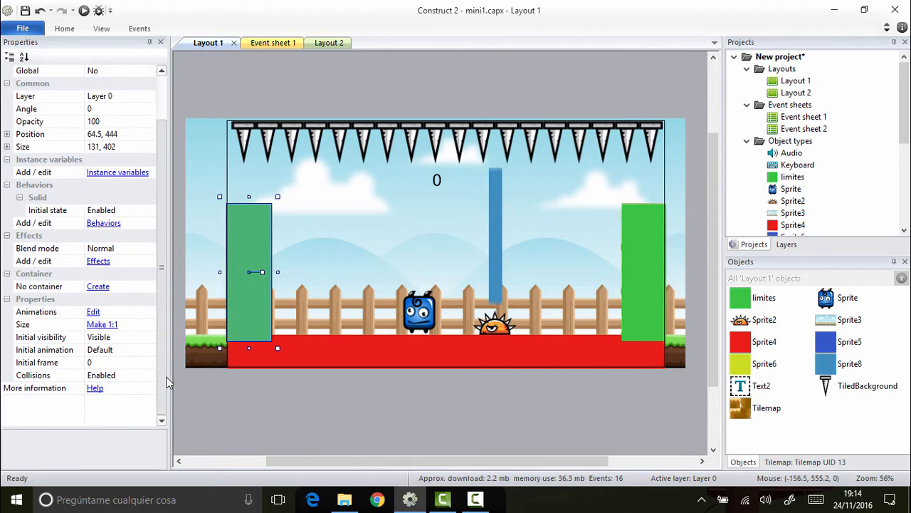
left_click(131, 337)
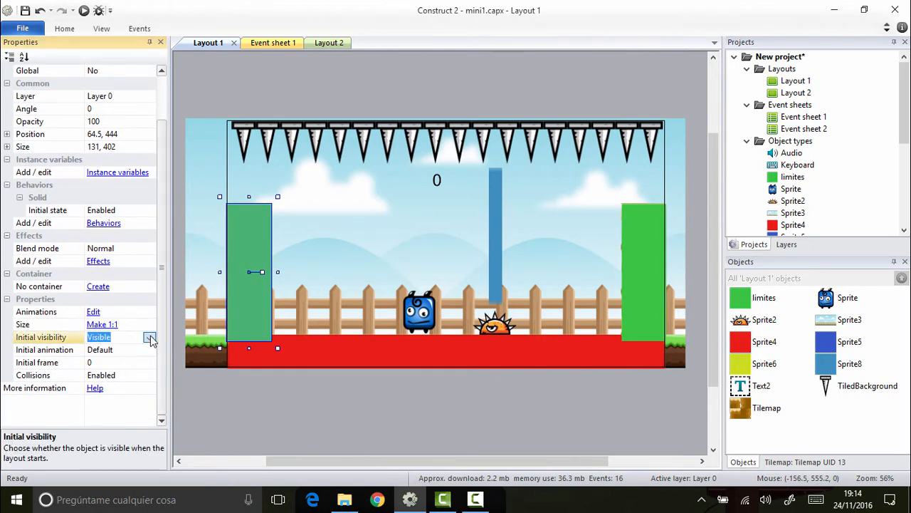
left_click(149, 339)
left_click(114, 358)
Step: Set the initial visibility of the right limites block to Invisible and clear the selection
left_click(632, 303)
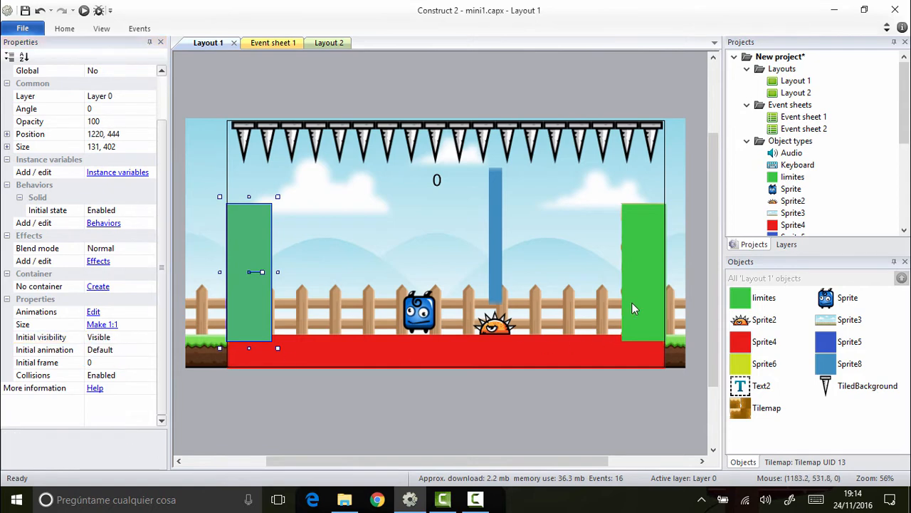
left_click(132, 339)
left_click(149, 339)
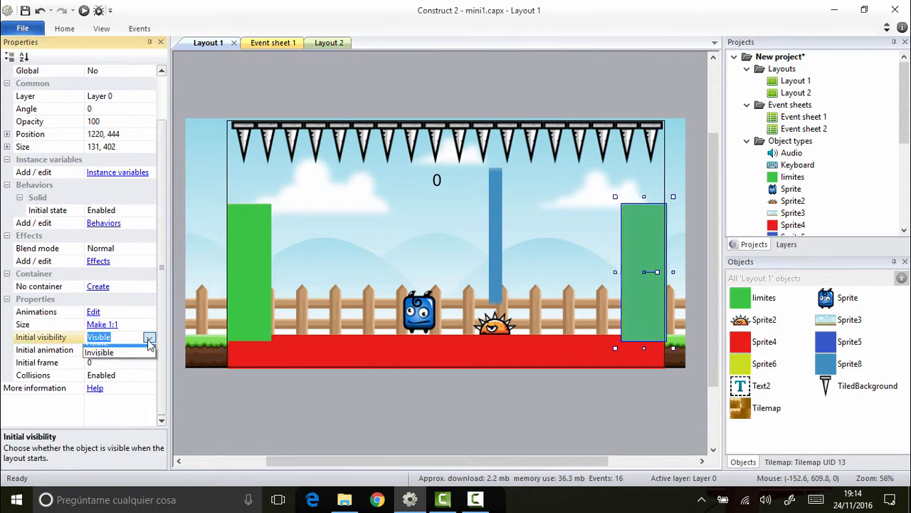
left_click(99, 353)
left_click(390, 98)
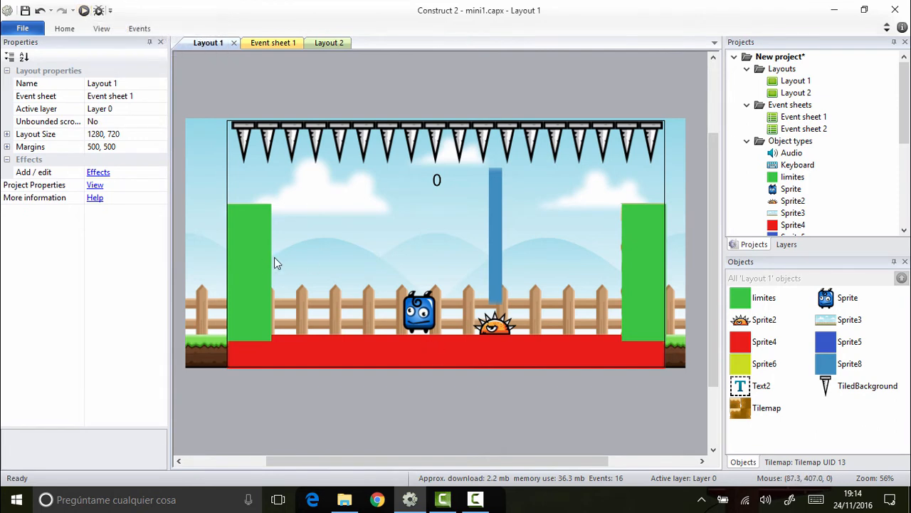
Step: Preview the game in the browser and test moving left and jumping with the solid side columns in place
left_click(84, 11)
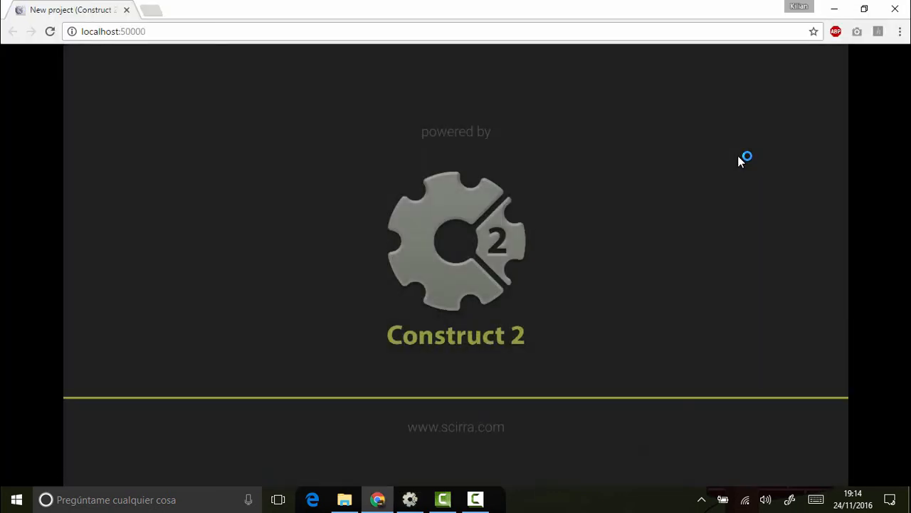
key("Left")
key("Up")
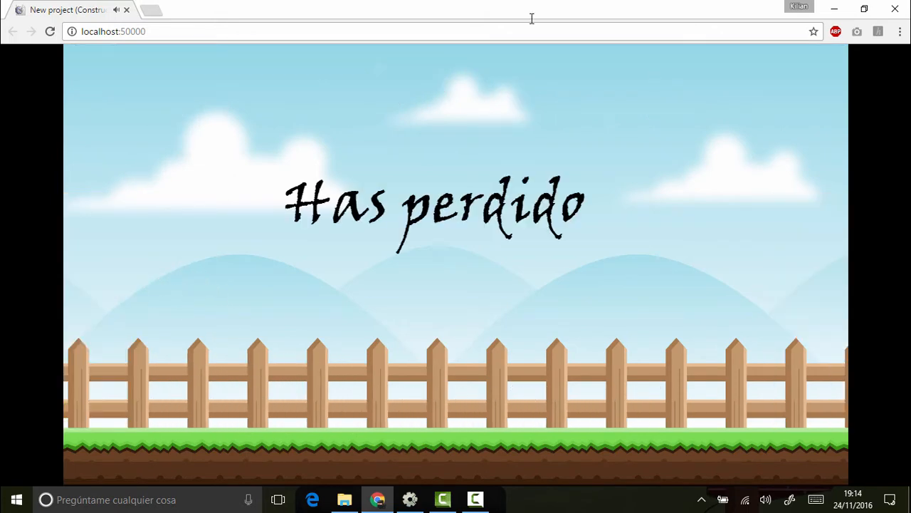
Step: Reload the preview, play by moving and jumping over the spiky enemy between the columns, and close the preview
left_click(50, 31)
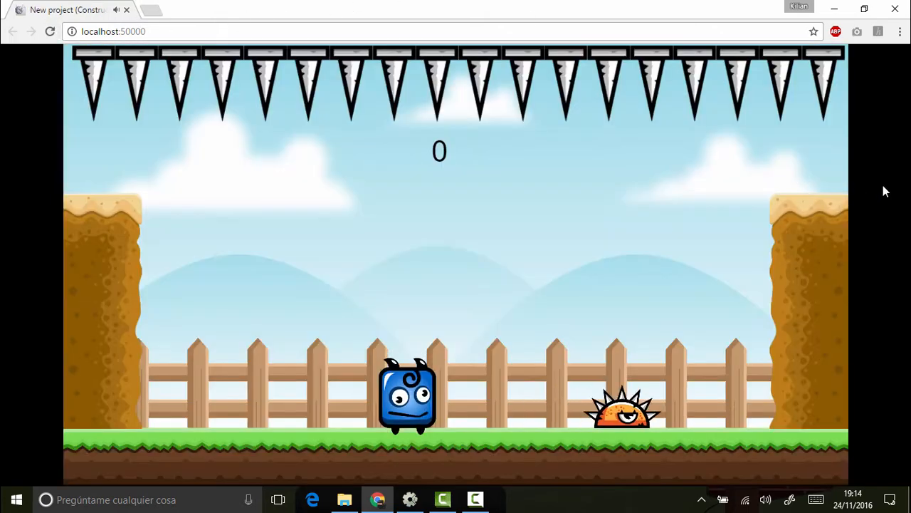
key("Right")
key("Up")
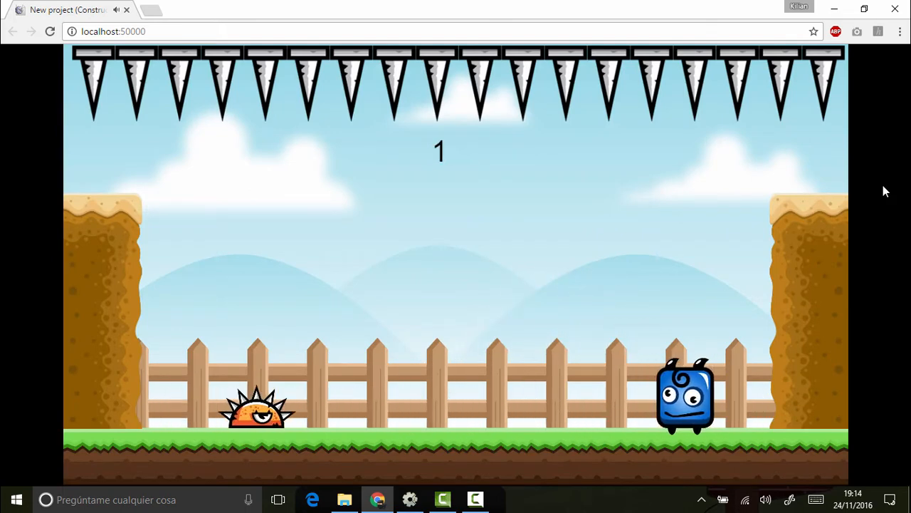
key("Left")
key("Up")
key("Right")
key("Up")
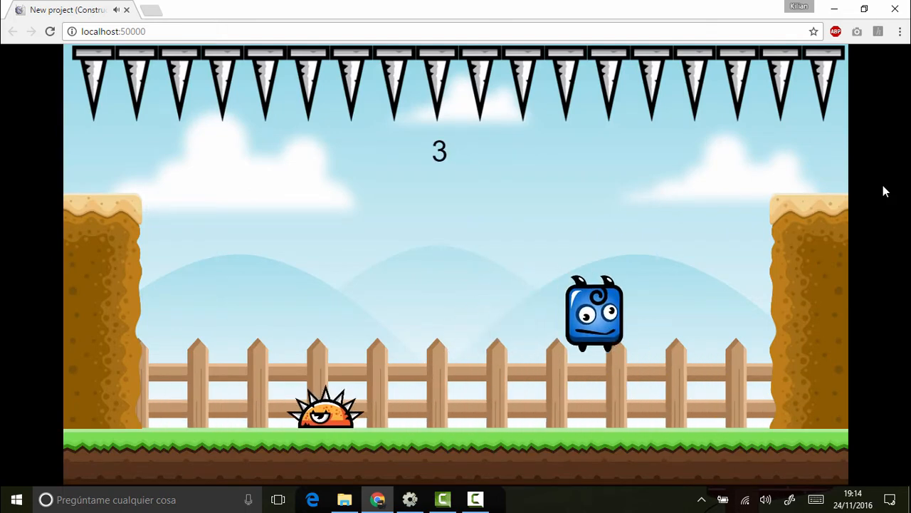
key("Left")
key("Up")
key("Right")
key("Up")
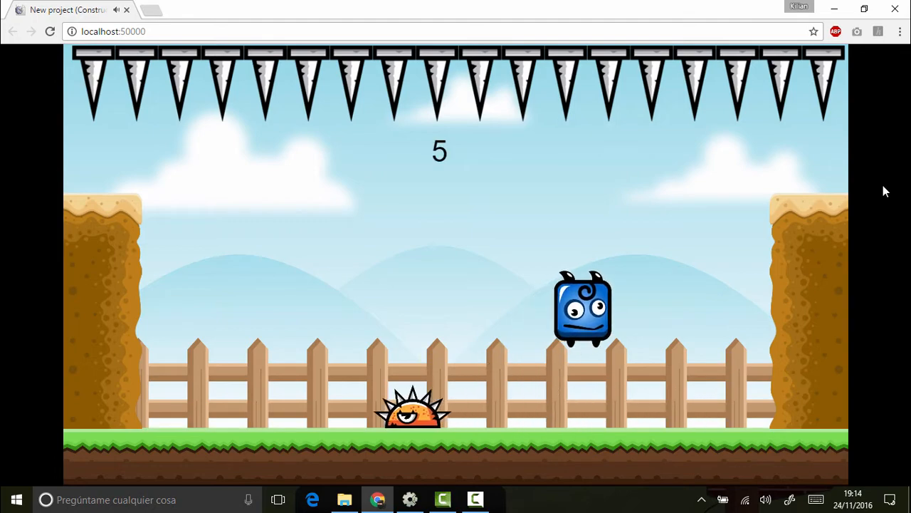
key("Up")
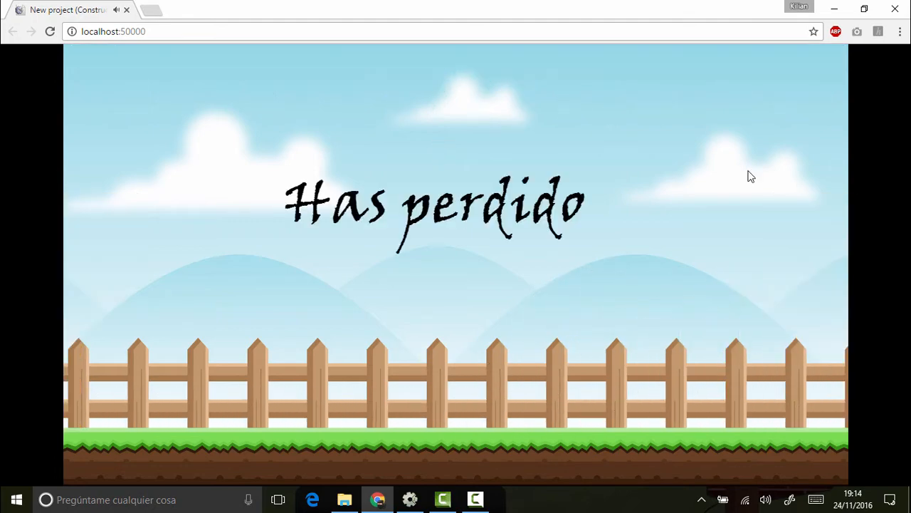
left_click(895, 9)
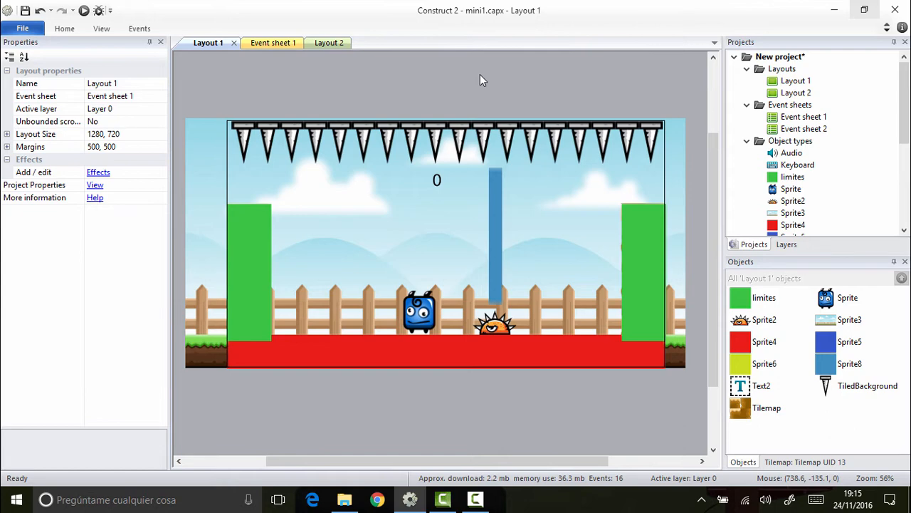
Step: Add a third layout to the project together with its own new event sheet, keeping the default name
right_click(781, 69)
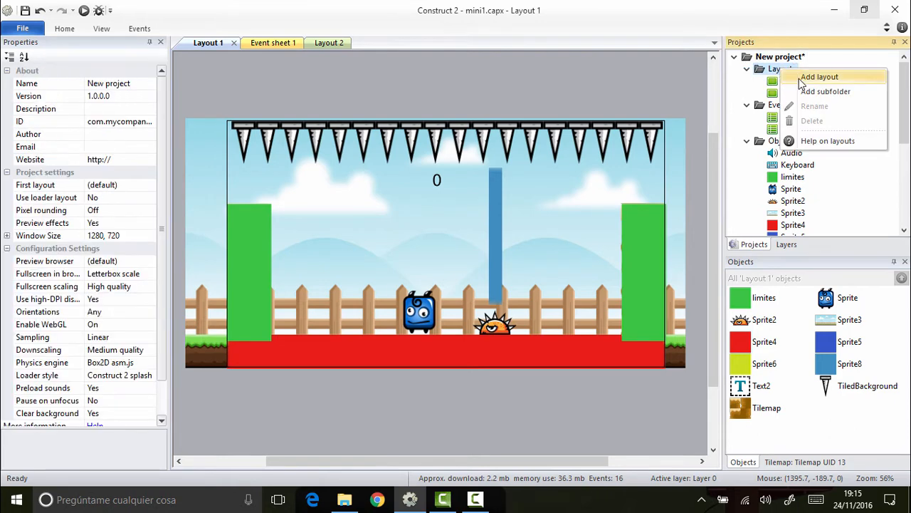
key("Escape")
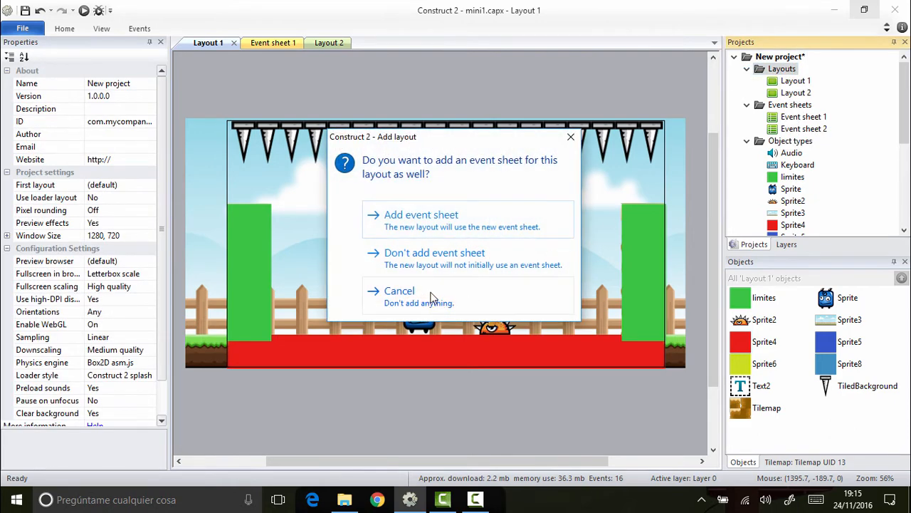
left_click(473, 227)
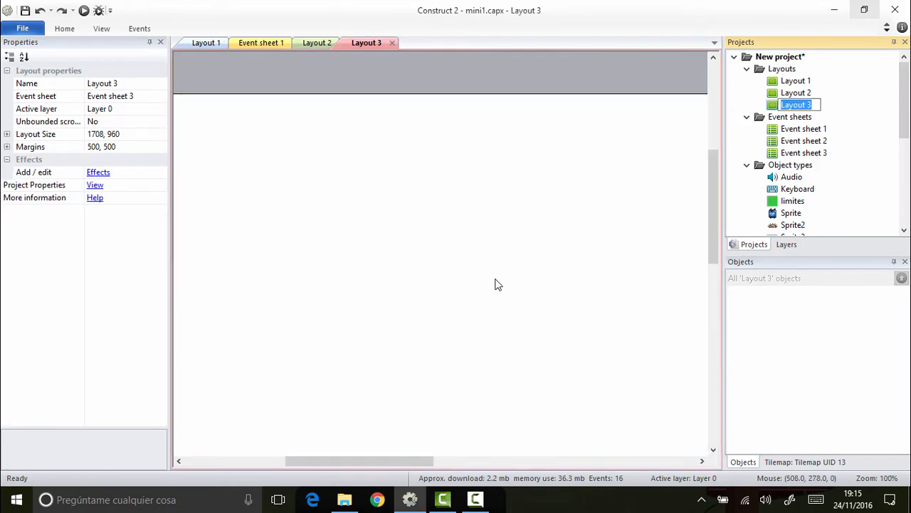
key("Return")
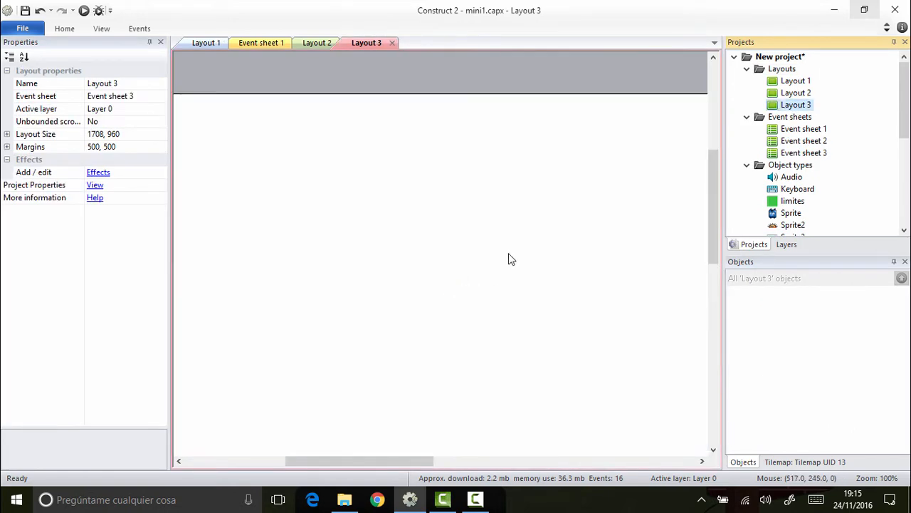
Step: Insert a Sprite object in Layout 3 and load bg.png from the img folder as its image
right_click(356, 244)
left_click(376, 245)
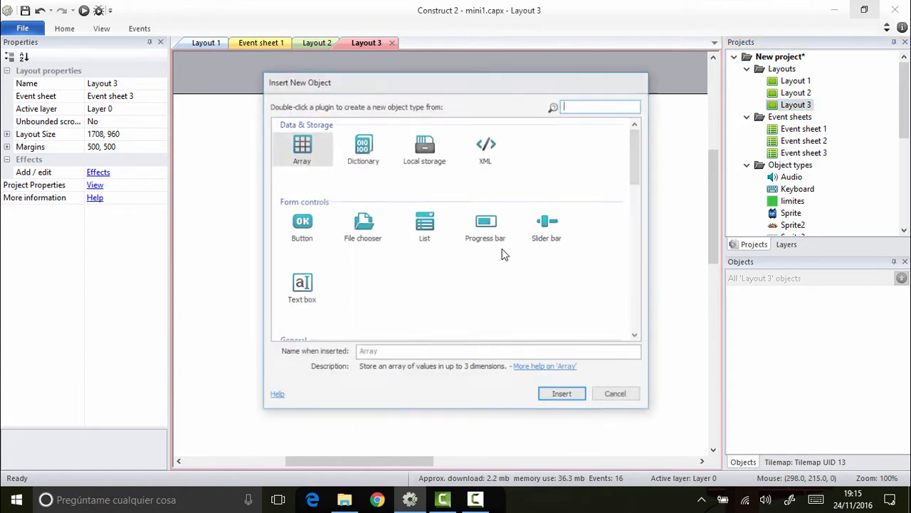
scroll(518, 252, "down", 2)
scroll(518, 253, "down", 2)
double_click(562, 187)
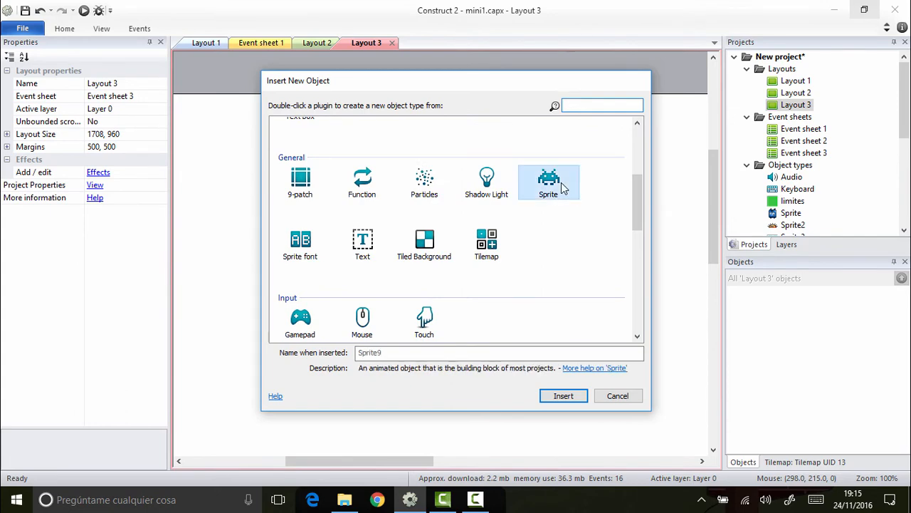
left_click(354, 215)
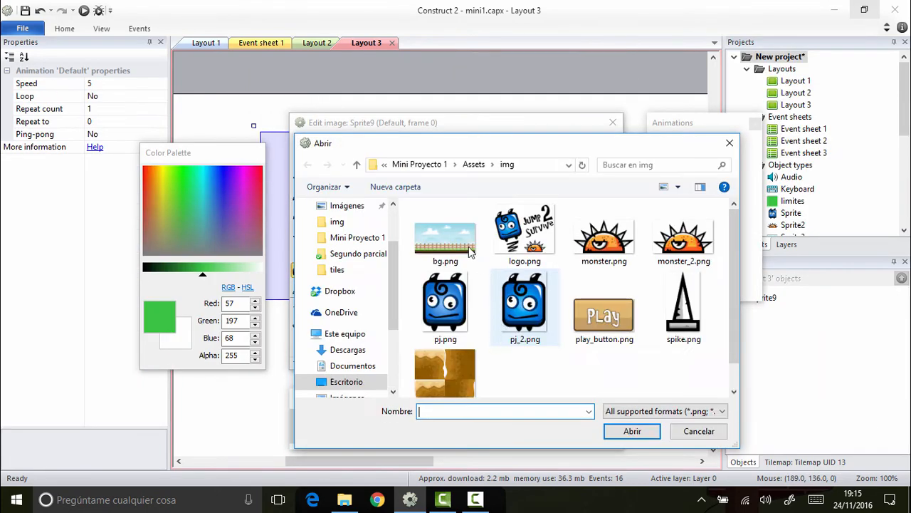
left_click(462, 244)
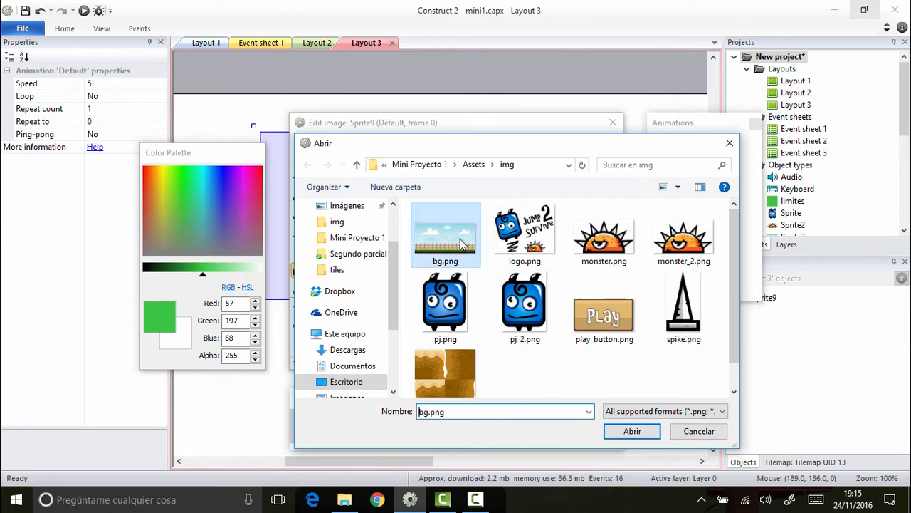
double_click(460, 246)
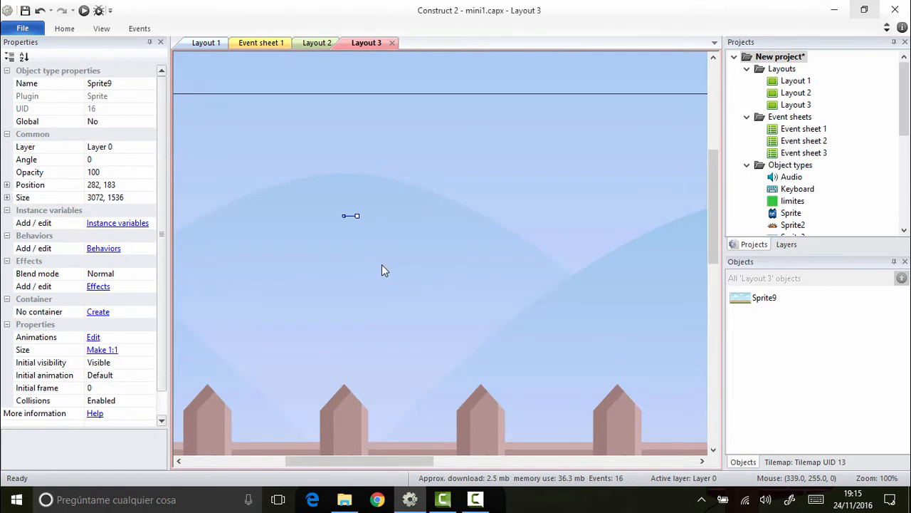
Step: Move the background sprite so that it covers the layout area of Layout 3
left_click_drag(381, 300, 442, 344)
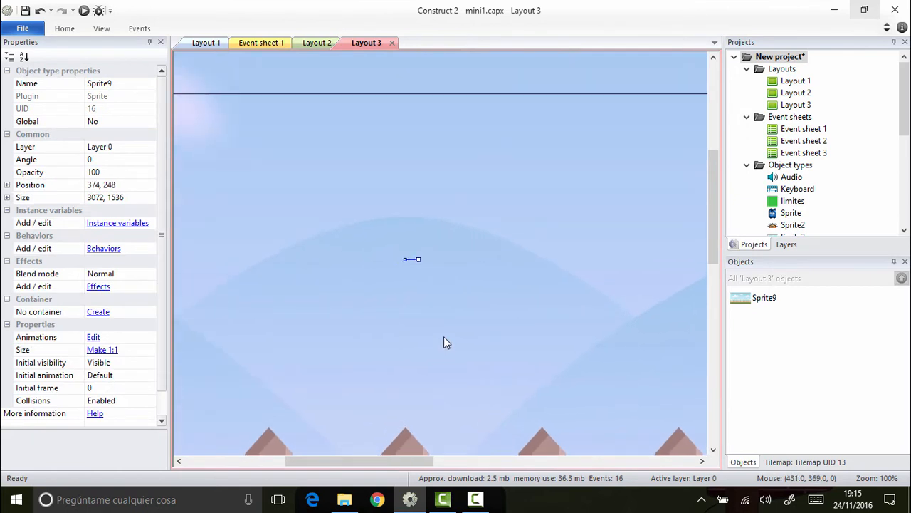
scroll(419, 107, "down", 6, "ctrl")
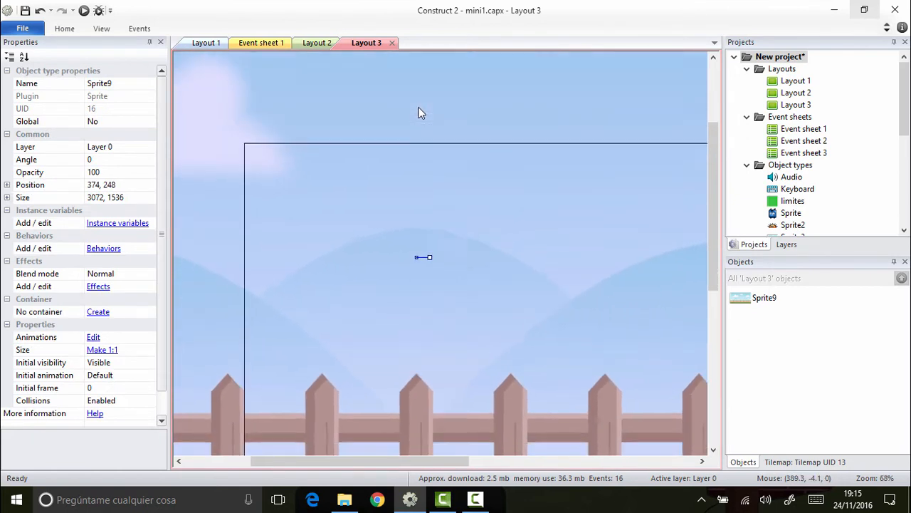
scroll(420, 112, "down", 1, "ctrl")
left_click_drag(420, 112, 558, 167)
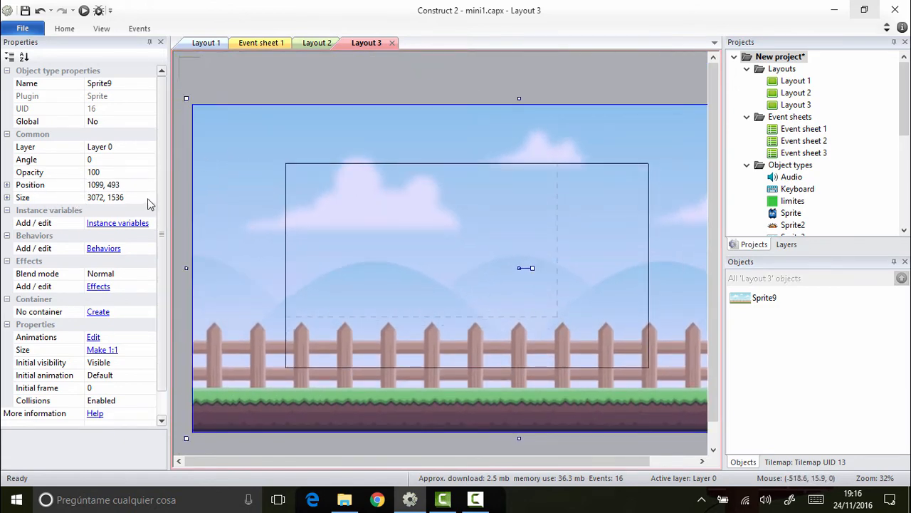
Step: Copy the position of Layout 1's background sprite, 609.676, 358.338, to the background sprite in Layout 3
left_click(243, 68)
left_click(196, 44)
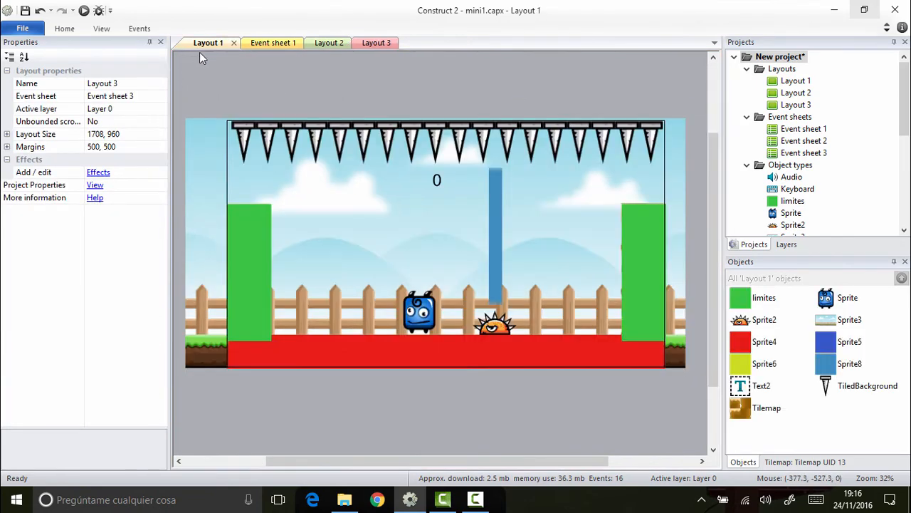
left_click(210, 178)
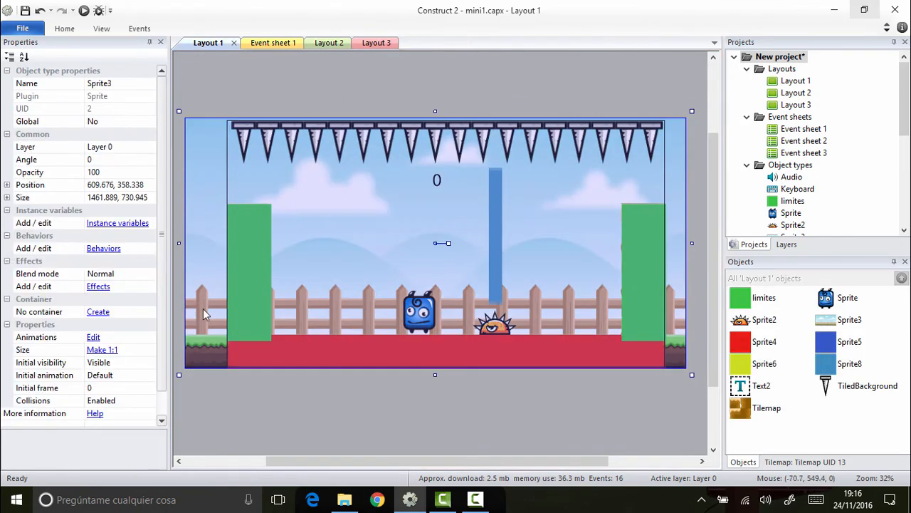
left_click(117, 185)
key("ctrl+c")
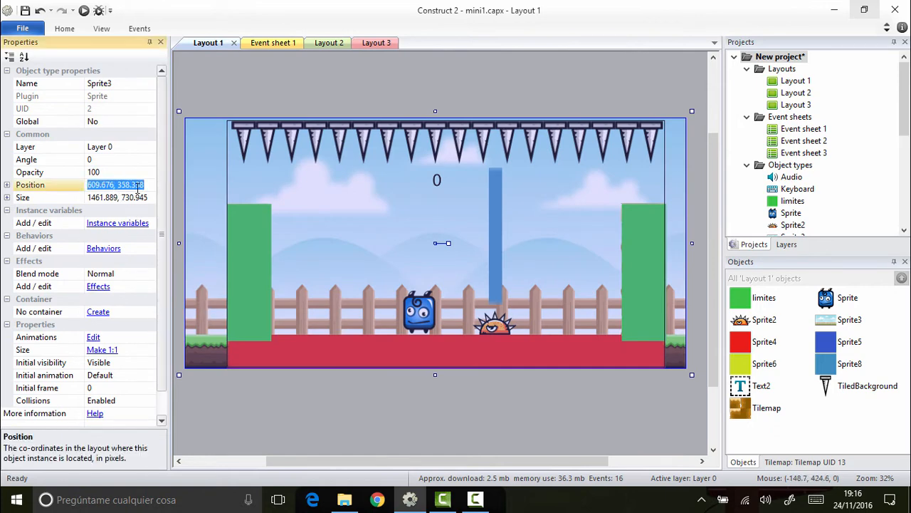
left_click(373, 43)
left_click(234, 158)
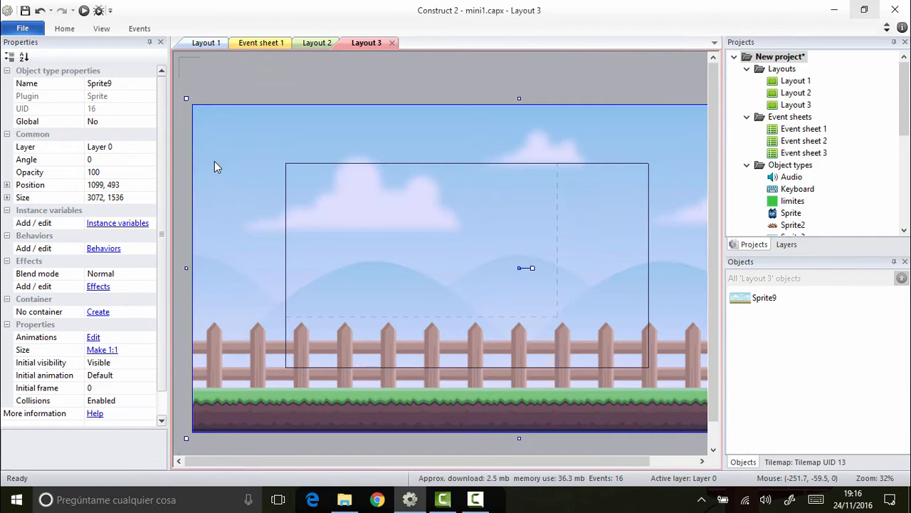
left_click(127, 187)
key("ctrl+v")
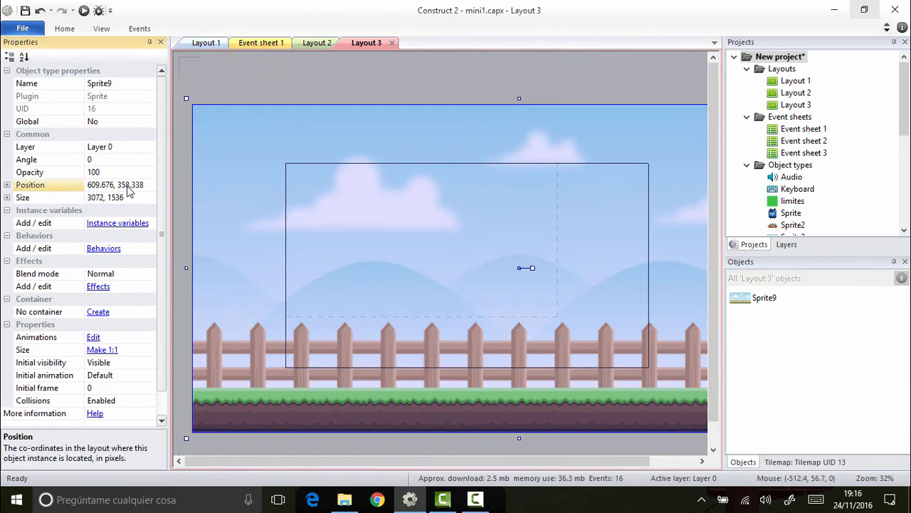
key("Return")
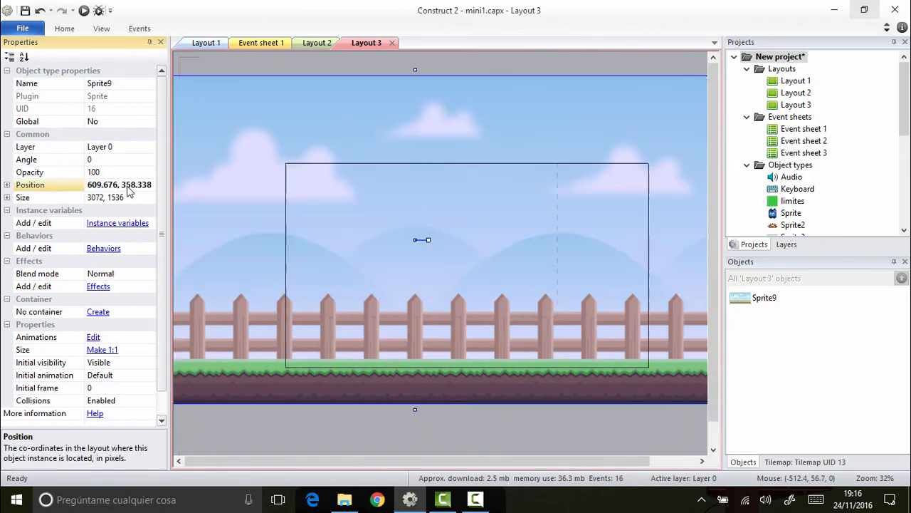
Step: Copy the size of Layout 1's background sprite, 1461.889, 730.945, to the background sprite in Layout 3
left_click(202, 44)
left_click(114, 200)
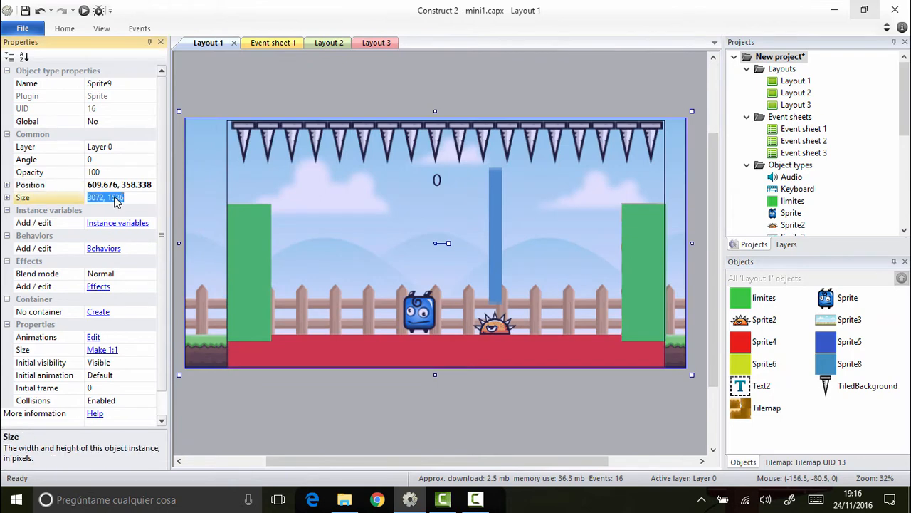
left_click(200, 197)
left_click(118, 199)
key("ctrl+c")
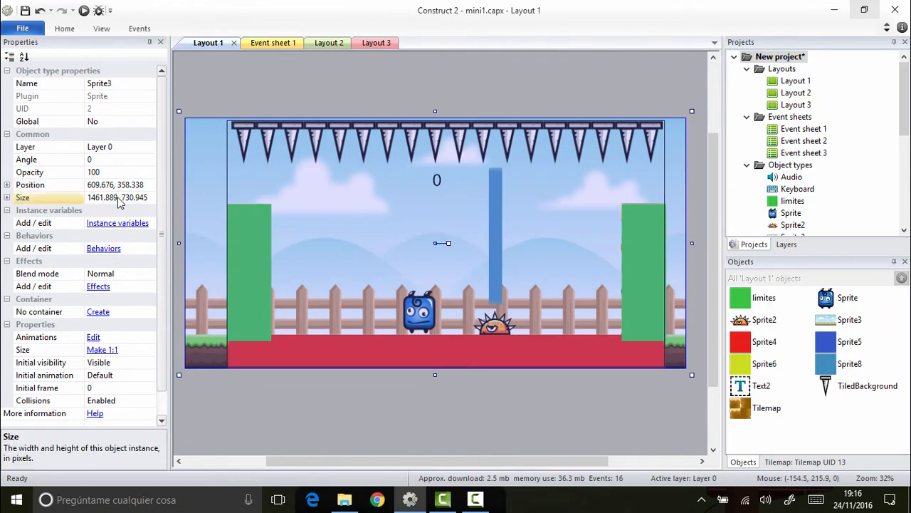
left_click(377, 43)
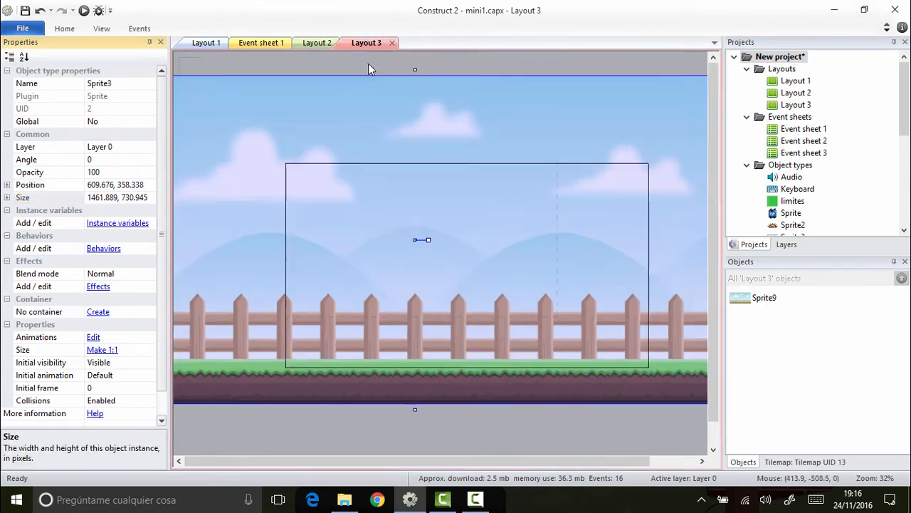
left_click(220, 147)
left_click(111, 199)
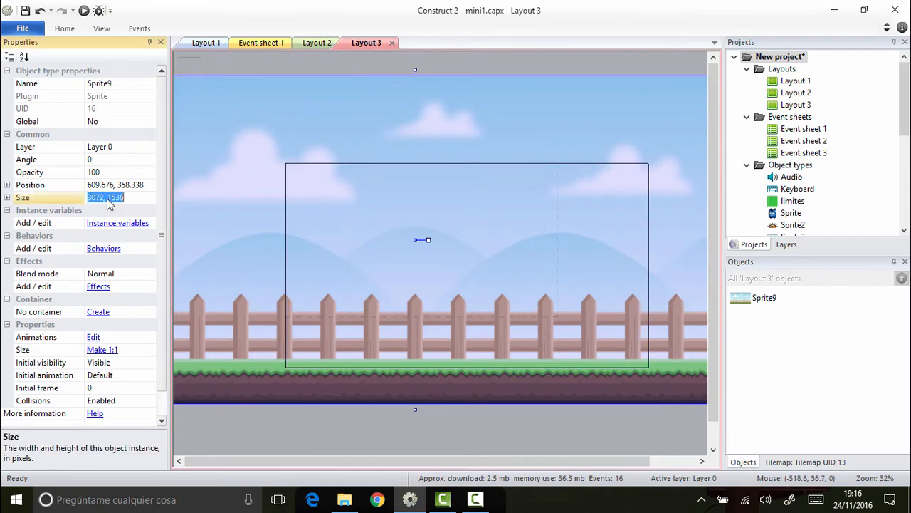
key("ctrl+v")
key("Return")
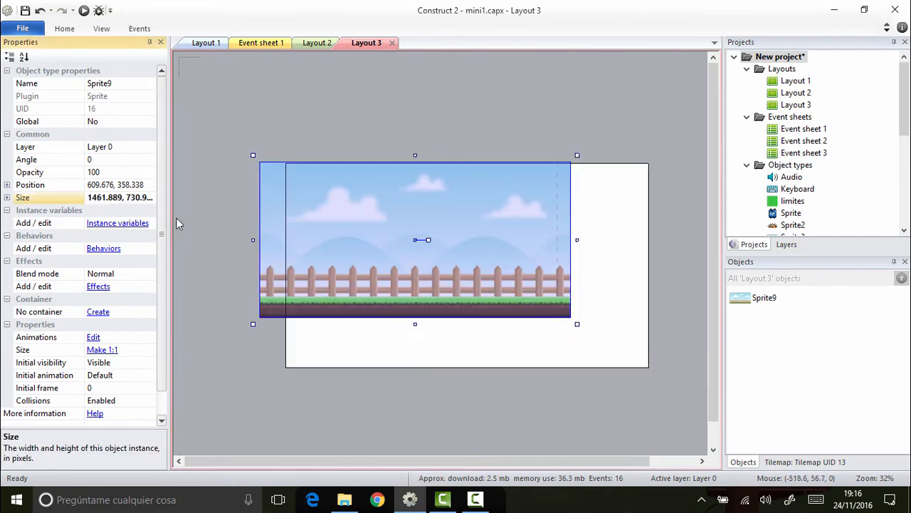
Step: Set the layout size of Layout 3 to 1280, 720
left_click(402, 131)
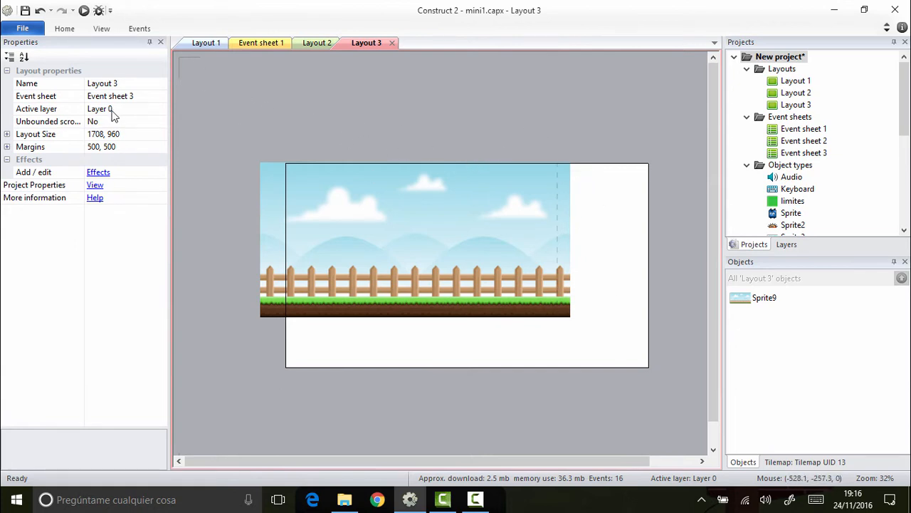
left_click(97, 134)
left_click_drag(105, 134, 86, 134)
type("1280")
key("Right")
key("Right")
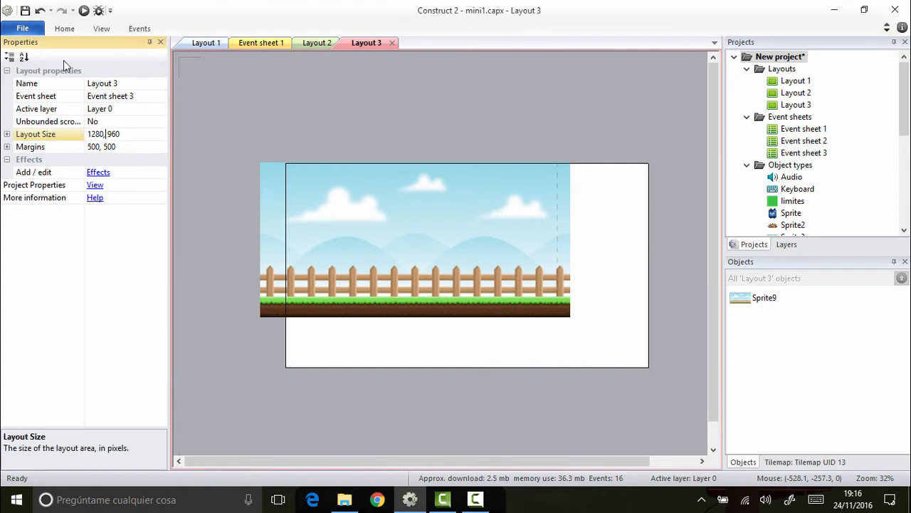
key("shift+End")
type("720")
key("Return")
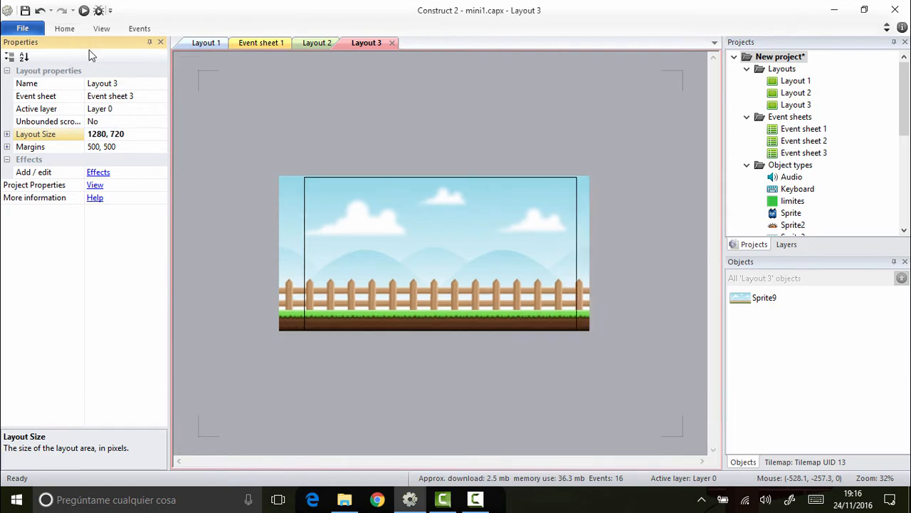
left_click(307, 140)
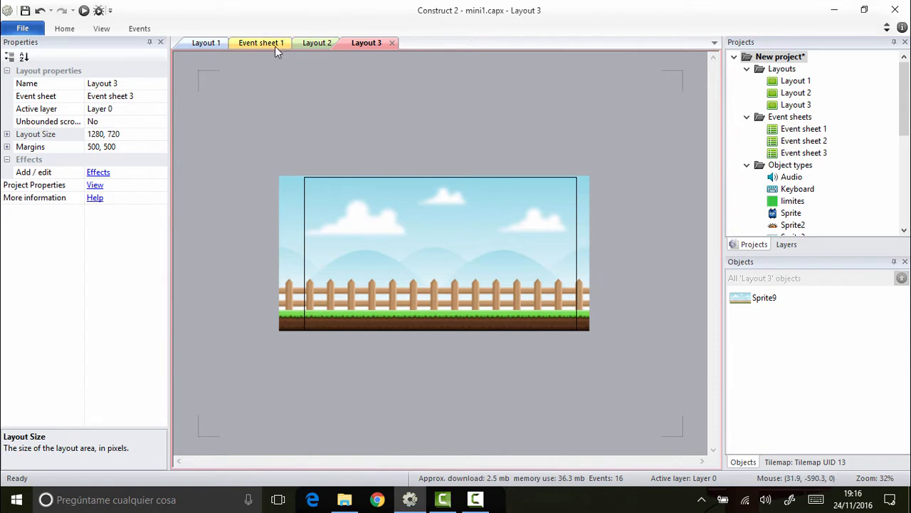
Step: Preview Layout 1 in the browser to check which layout the game starts with, and close the preview
left_click(207, 43)
left_click(83, 11)
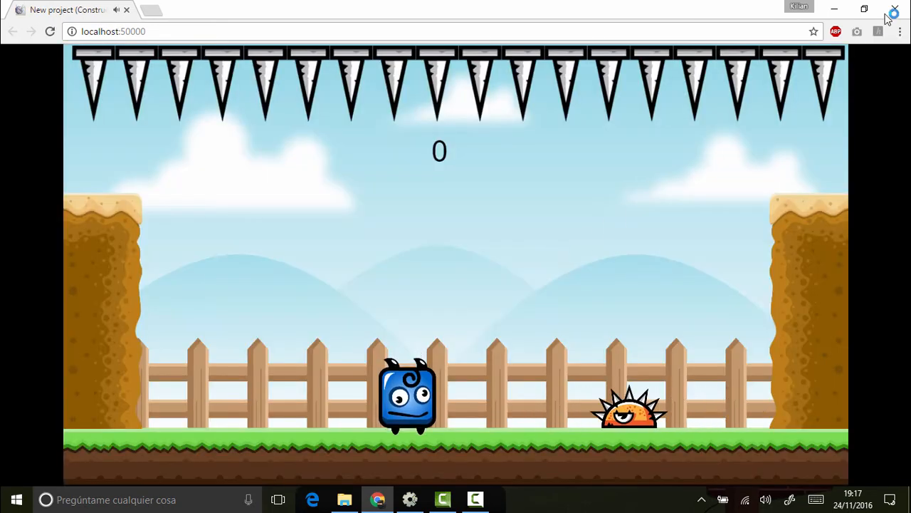
left_click(890, 10)
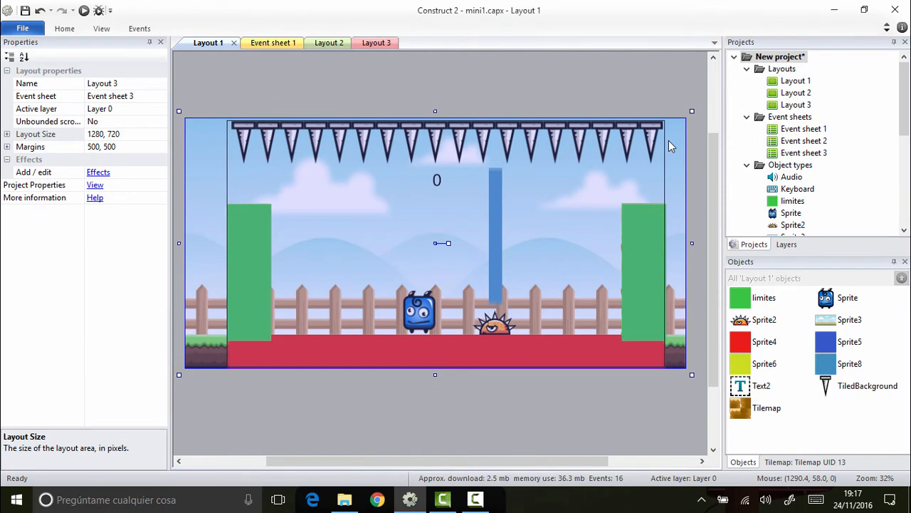
Step: Set the project's first layout to Layout 3 in the project properties
left_click(376, 42)
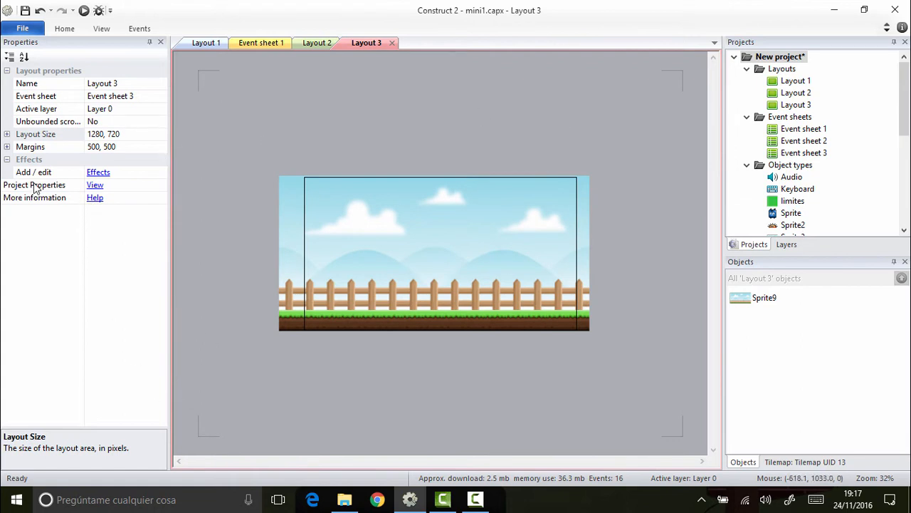
left_click(95, 185)
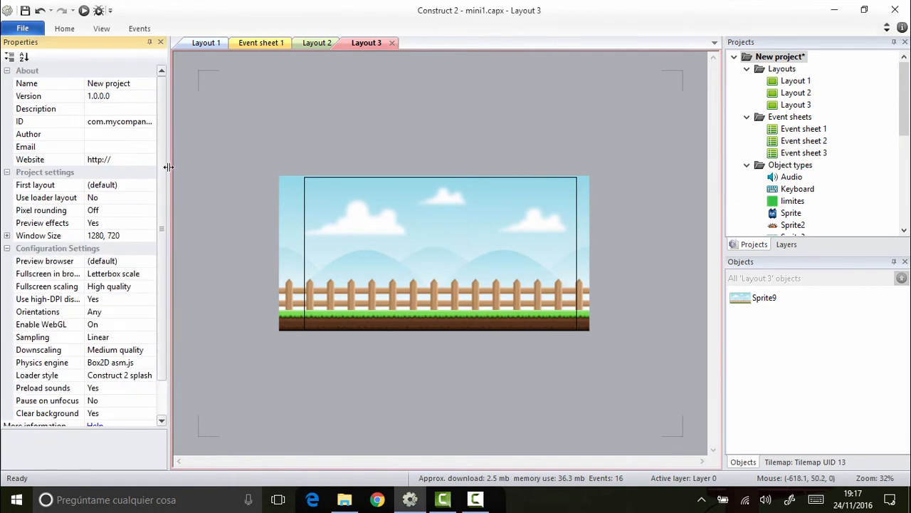
left_click_drag(164, 166, 162, 179)
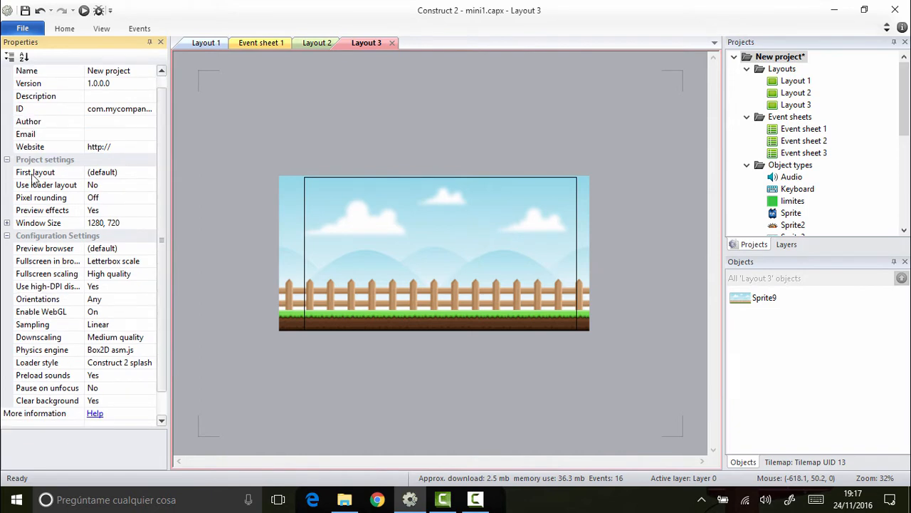
left_click(117, 174)
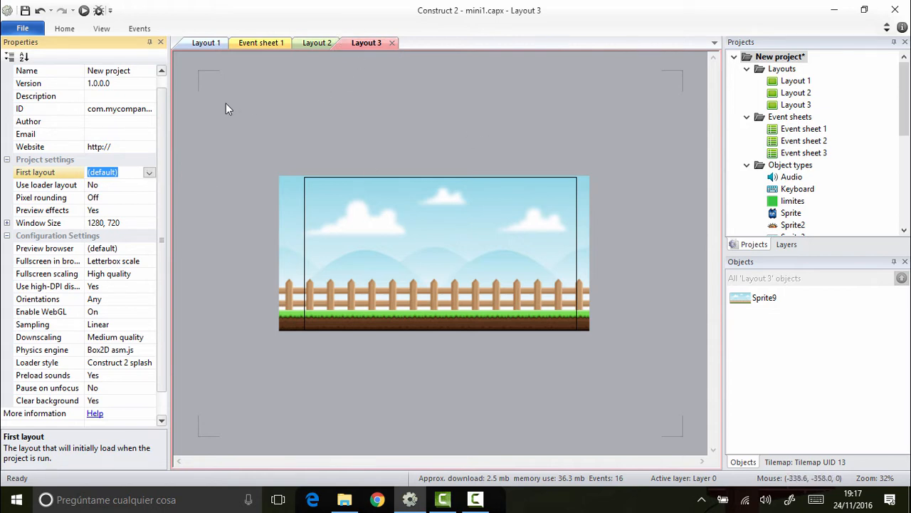
left_click(149, 173)
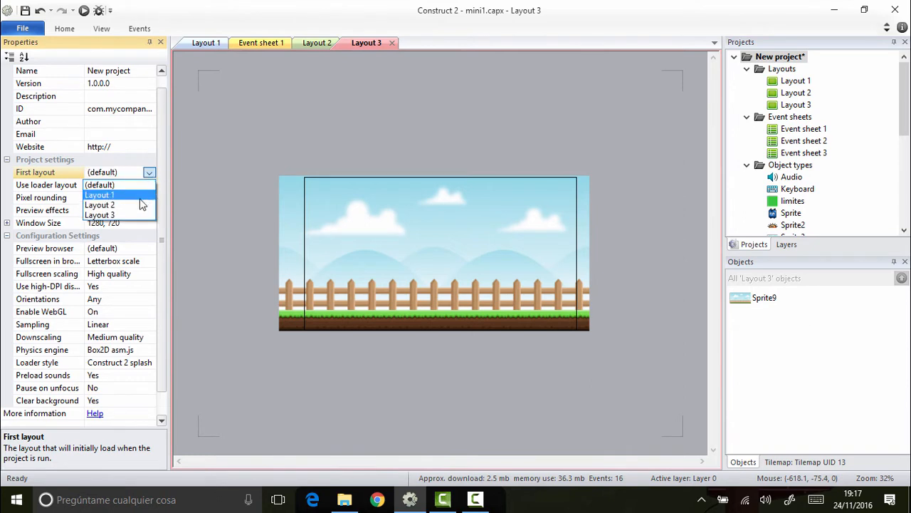
left_click(103, 214)
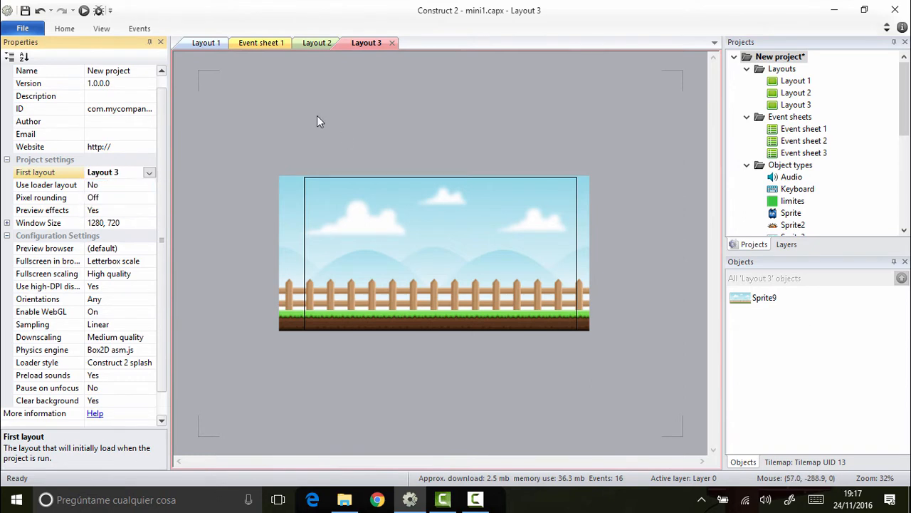
Step: Insert a new sprite into Layout 3 and load logo.png as its image
left_click(267, 123)
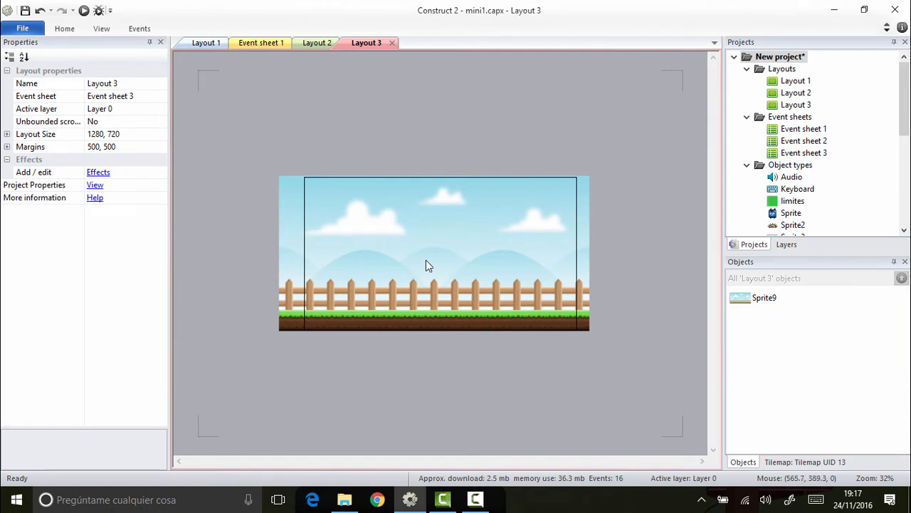
left_click(442, 244)
right_click(442, 244)
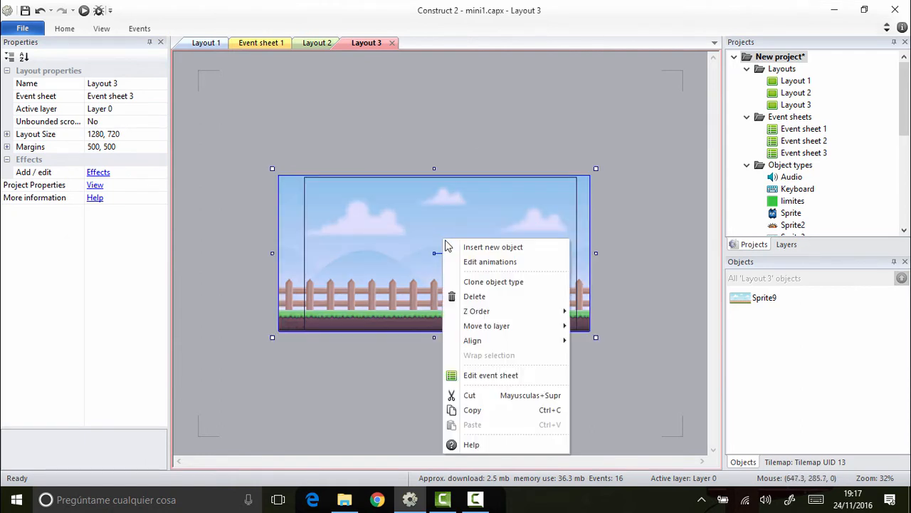
left_click(484, 247)
scroll(488, 277, "down", 4)
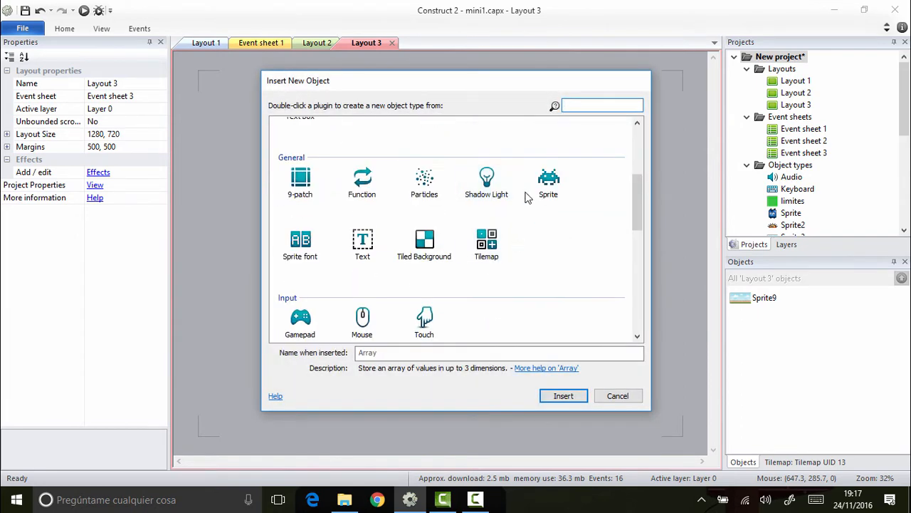
double_click(549, 182)
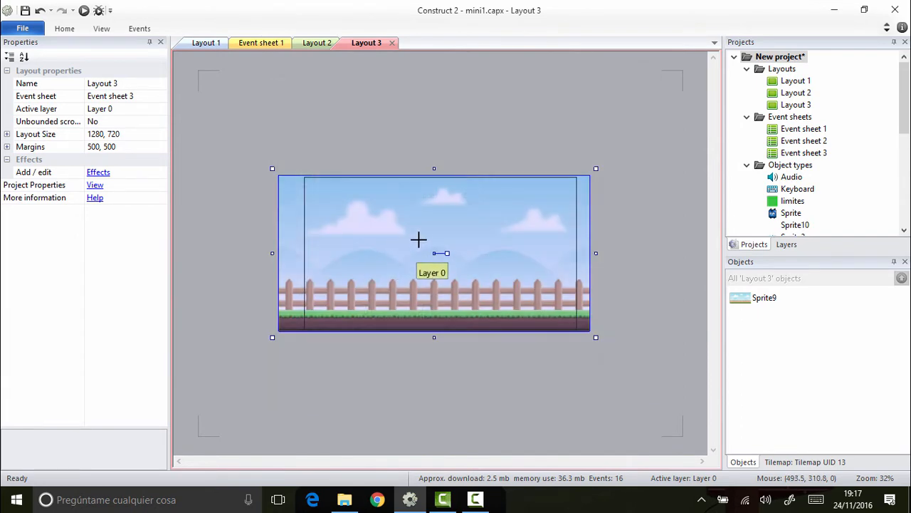
left_click(419, 239)
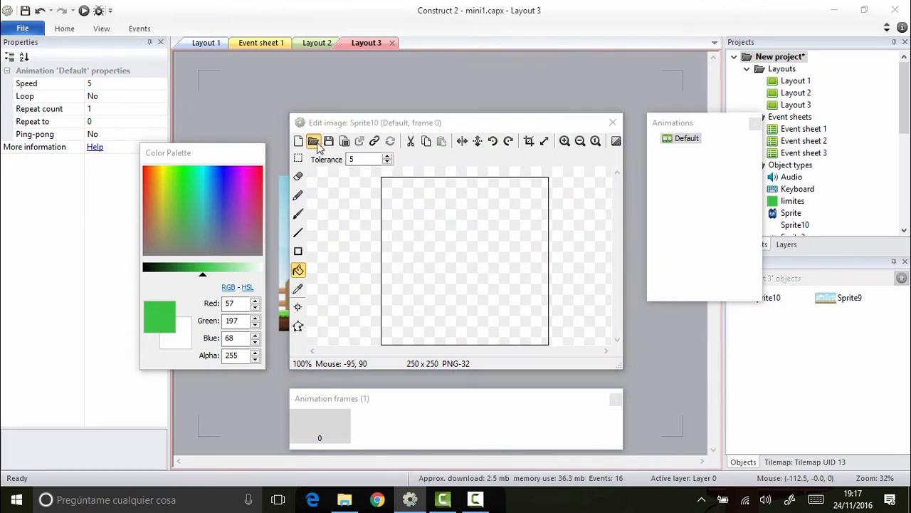
left_click(314, 142)
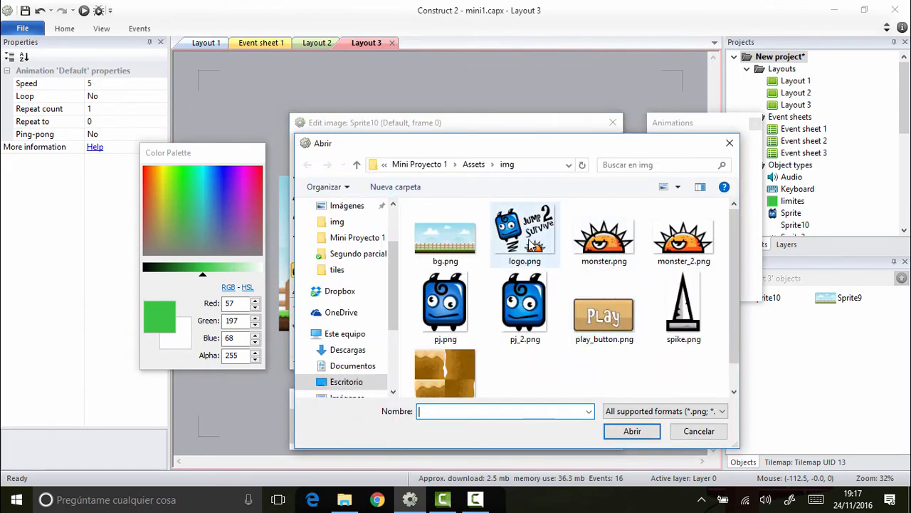
double_click(532, 244)
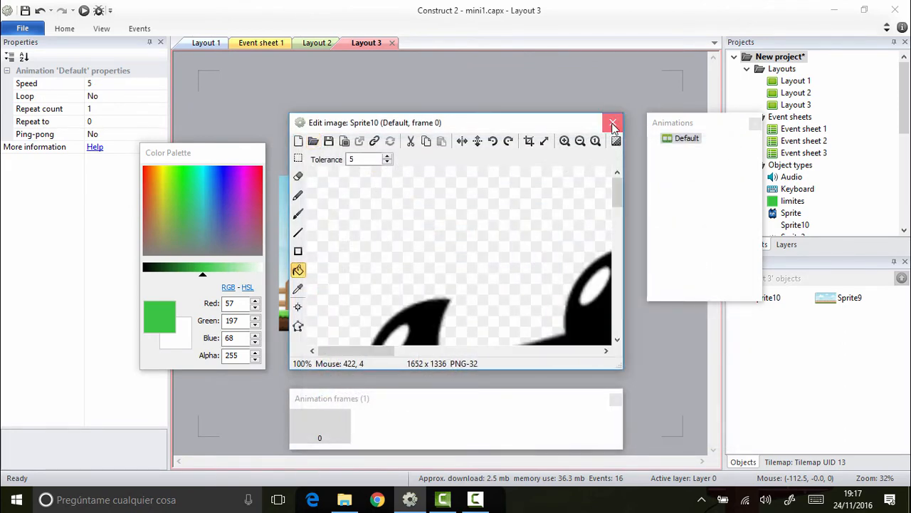
left_click(614, 126)
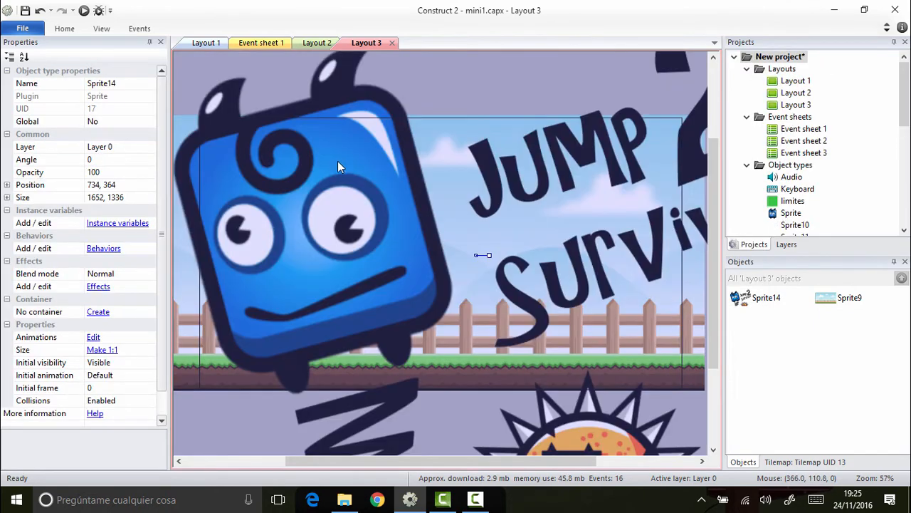
Step: Scale the logo sprite down to about 668 by 540 so it fits inside the layout above the ground
left_click_drag(338, 163, 410, 265)
left_click_drag(226, 100, 379, 265)
left_click_drag(483, 301, 299, 171)
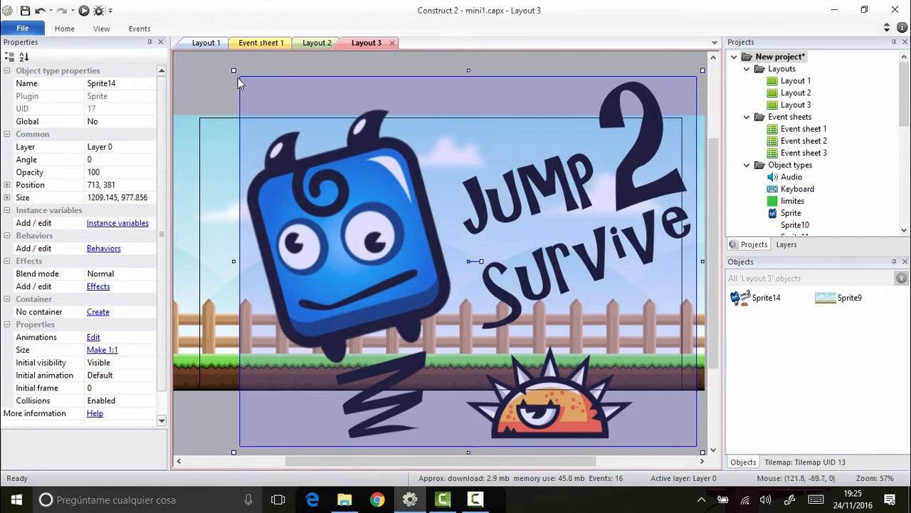
left_click(229, 66)
left_click(324, 193)
left_click_drag(234, 69, 398, 203)
left_click_drag(479, 319, 358, 234)
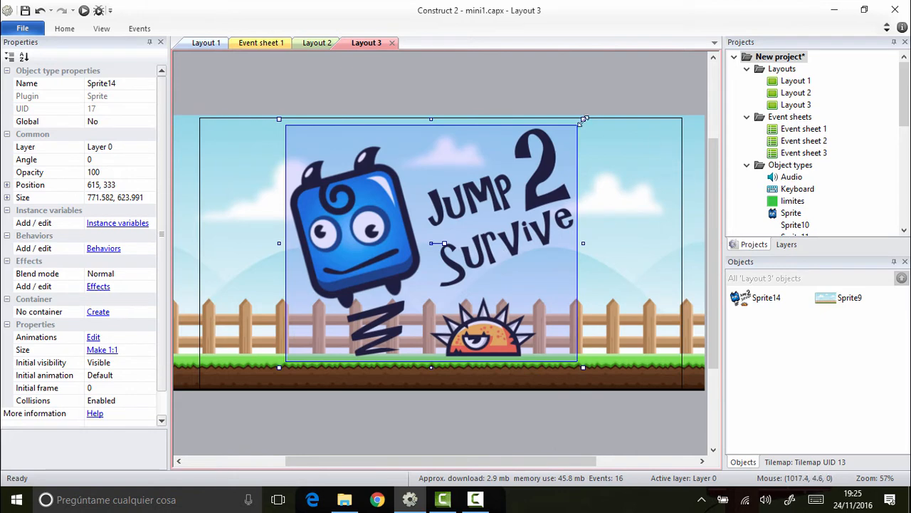
left_click_drag(582, 119, 544, 150)
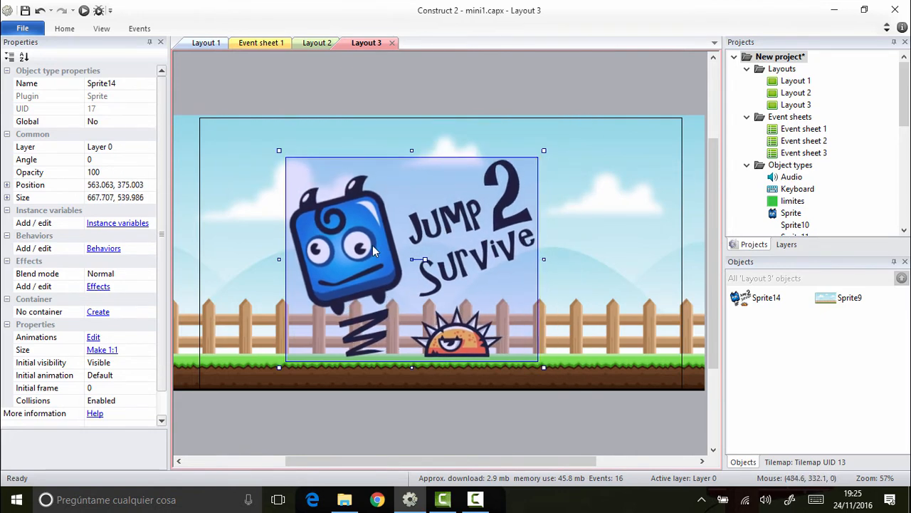
Step: Reposition the logo sprite slightly toward the layout's centre, at 603, 367
left_click_drag(368, 249, 372, 247)
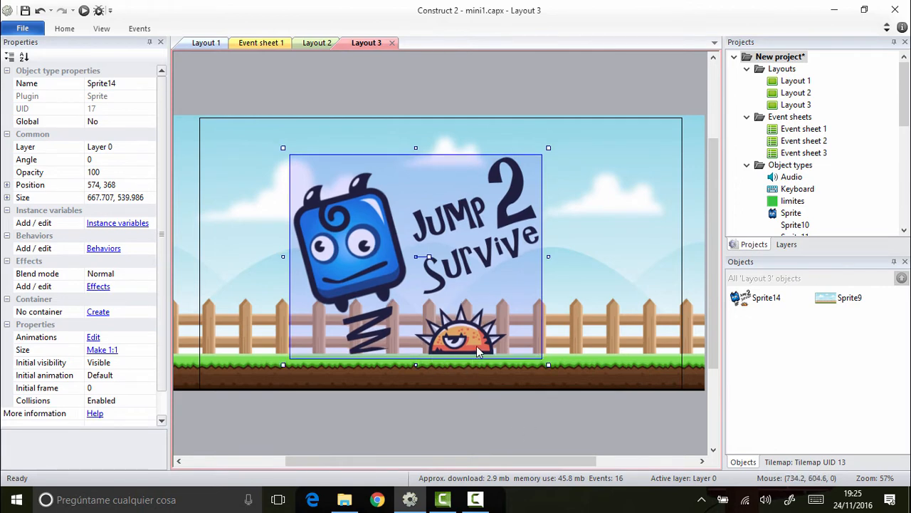
key("Right")
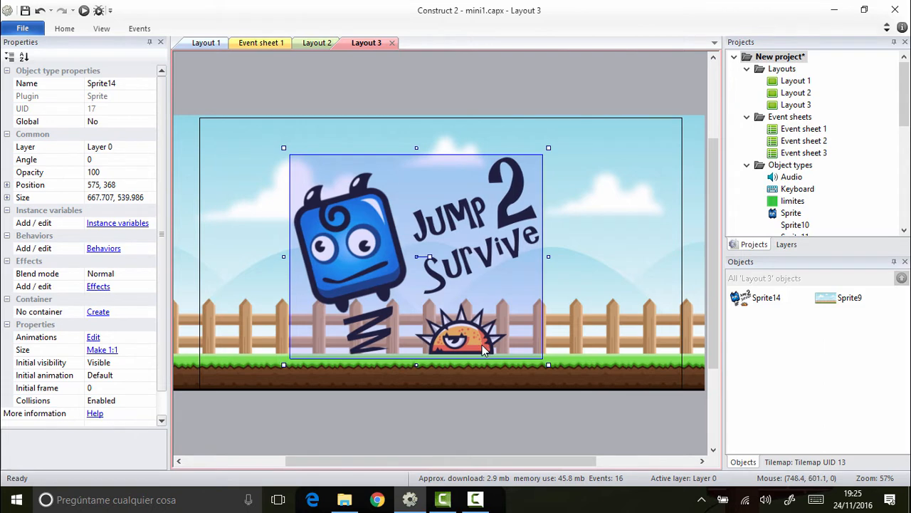
key("Right")
key("Right")
key("Right")
key("Right")
key("Right")
key("Right")
key("Right")
key("Right")
key("Right")
key("Right")
key("Right")
key("Right")
key("Right")
key("Right")
key("Right")
key("Right")
key("Right")
key("Right")
key("Right")
key("Right")
key("Up")
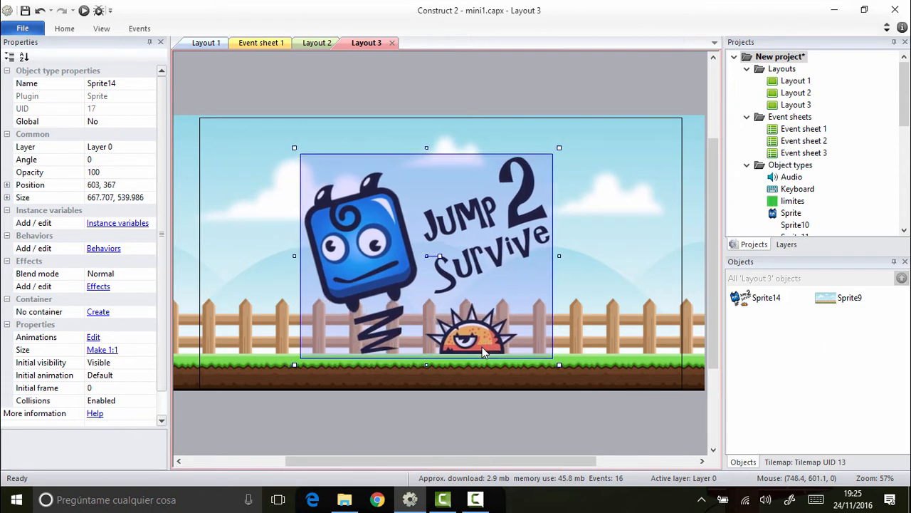
left_click(527, 398)
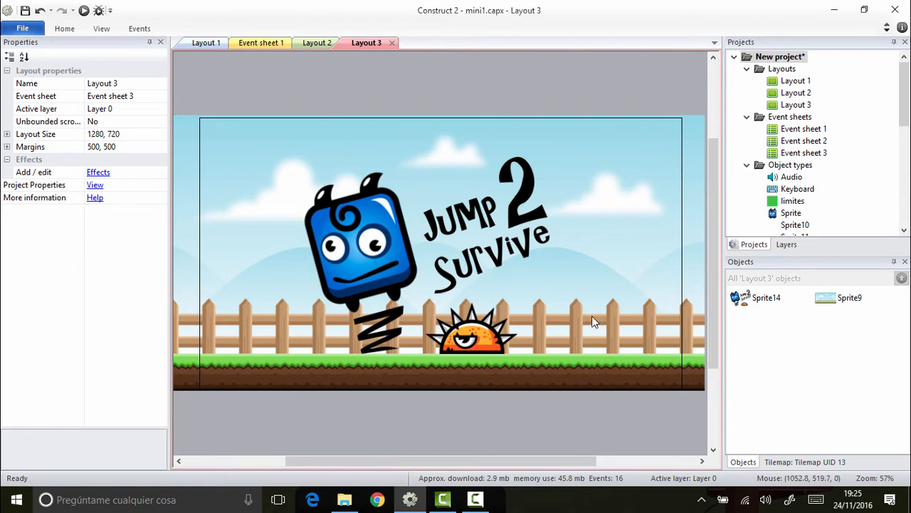
Step: Insert another sprite into Layout 3 and load play_button.png as its image
right_click(584, 289)
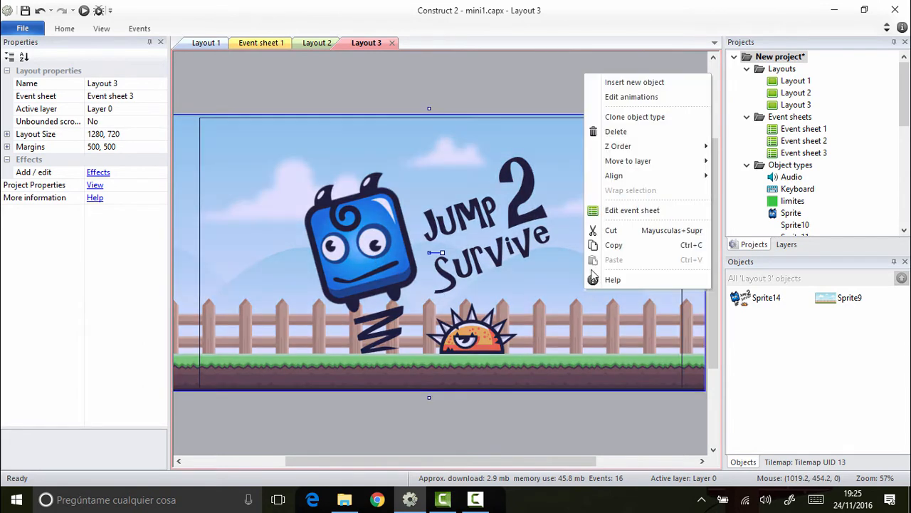
left_click(648, 85)
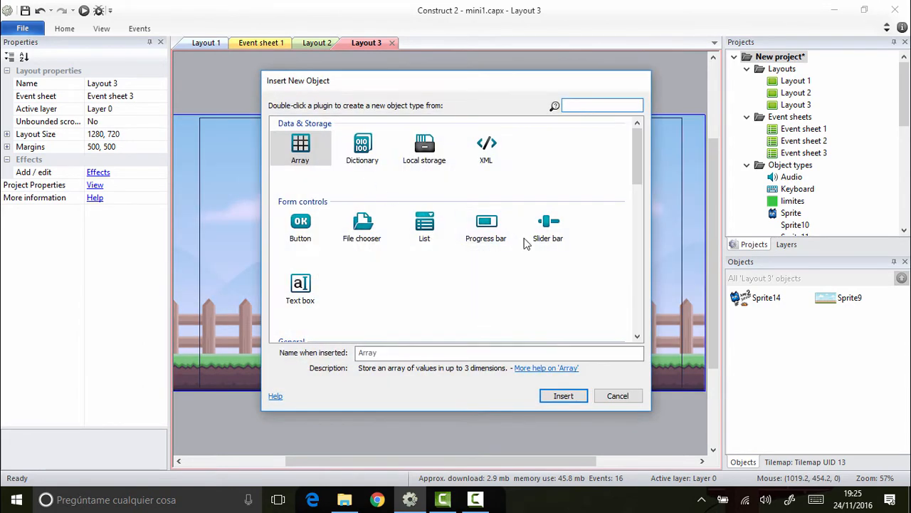
scroll(527, 240, "down", 3)
double_click(552, 193)
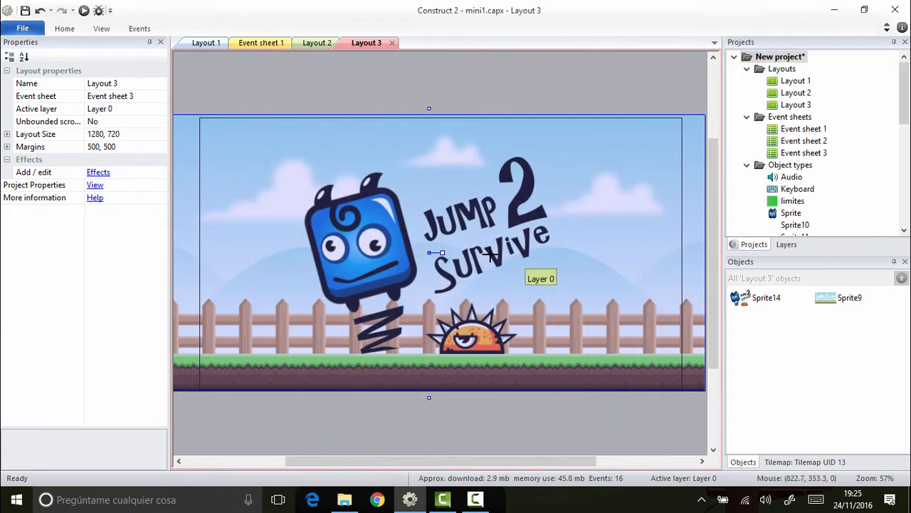
left_click(563, 299)
left_click(314, 141)
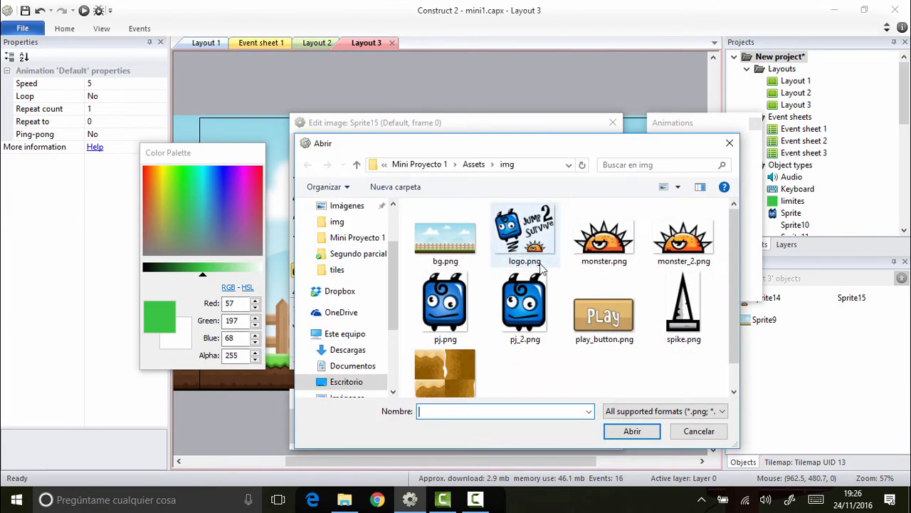
left_click(615, 321)
double_click(617, 321)
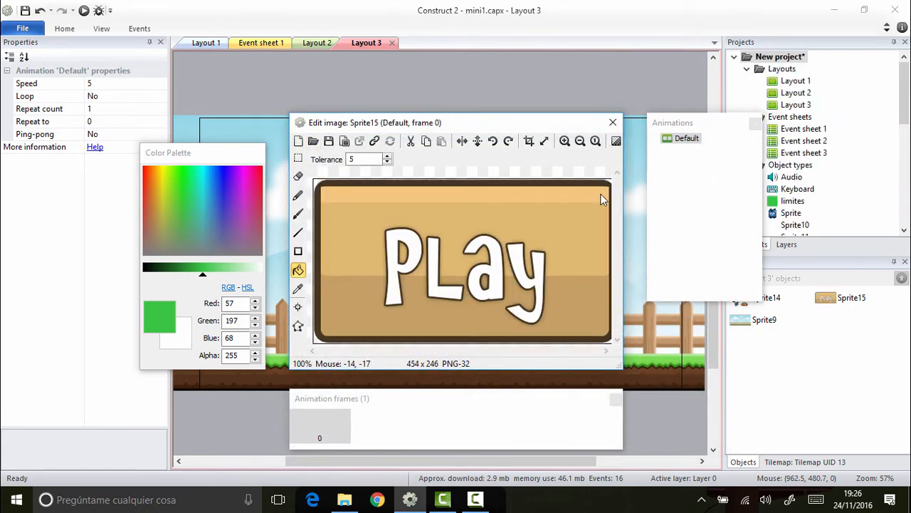
left_click(612, 124)
Step: Shrink the Play button sprite to about 191 by 104 and place it beside the monster, below the logo text
left_click_drag(579, 326, 594, 332)
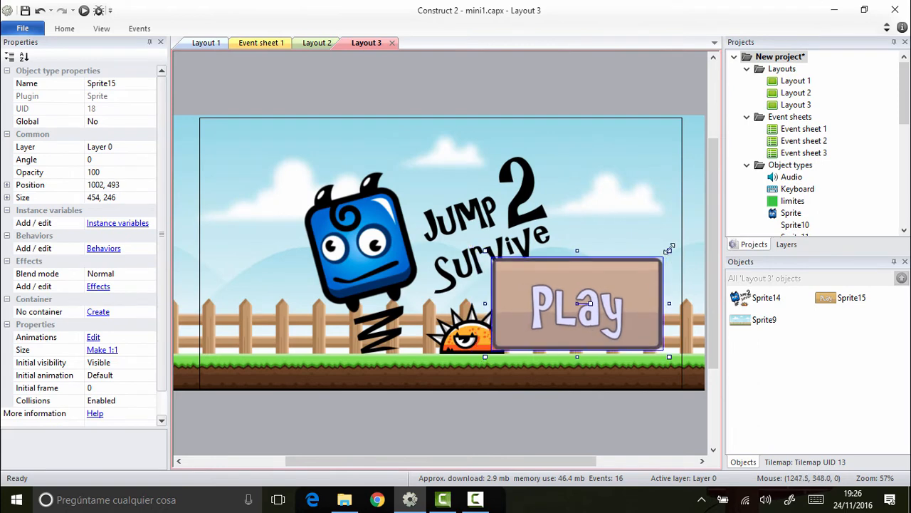
left_click_drag(669, 248, 602, 293)
left_click_drag(568, 315, 599, 289)
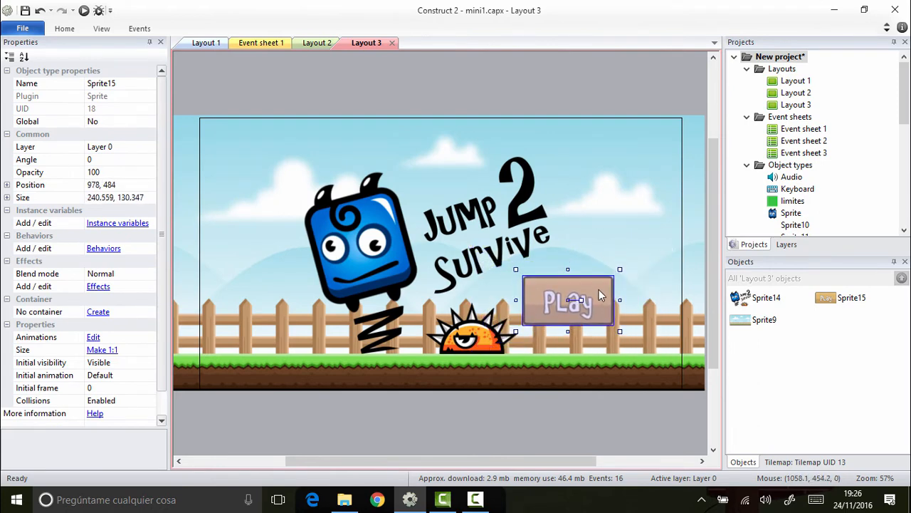
left_click(611, 206)
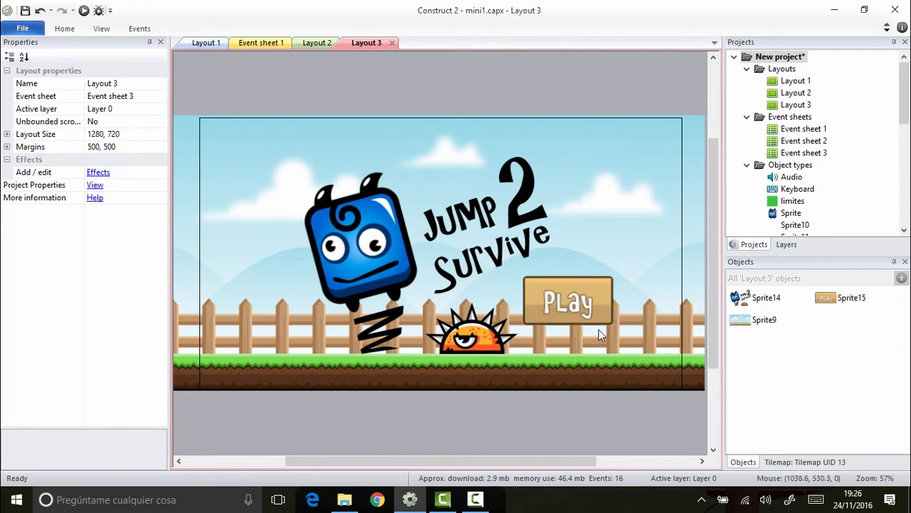
mouse_move(587, 318)
left_mouse_down()
mouse_move(577, 307)
mouse_move(600, 313)
left_mouse_up()
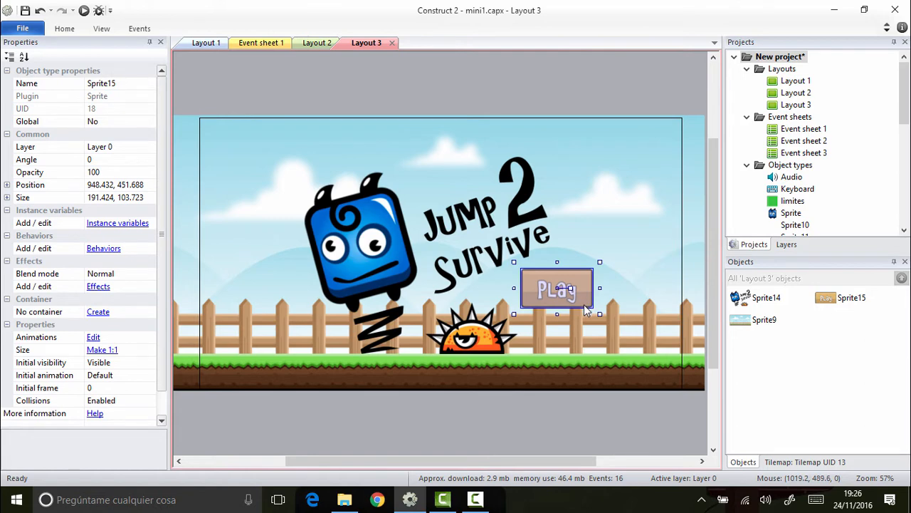
left_click(604, 105)
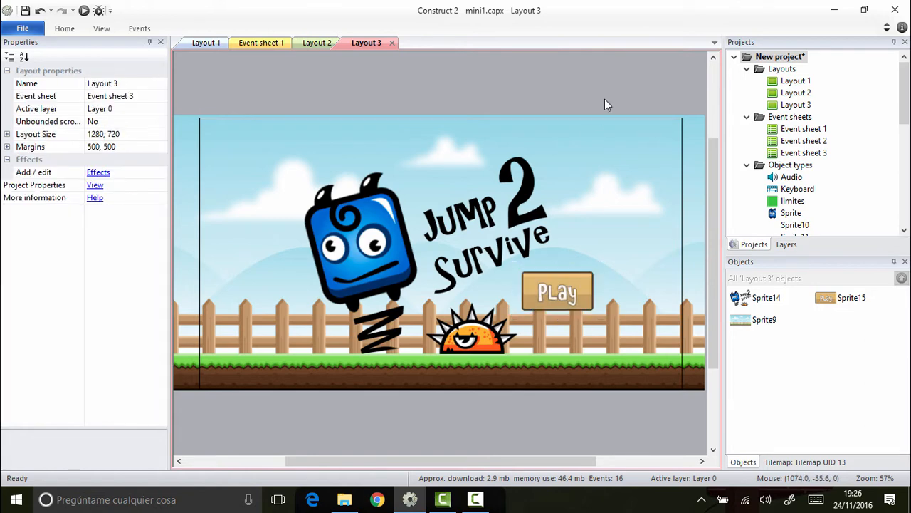
Step: Preview the start screen in the browser to check the logo and Play button, and close the preview
left_click(83, 10)
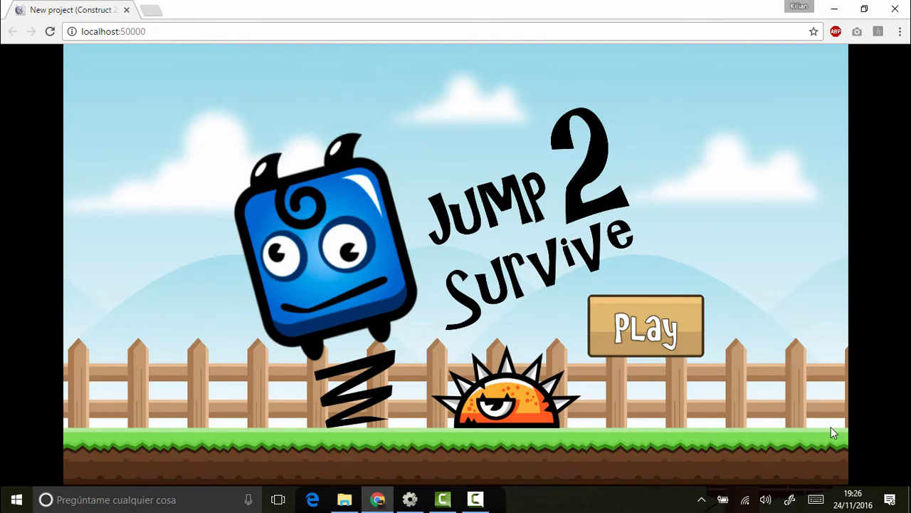
left_click(895, 8)
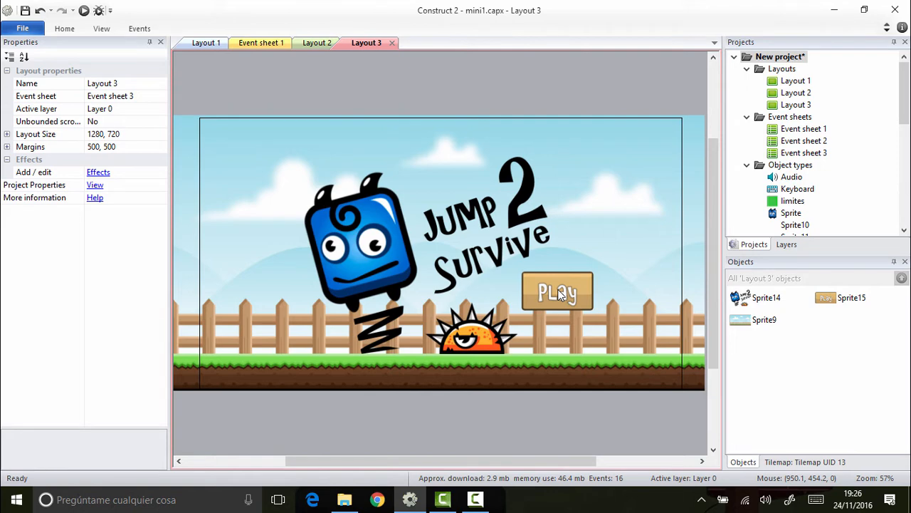
Step: Add the Touch input object to the project
right_click(577, 215)
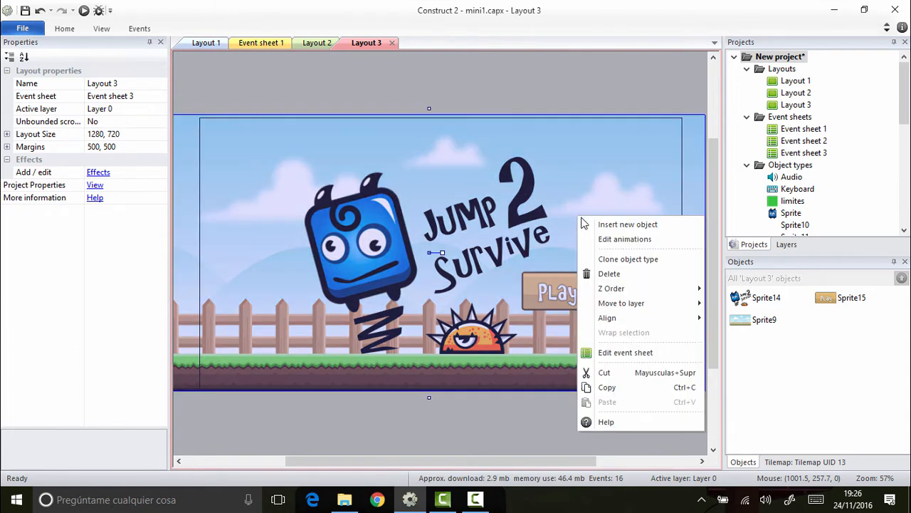
left_click(593, 219)
scroll(498, 255, "down", 5)
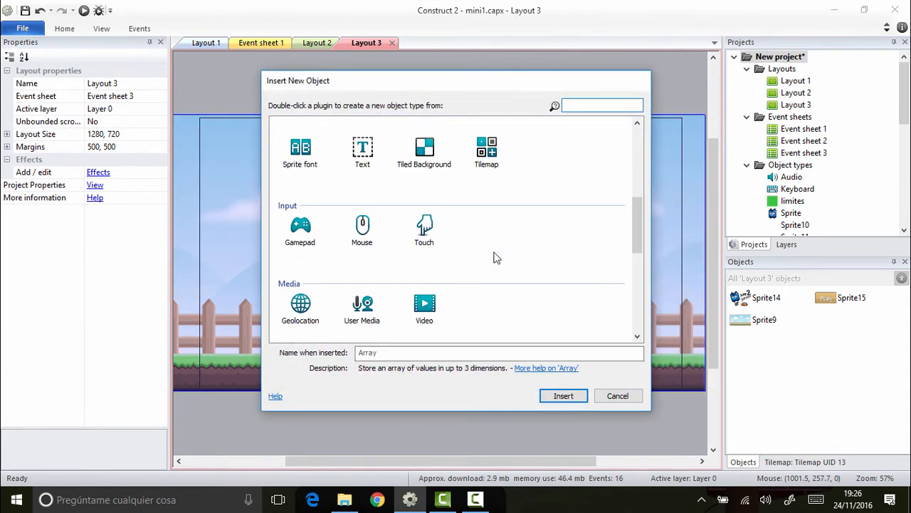
double_click(425, 229)
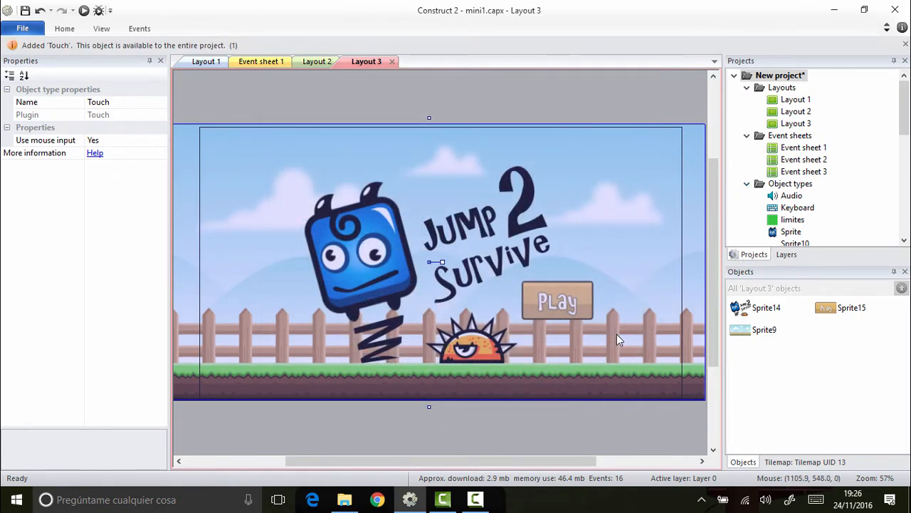
left_click(617, 422)
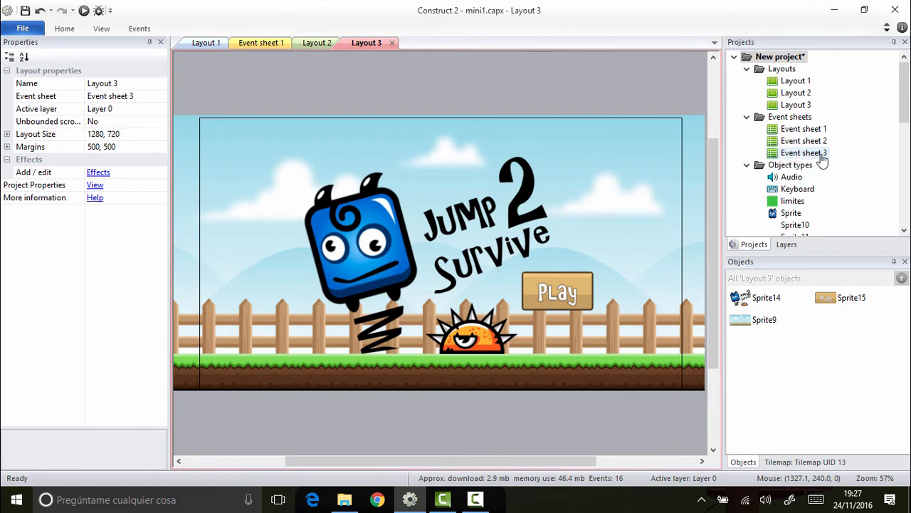
Step: Add a Touch "On touched object" event for the Play button, Sprite15, to Event sheet 3
double_click(818, 154)
left_click(220, 71)
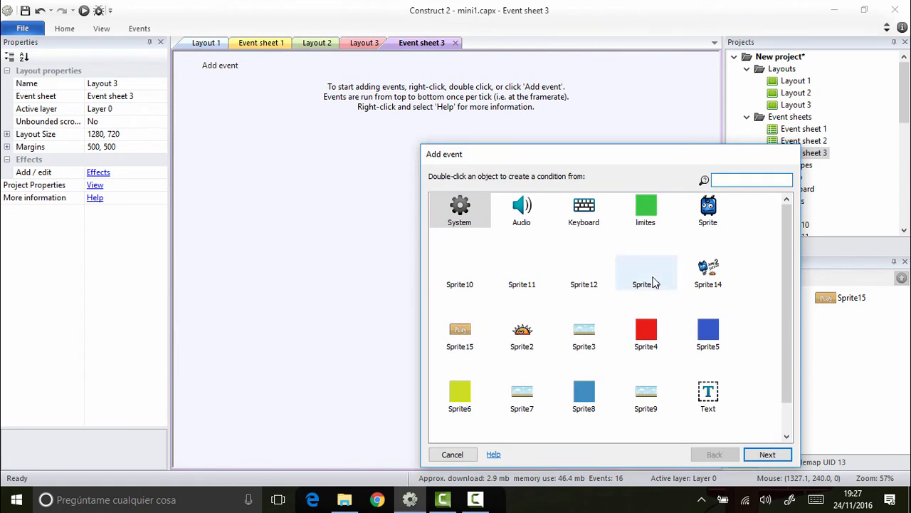
scroll(648, 278, "down", 1)
double_click(647, 427)
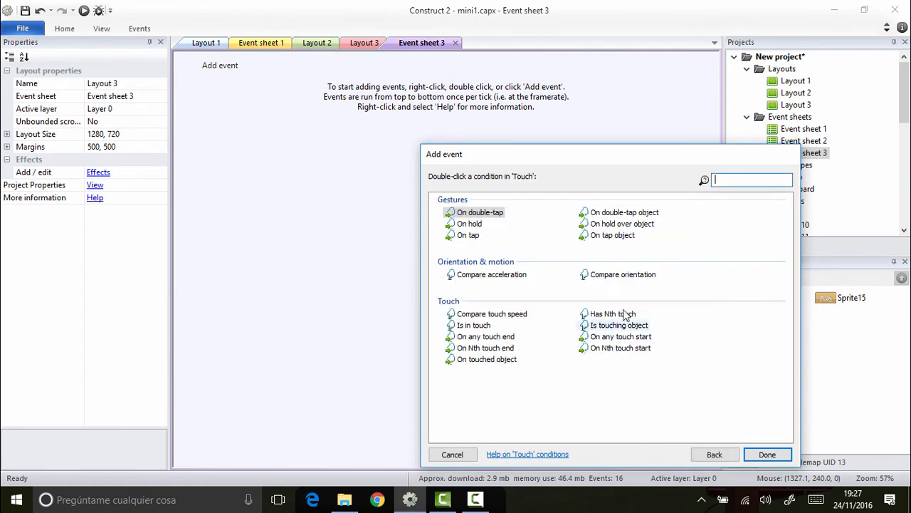
left_click(508, 361)
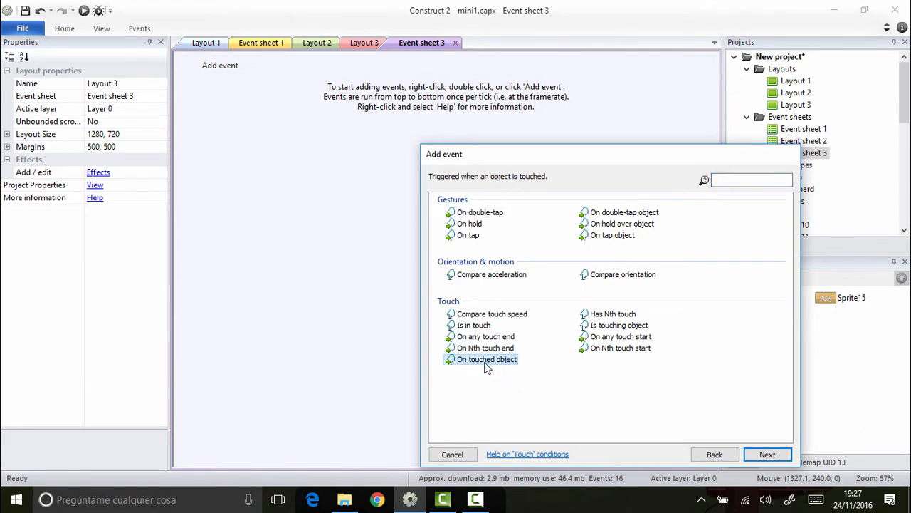
double_click(486, 361)
left_click(487, 276)
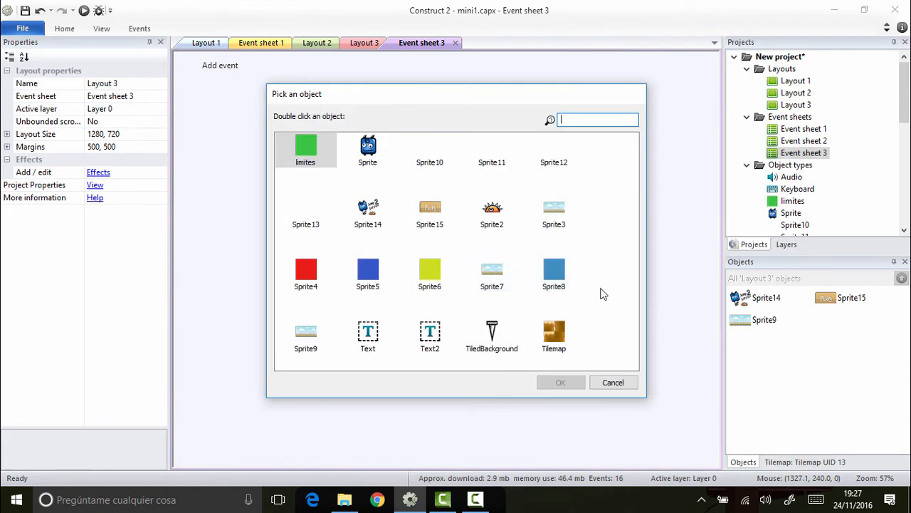
double_click(429, 214)
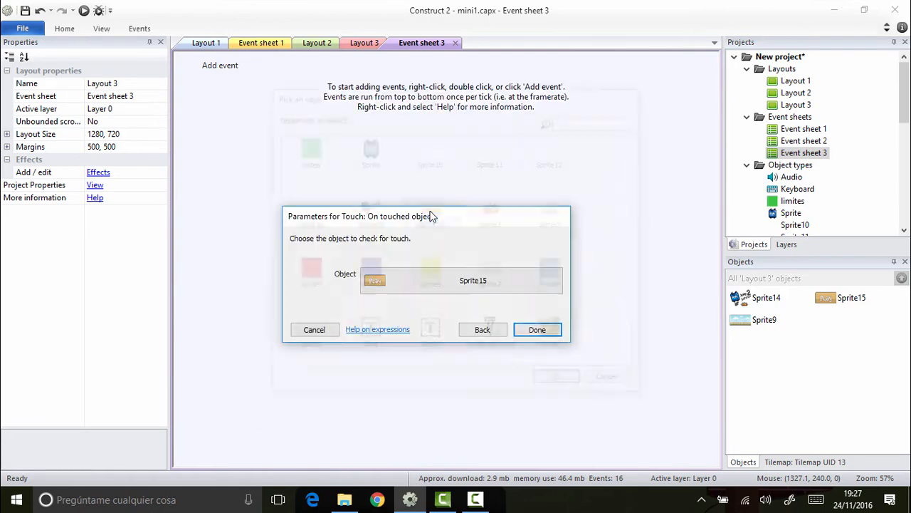
left_click(538, 331)
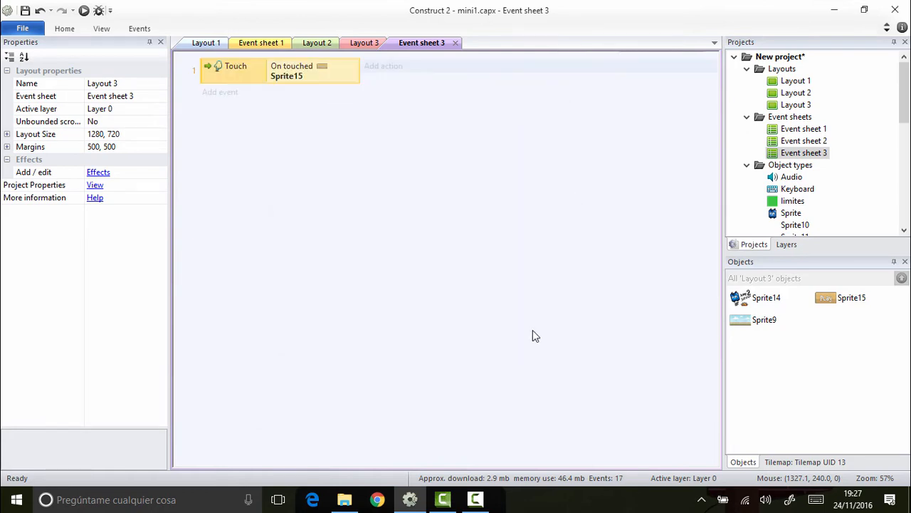
Step: Give the Sprite15 touch event a System "Go to layout" action targeting Layout 1
left_click(391, 74)
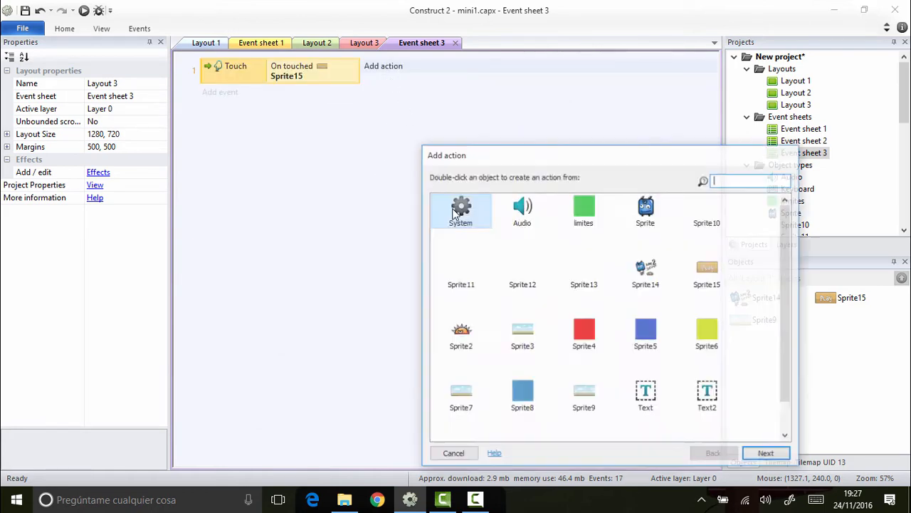
double_click(460, 215)
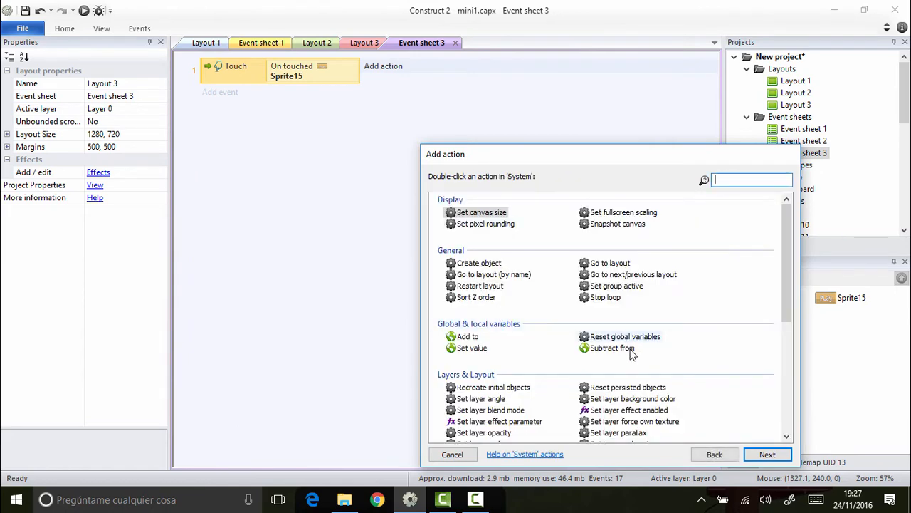
scroll(636, 351, "down", 5)
scroll(530, 306, "up", 5)
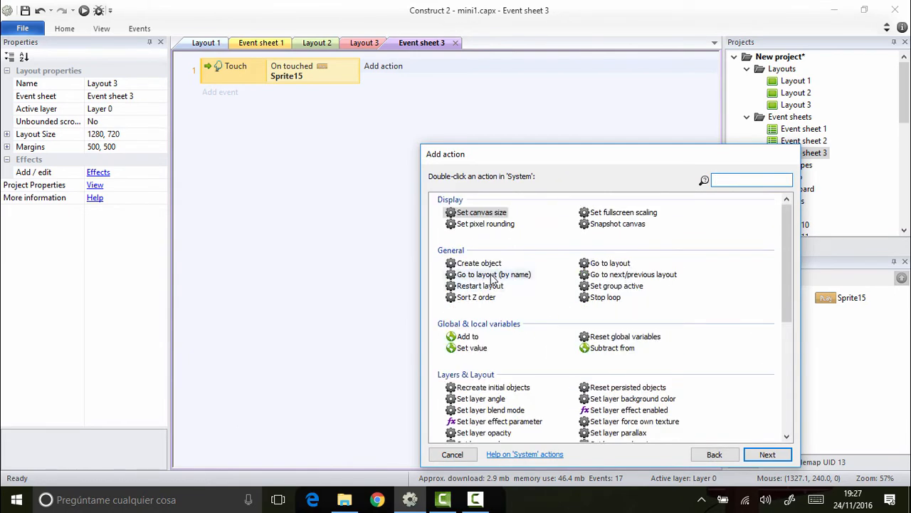
left_click(617, 266)
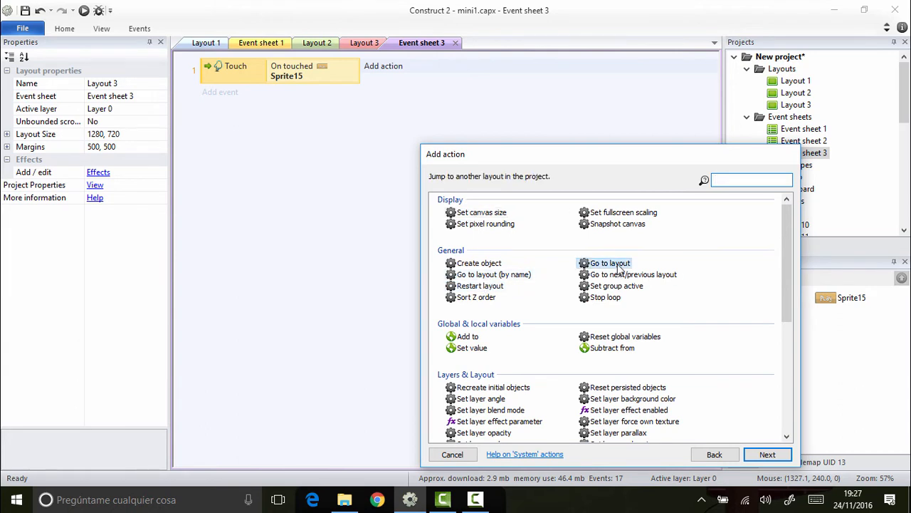
double_click(620, 267)
left_click(449, 276)
left_click(449, 277)
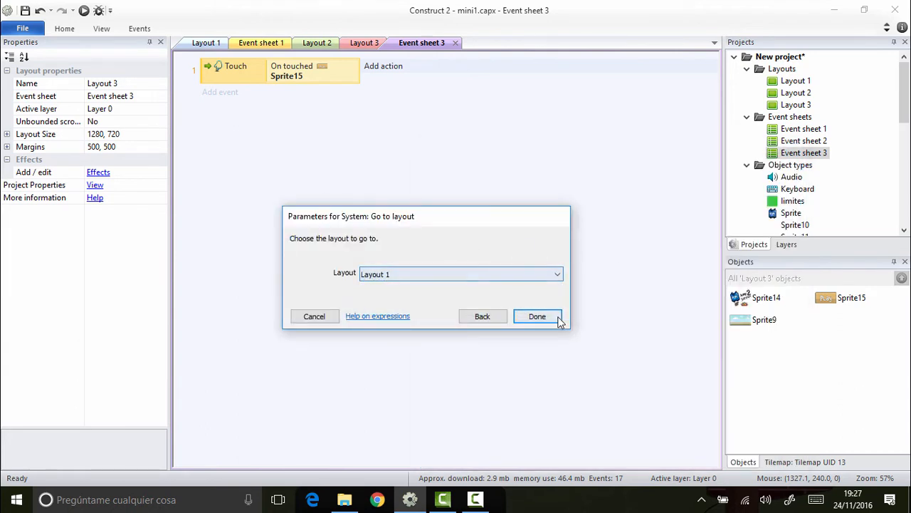
left_click(538, 316)
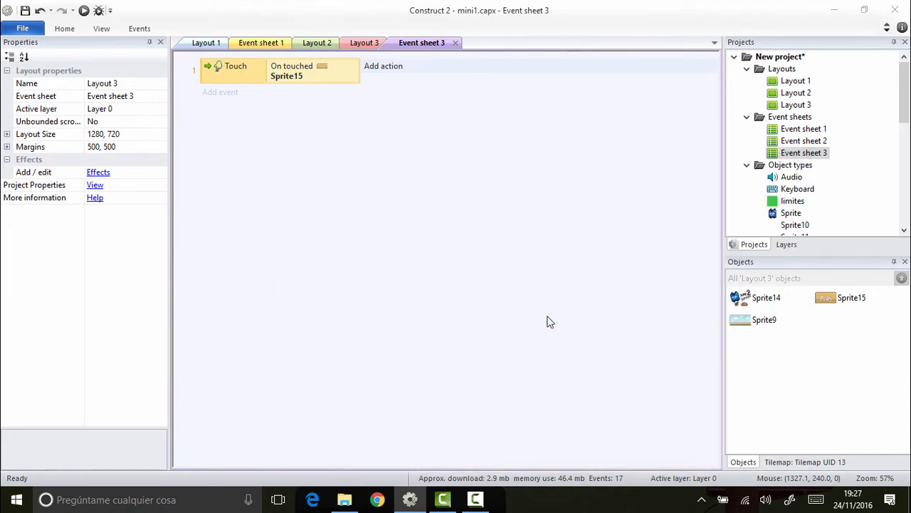
Step: Preview the game in the browser, test the start screen's Play button, and close the preview
left_click(83, 12)
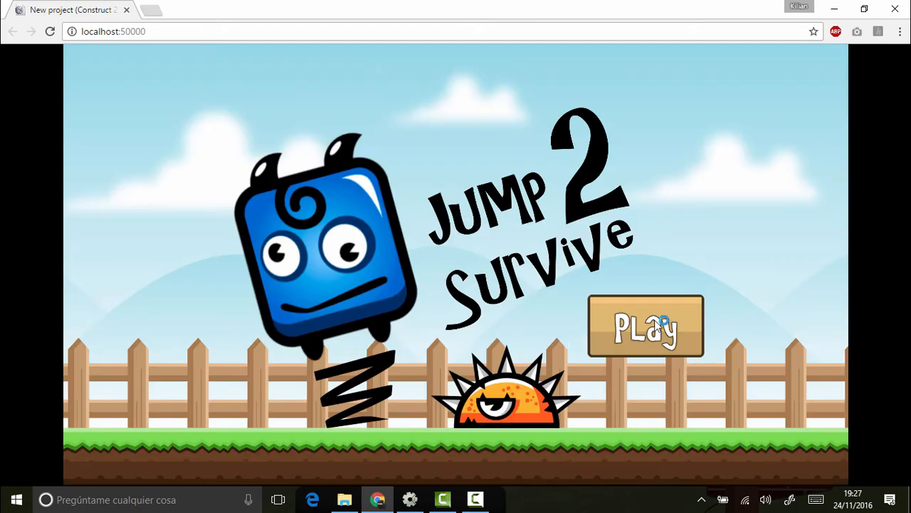
left_click(645, 326)
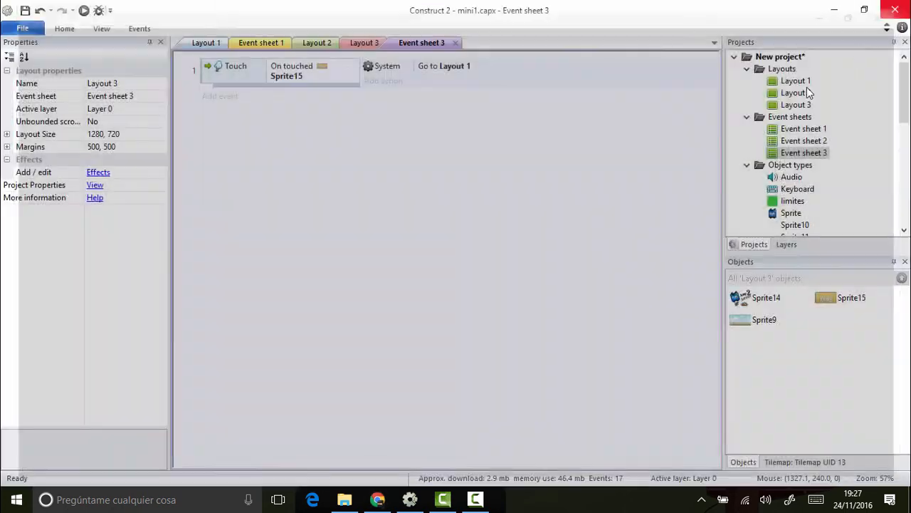
left_click(895, 8)
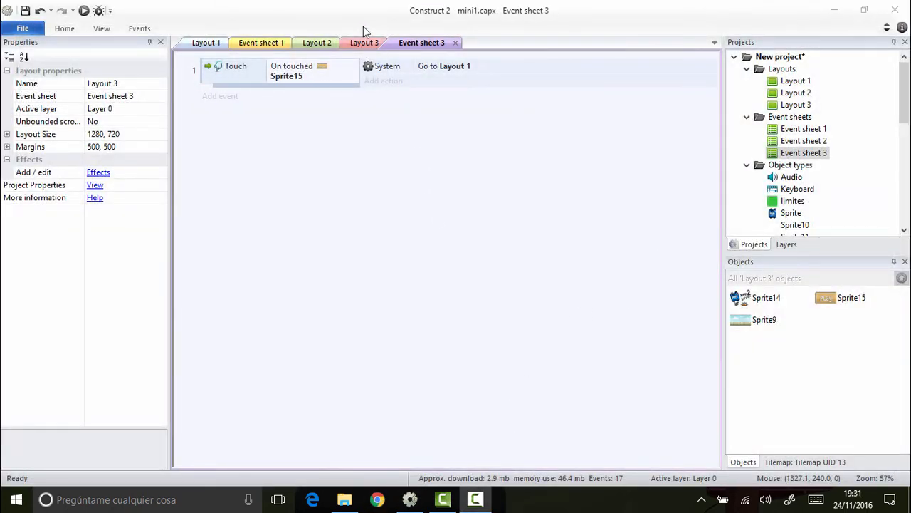
Step: Insert a new sprite into Layout 2 and load play_button.png as its image
left_click(318, 43)
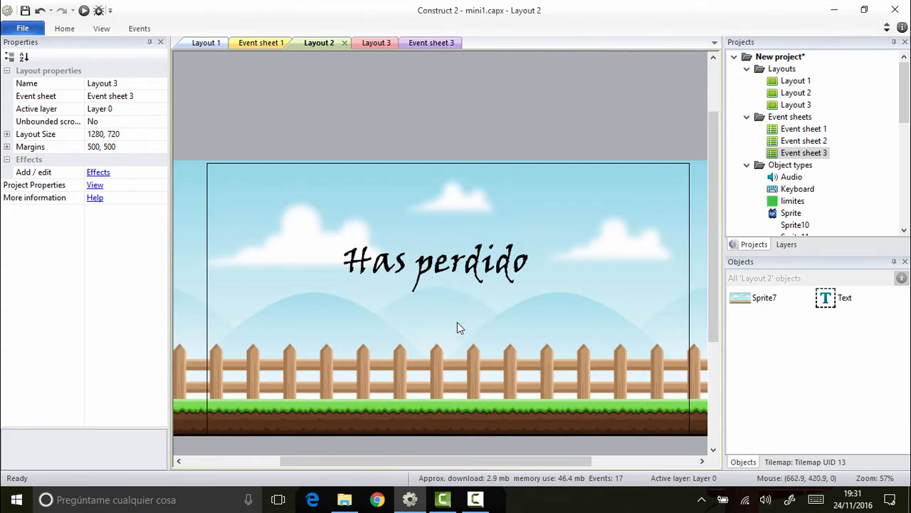
right_click(458, 324)
left_click(520, 115)
scroll(527, 214, "down", 5)
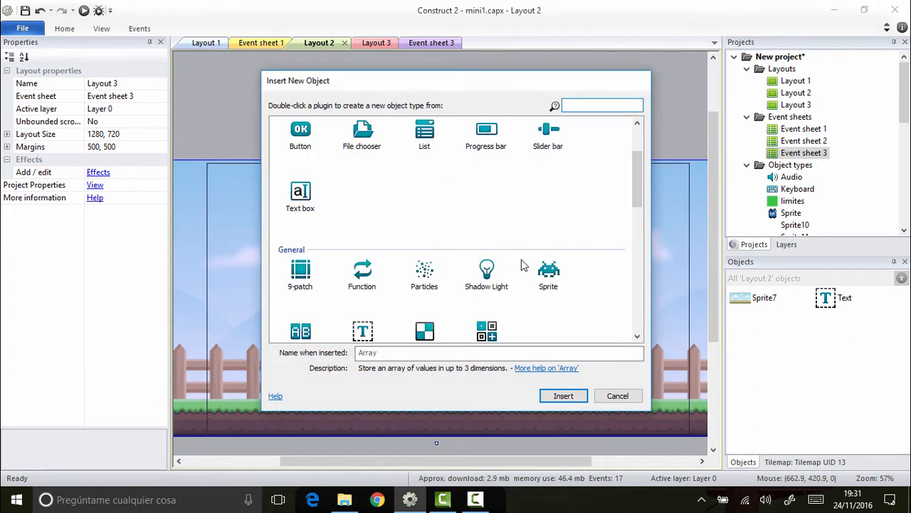
scroll(539, 185, "up", 3)
double_click(549, 267)
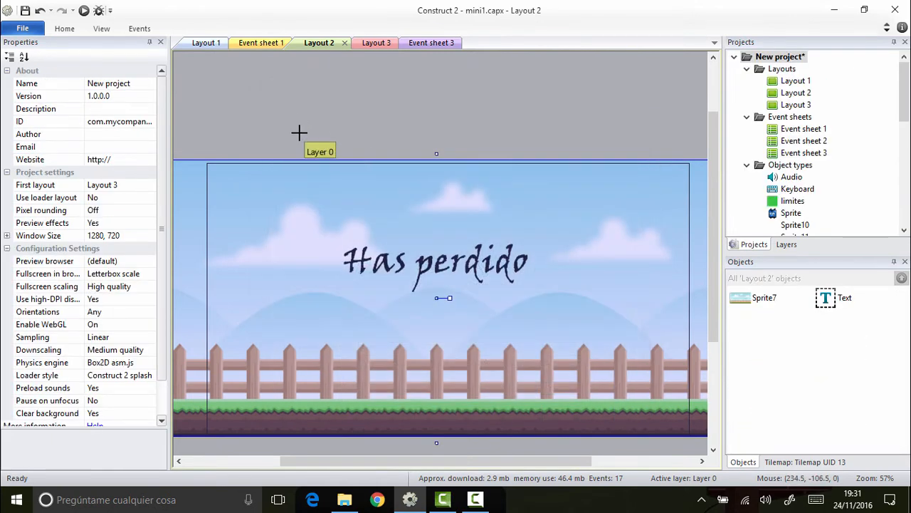
left_click(393, 291)
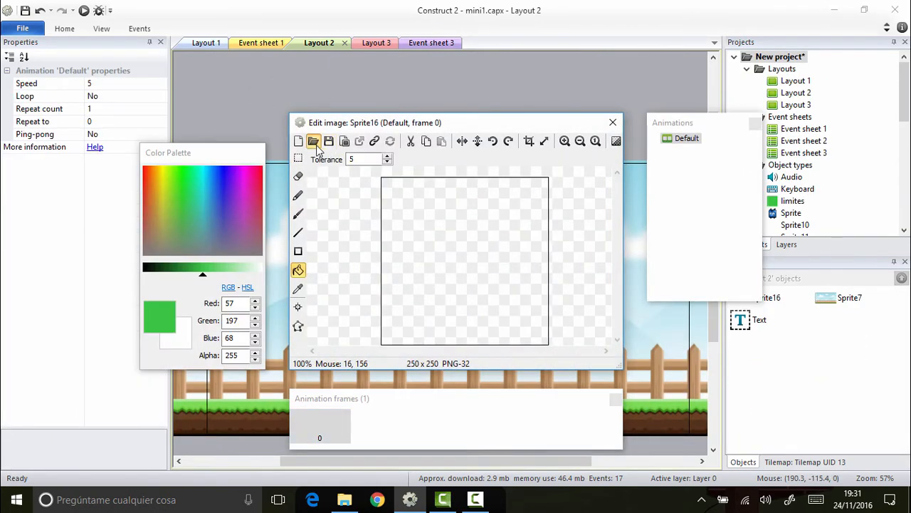
double_click(604, 309)
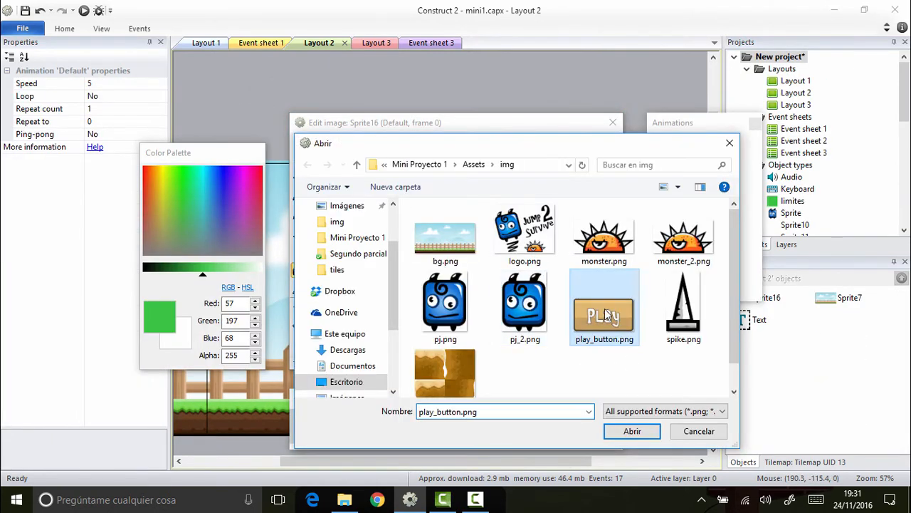
left_click(613, 123)
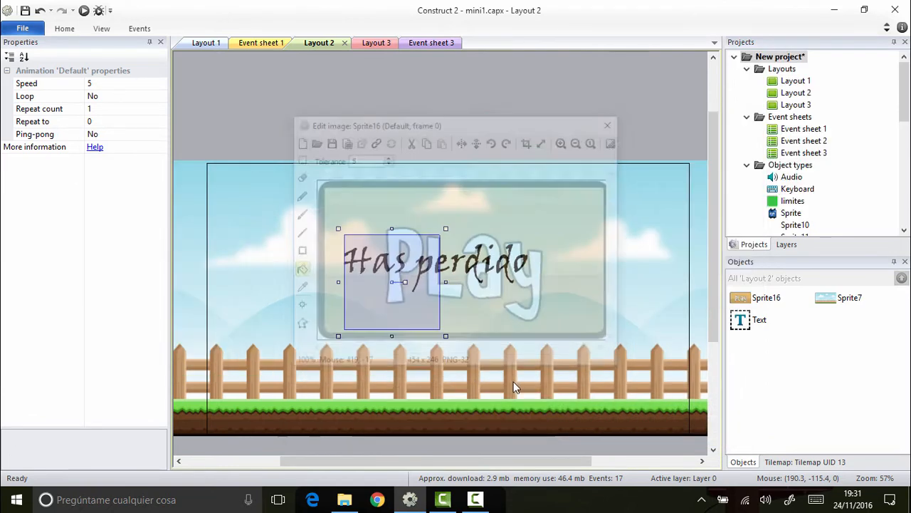
Step: Shrink the new Play button sprite to about 194 by 105 and place it below the "Has perdido" text
left_click_drag(420, 313, 466, 359)
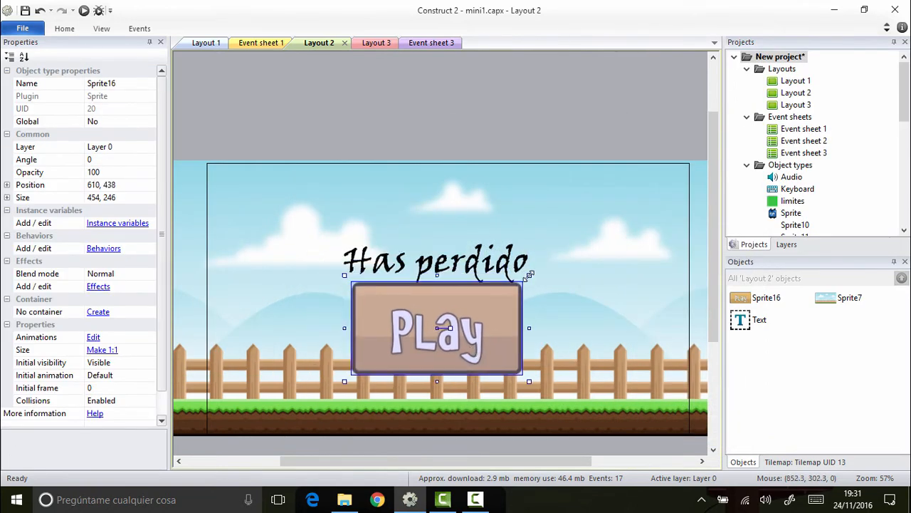
left_click_drag(529, 274, 454, 321)
left_click_drag(433, 358, 469, 342)
left_click_drag(491, 296, 470, 288)
Step: Move the "Has perdido" text slightly upward to leave space above the Play button
left_click(463, 272)
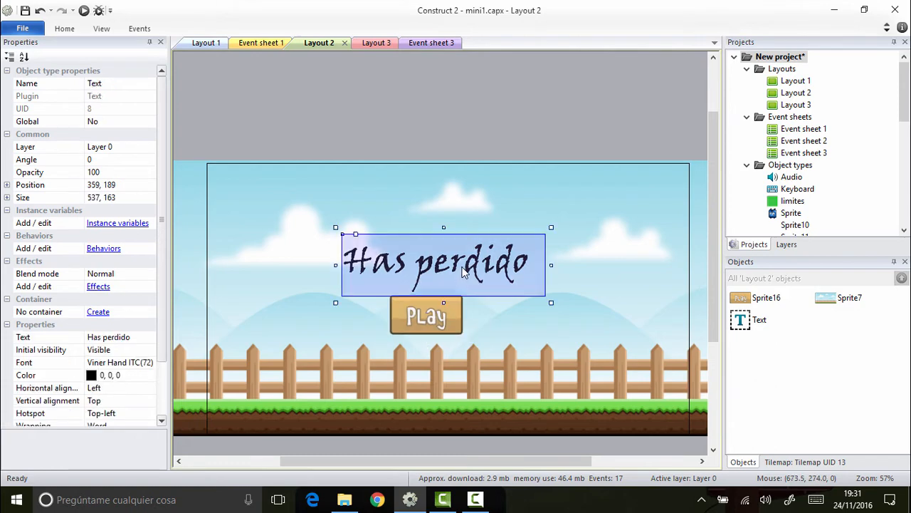
key("Up")
key("Up")
key("Up")
key("Up")
key("Up")
key("Up")
key("Up")
key("Up")
key("Up")
key("Up")
key("Up")
key("Up")
key("Up")
key("Up")
key("Up")
key("Up")
key("Up")
key("Up")
key("Up")
key("Up")
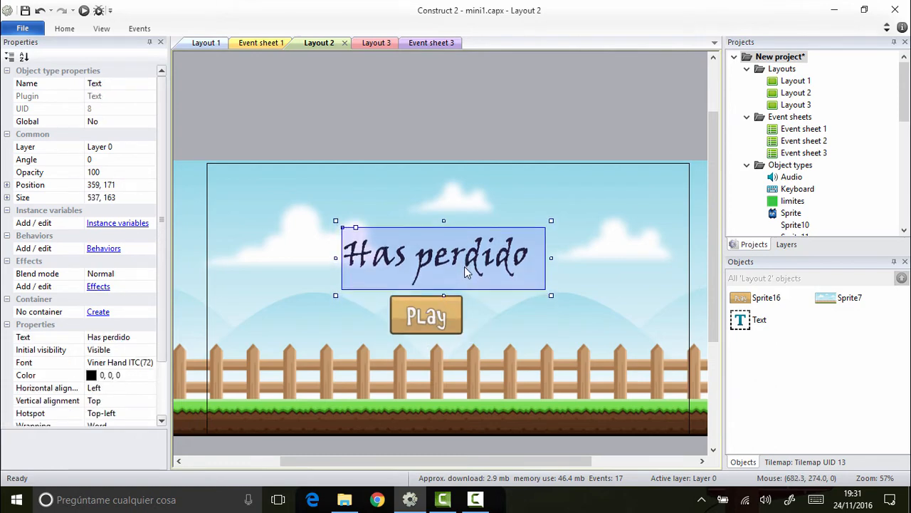
Step: Center the Play button under the "Has perdido" text at about 610, 391, and nudge it up slightly
left_click_drag(440, 313, 452, 309)
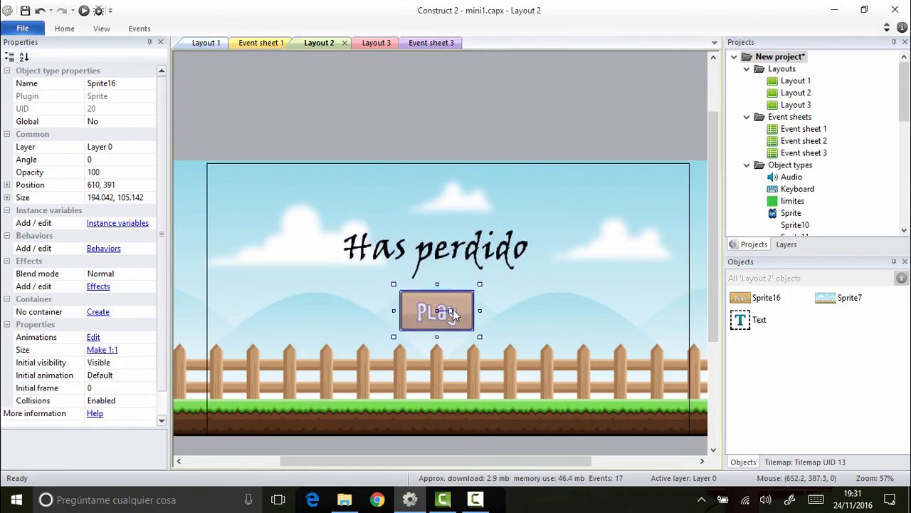
left_click(477, 140)
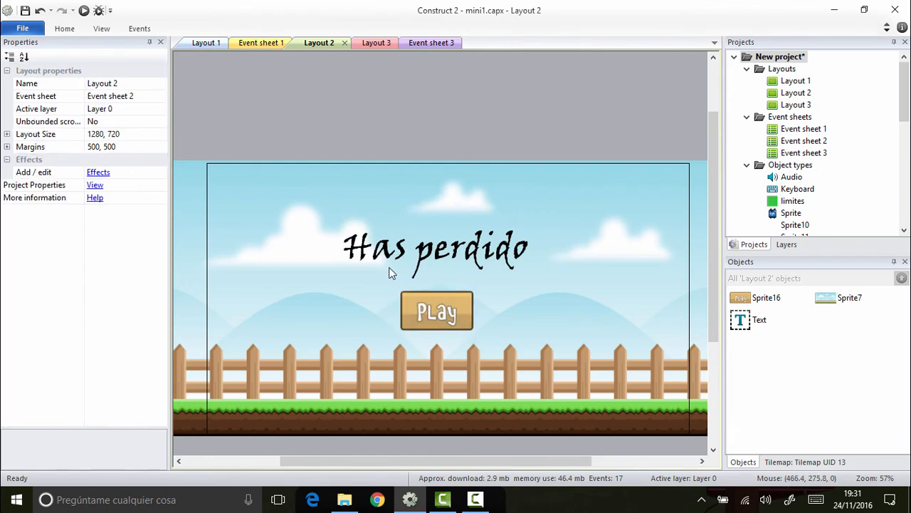
left_click(456, 312)
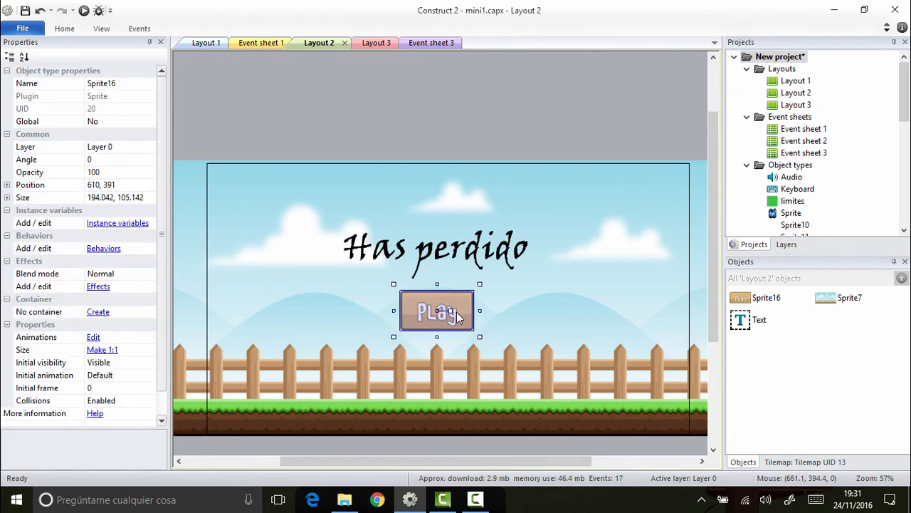
key("Up")
key("Up")
key("Up")
key("Up")
left_click(465, 136)
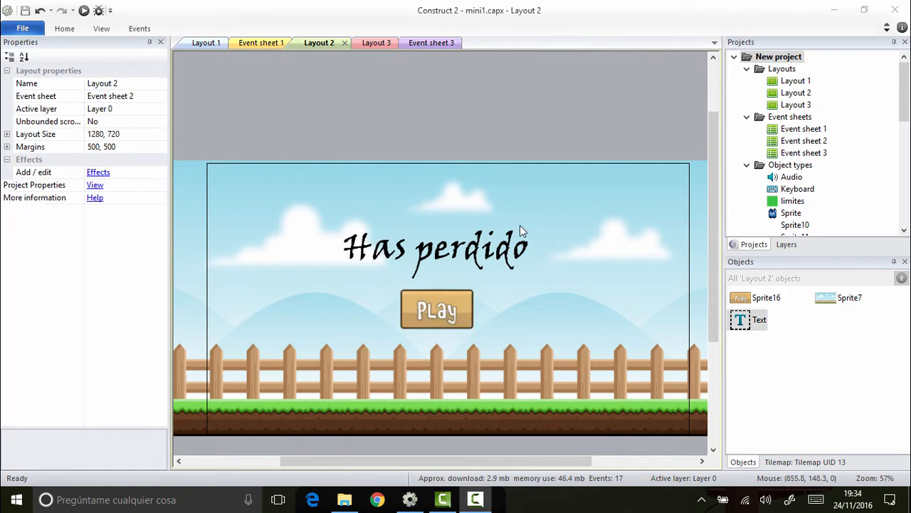
Step: Insert a text object reading 0 in Viner Hand ITC 36 into Layout 2, centered above "Has perdido"
right_click(522, 210)
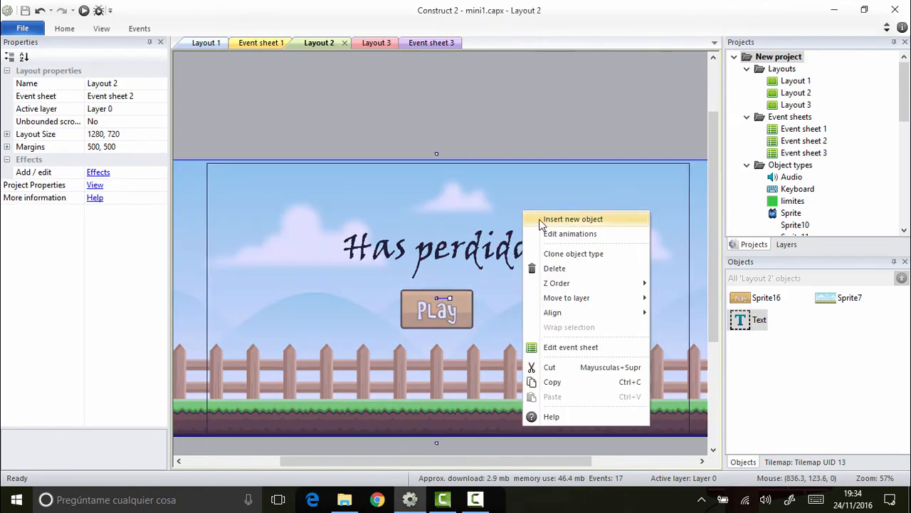
left_click(534, 217)
scroll(425, 253, "down", 3)
scroll(425, 252, "down", 2)
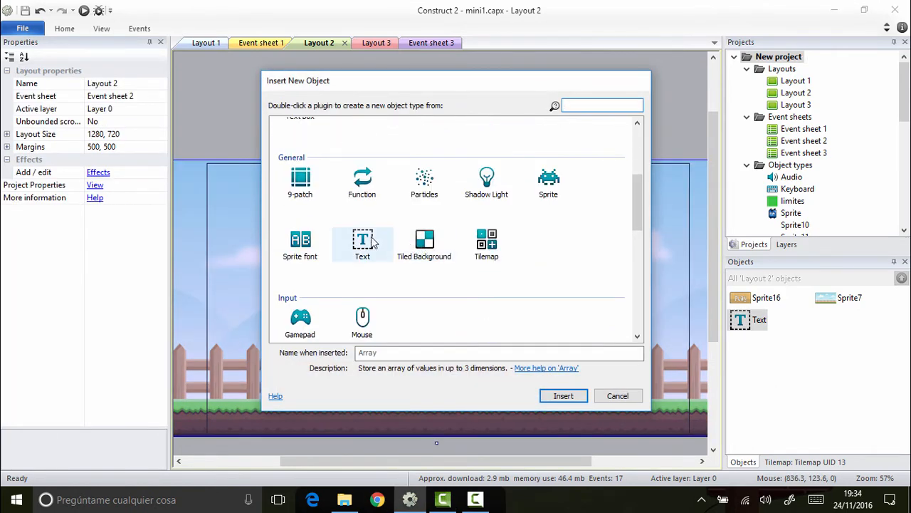
double_click(359, 246)
left_click(407, 232)
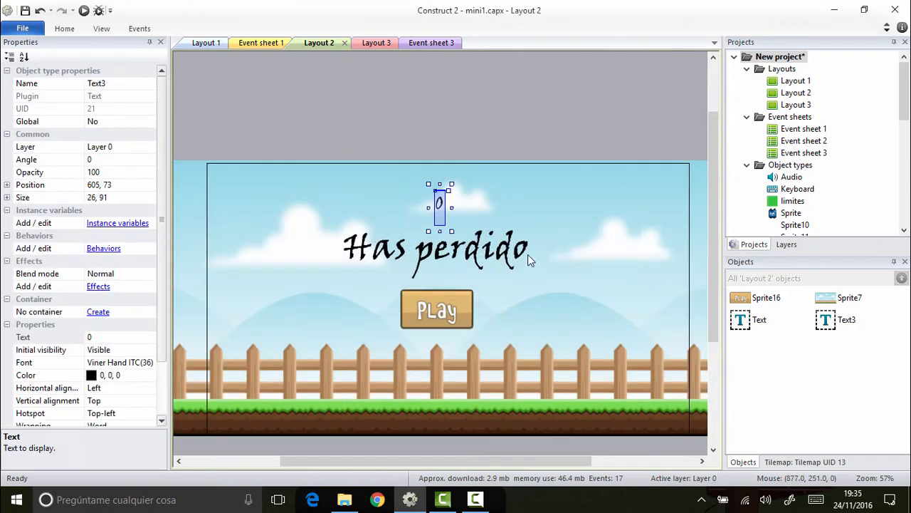
mouse_move(451, 232)
left_mouse_down()
mouse_move(489, 230)
mouse_move(463, 223)
left_mouse_up()
left_click(457, 132)
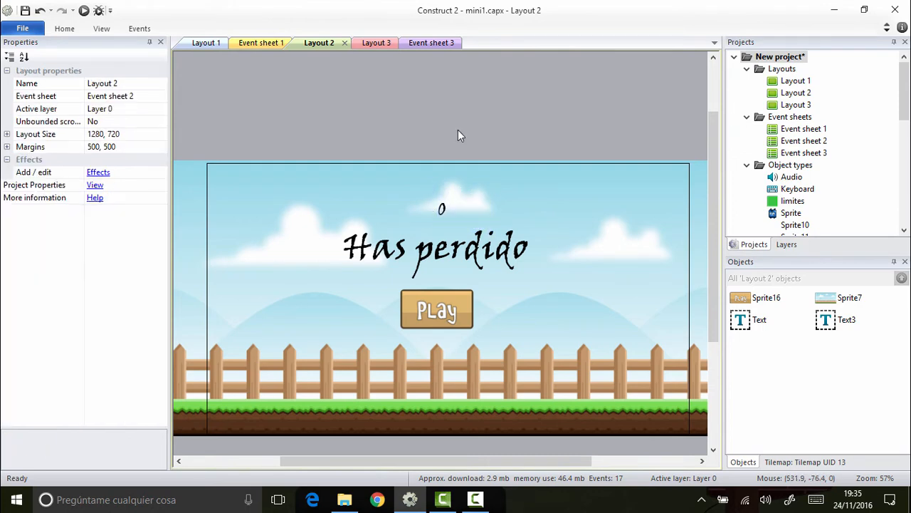
Step: Add a System "On start of layout" event to the empty Event sheet 2
double_click(819, 141)
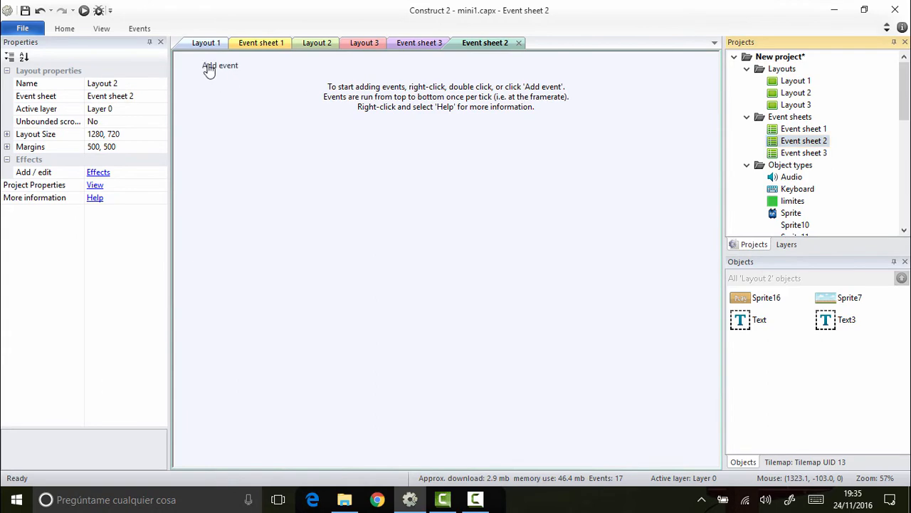
left_click(214, 64)
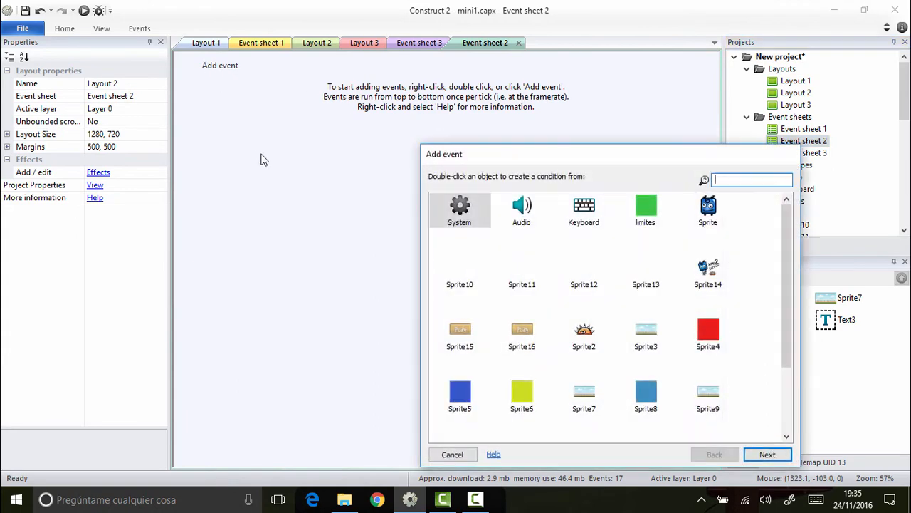
double_click(476, 212)
scroll(548, 334, "down", 10)
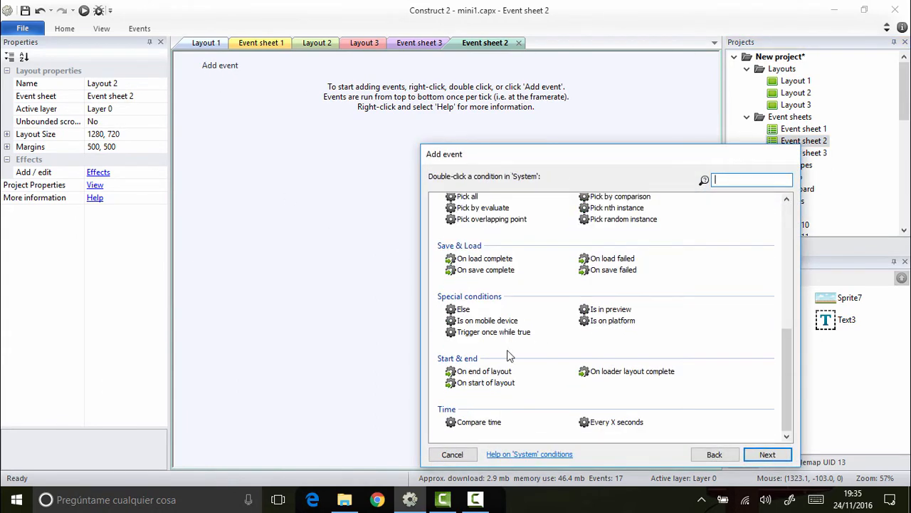
double_click(486, 384)
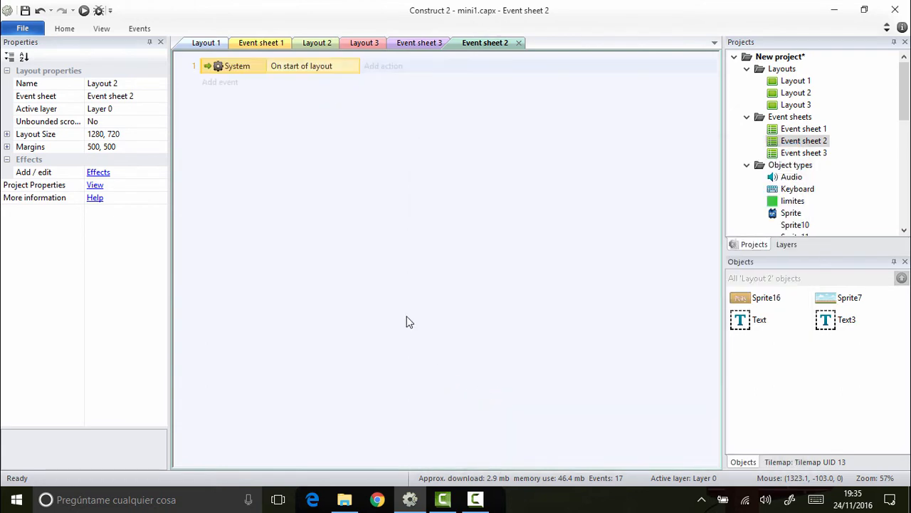
Step: Give the start-of-layout event an action that sets Text3's text to the saltos variable
left_click(392, 75)
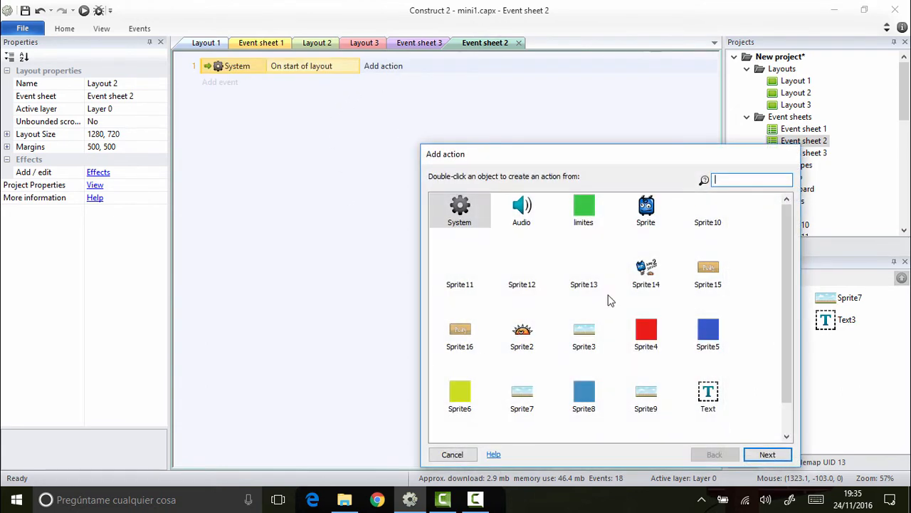
scroll(676, 339, "down", 1)
double_click(522, 420)
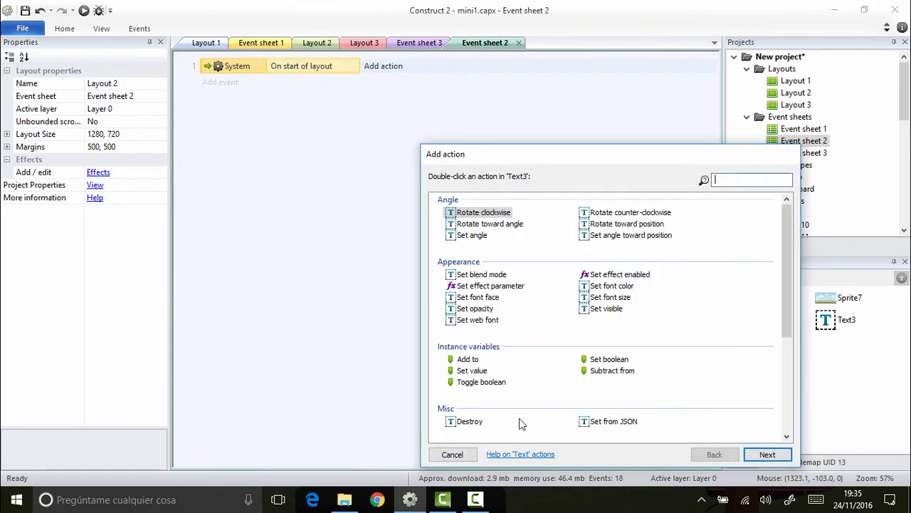
scroll(519, 384, "down", 3)
double_click(603, 393)
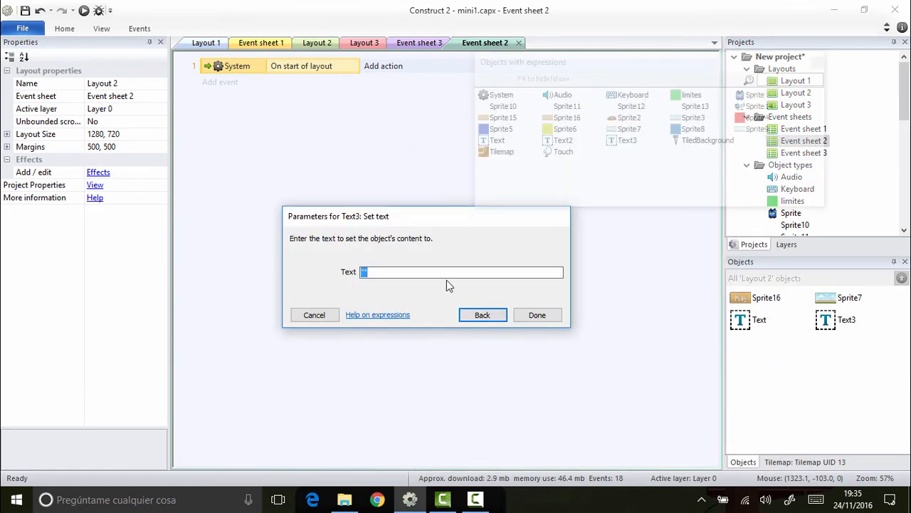
type("salto")
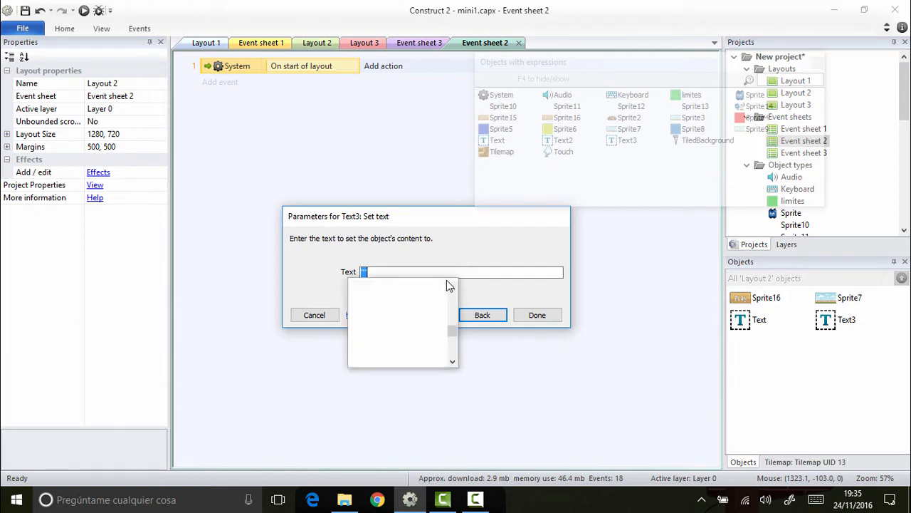
type("s")
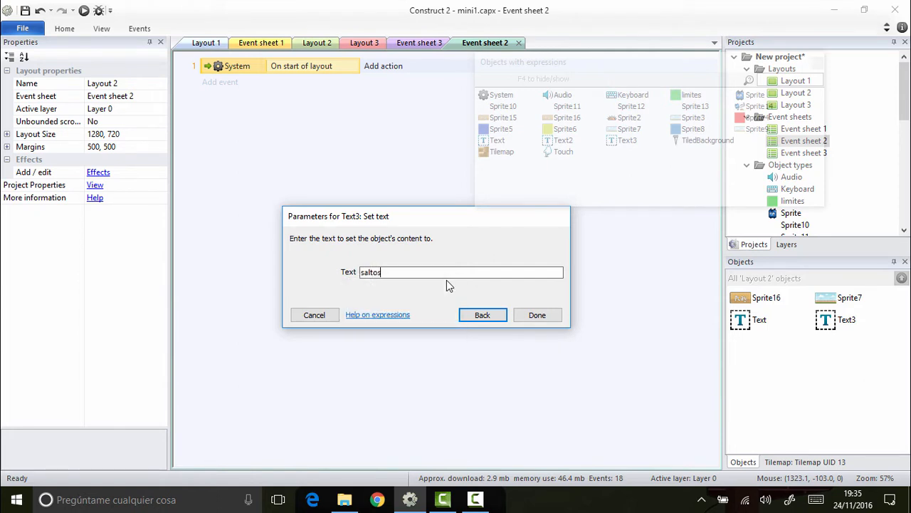
left_click(539, 316)
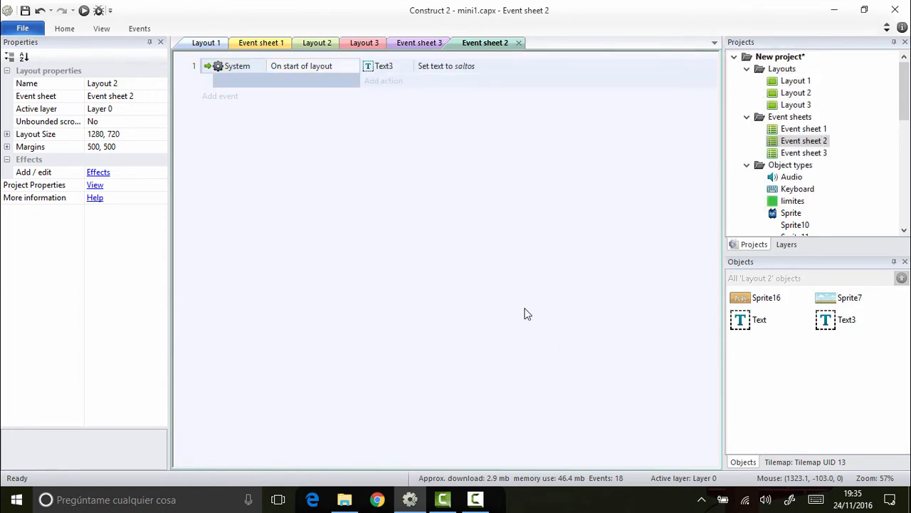
Step: Identify Layout 2's Play button sprite and add a Touch "On touched object" event for Sprite16 to Event sheet 2
left_click(419, 44)
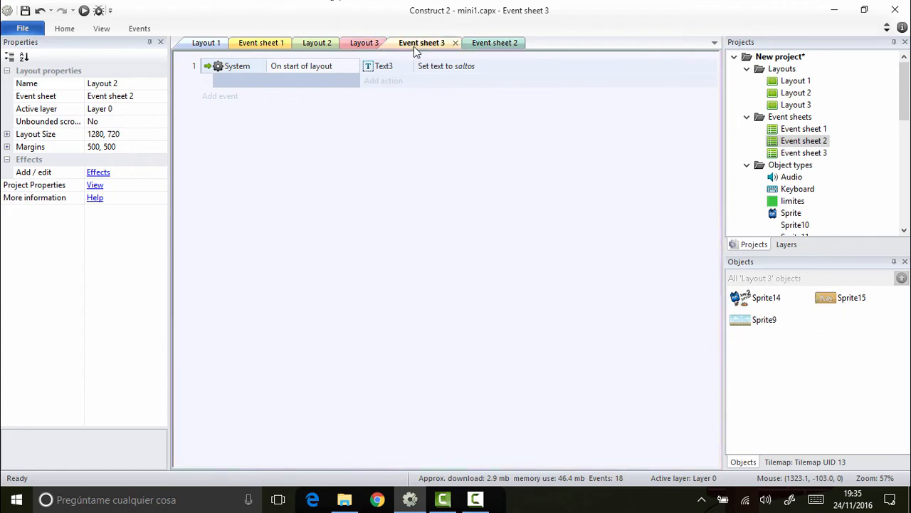
left_click(376, 44)
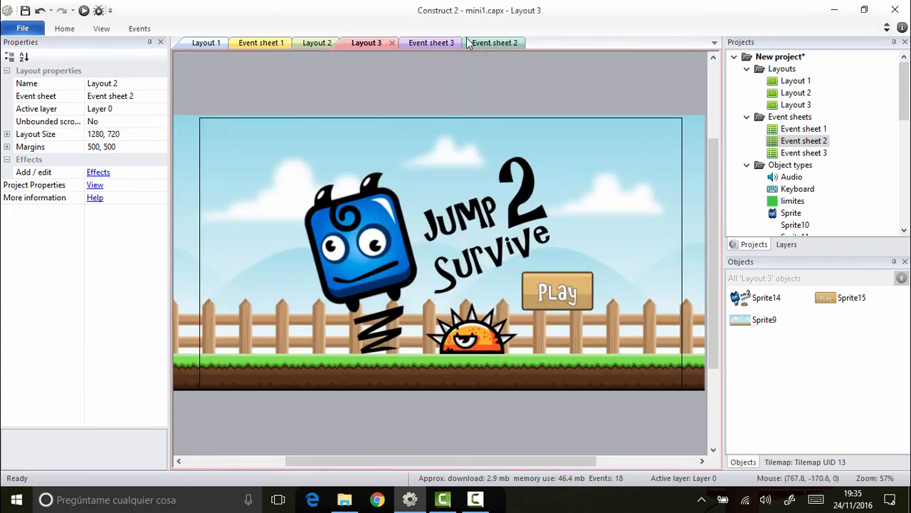
left_click(311, 46)
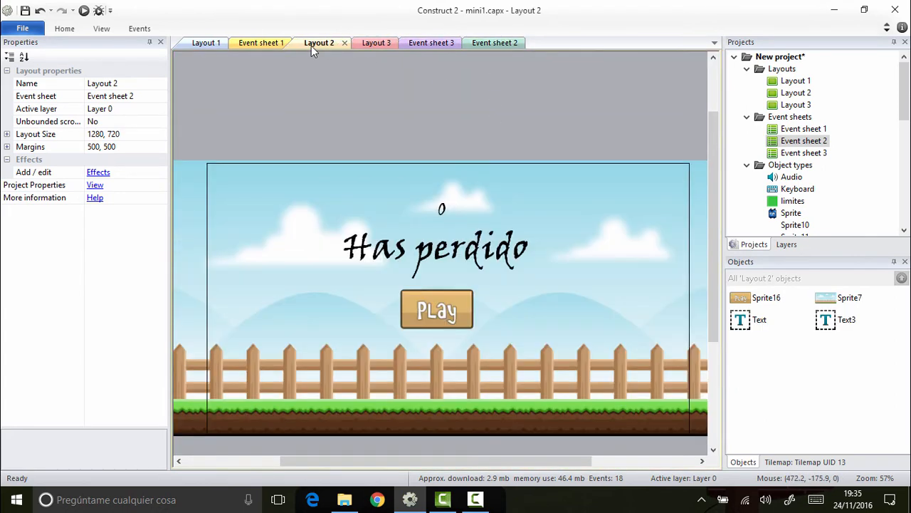
left_click(448, 317)
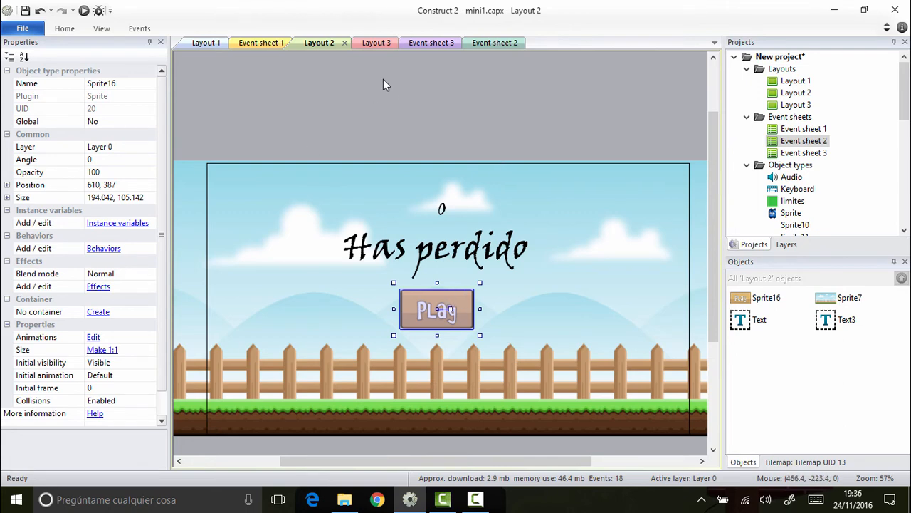
left_click(396, 101)
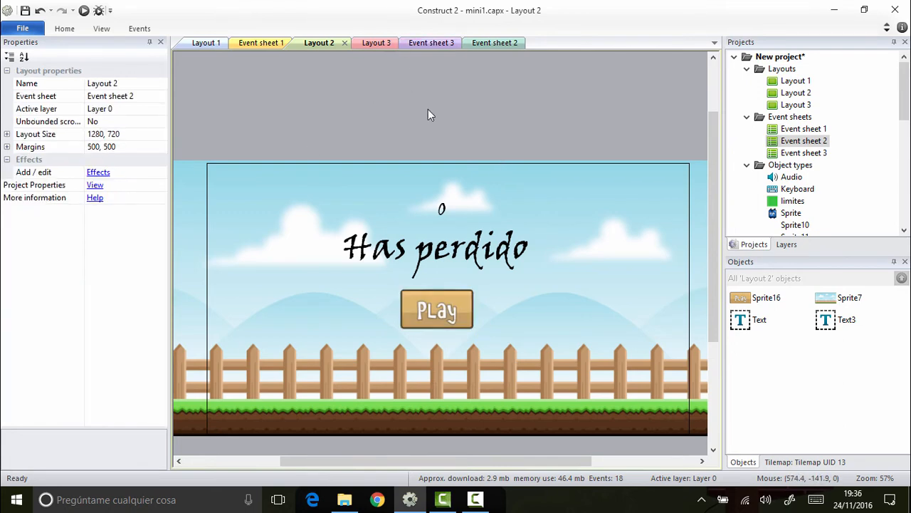
left_click(500, 44)
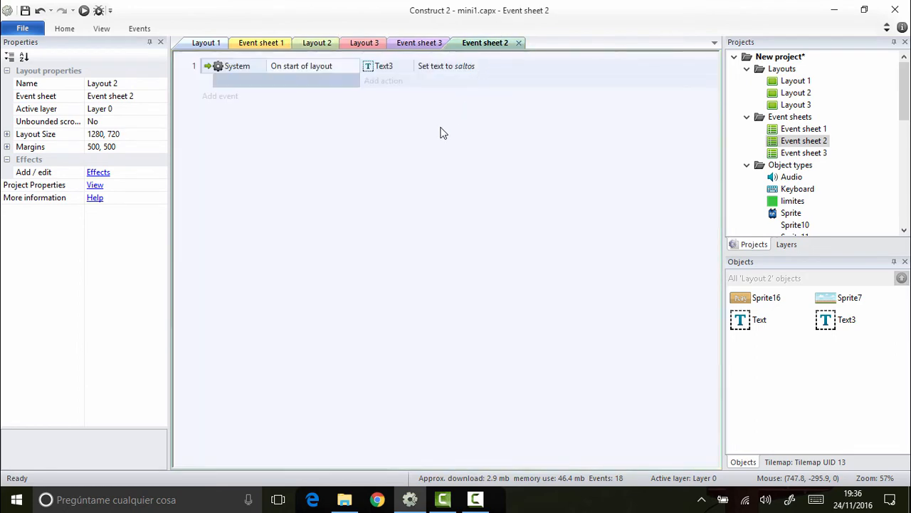
left_click(240, 100)
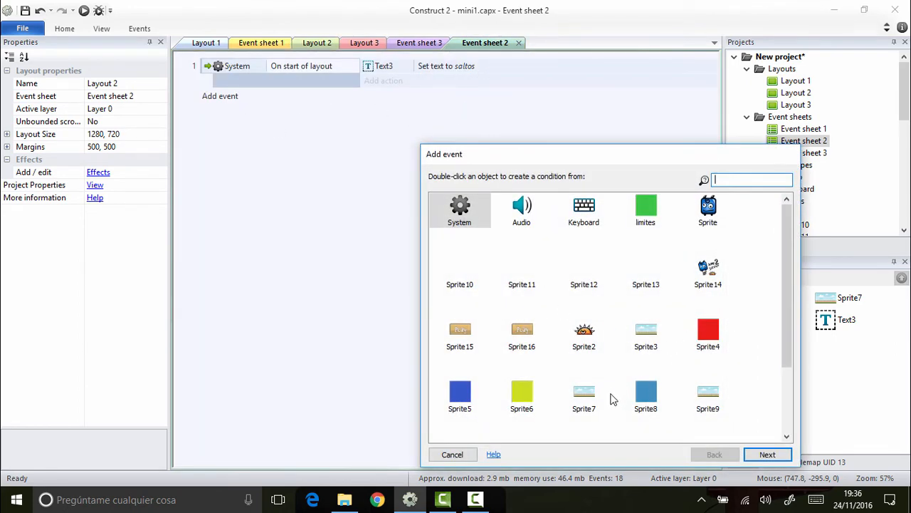
scroll(611, 401, "down", 3)
double_click(460, 426)
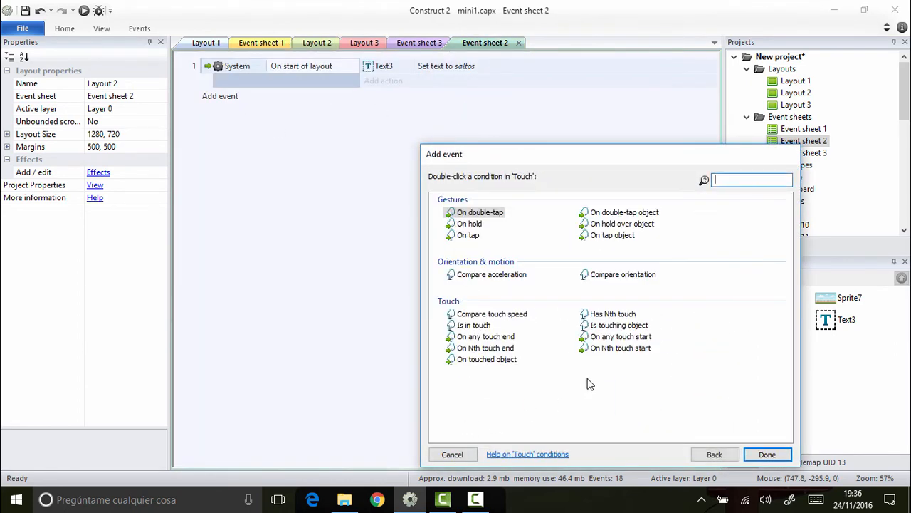
double_click(490, 360)
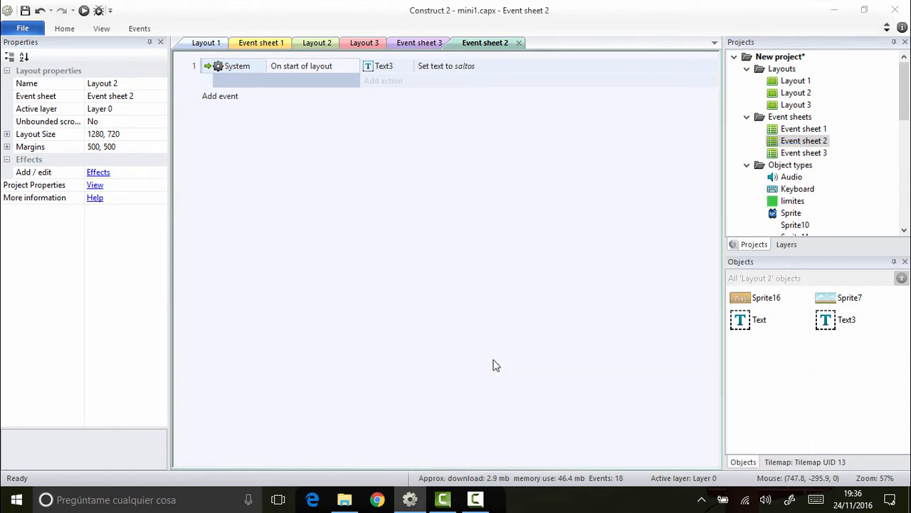
left_click(508, 275)
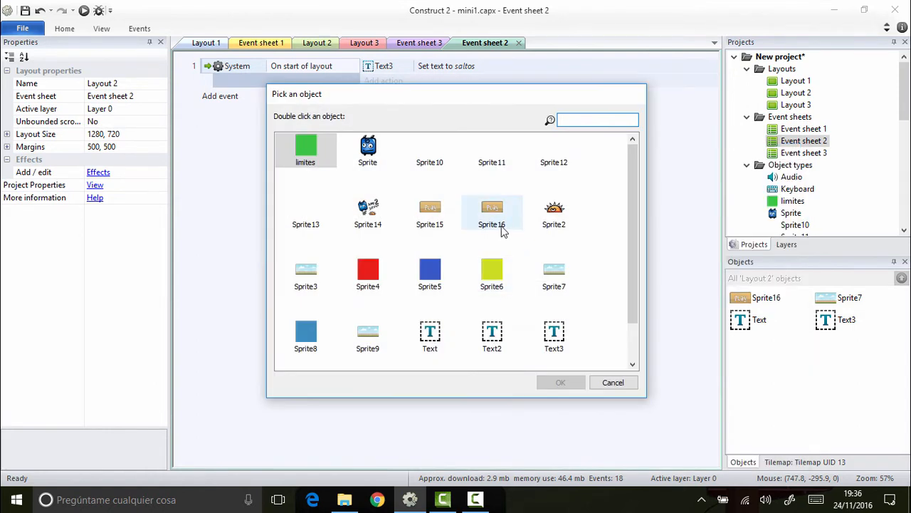
double_click(498, 217)
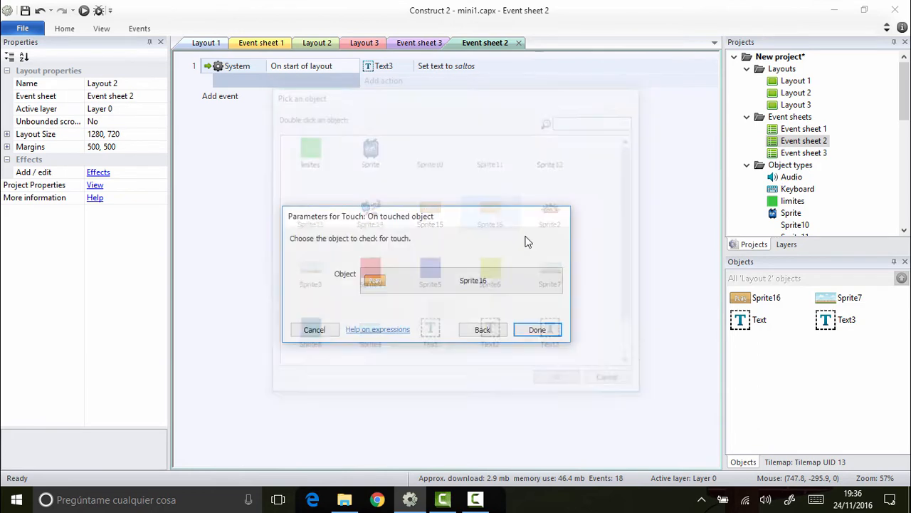
left_click(536, 327)
Step: Add a System "Go to layout" action targeting Layout 1 to the Sprite16 touch event
key("a")
double_click(466, 217)
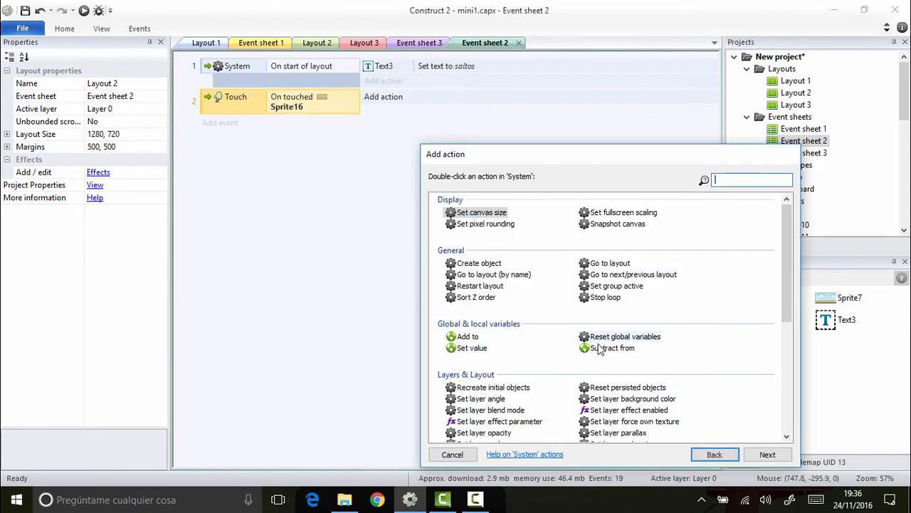
scroll(584, 306, "down", 10)
scroll(584, 306, "up", 3)
scroll(583, 307, "down", 3)
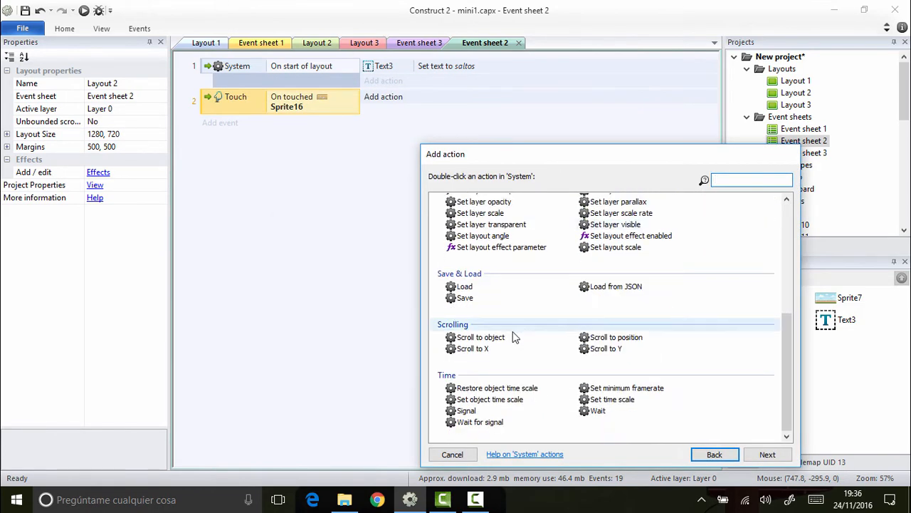
scroll(502, 292, "up", 10)
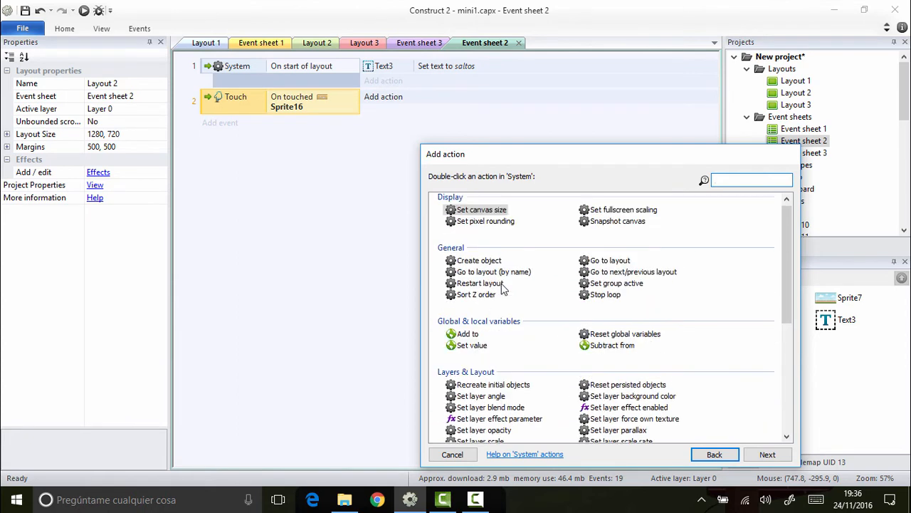
double_click(610, 261)
left_click(434, 275)
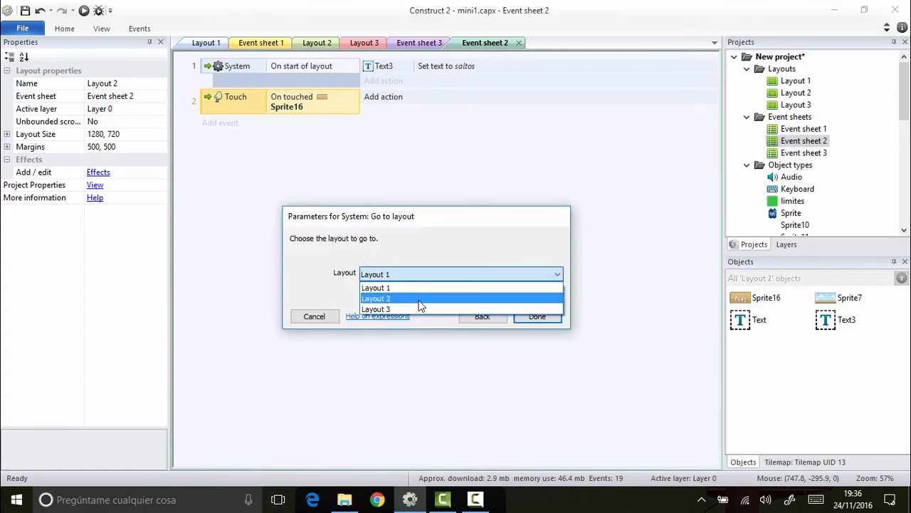
left_click(420, 302)
left_click(427, 276)
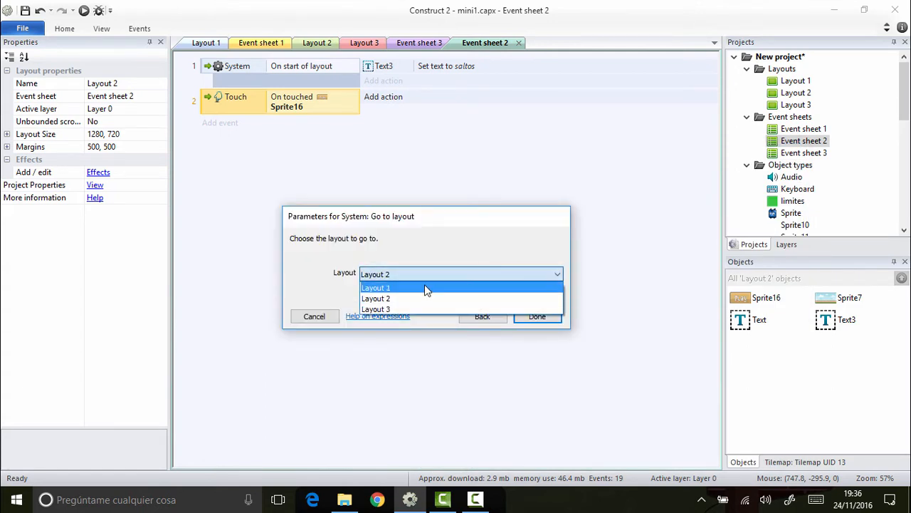
left_click(425, 287)
left_click(538, 316)
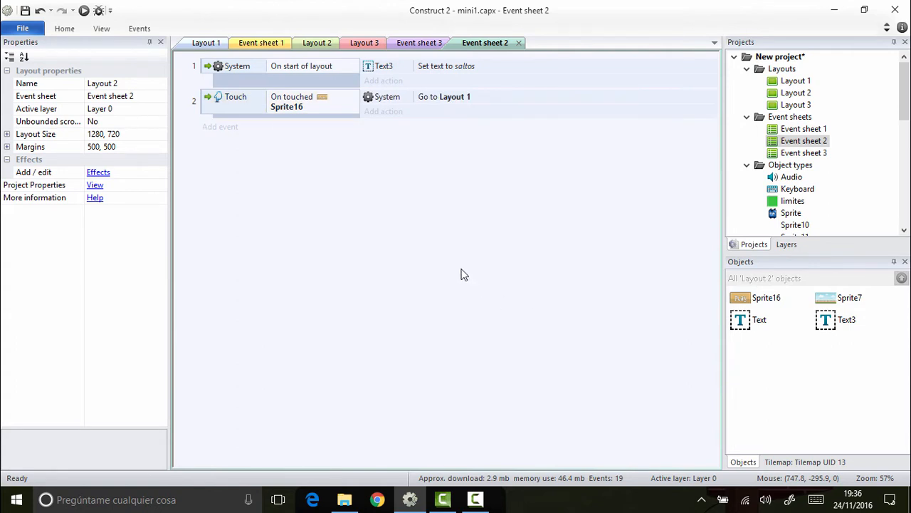
Step: Preview the game from Layout 3 and start a round with the title screen's Play button
left_click(364, 42)
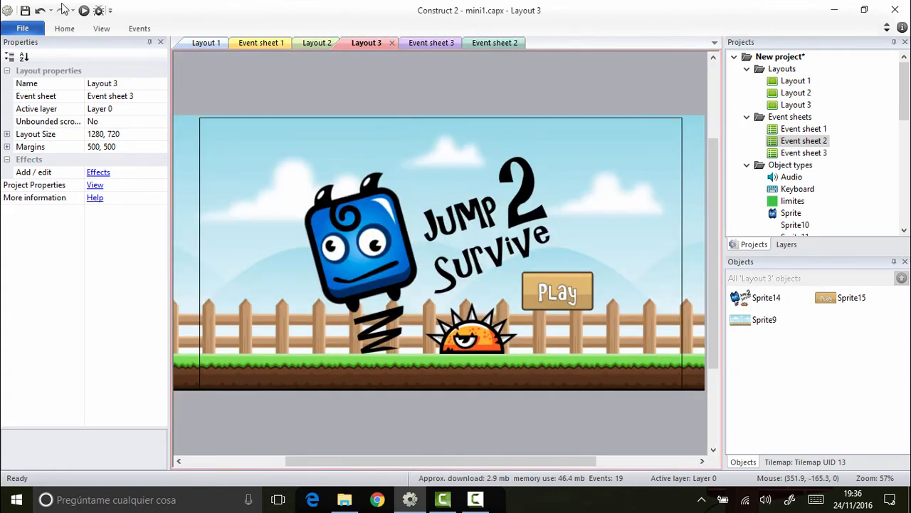
left_click(82, 10)
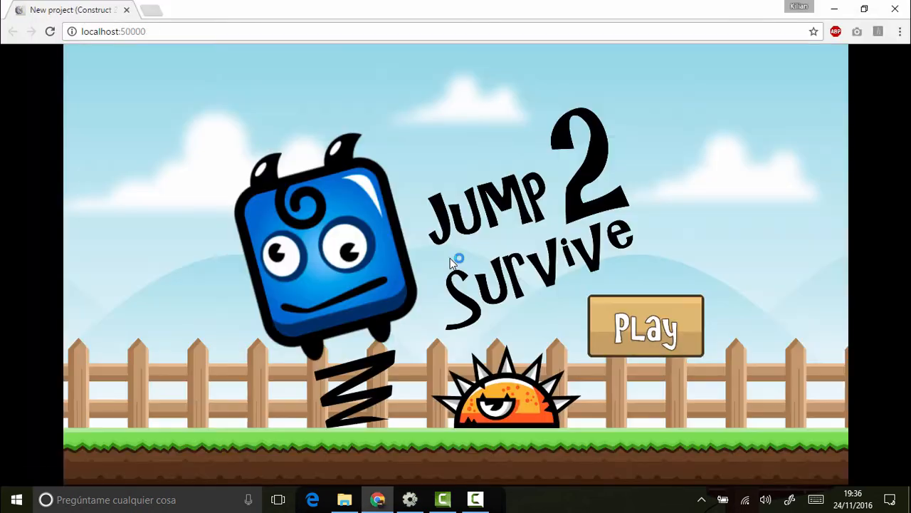
left_click(617, 335)
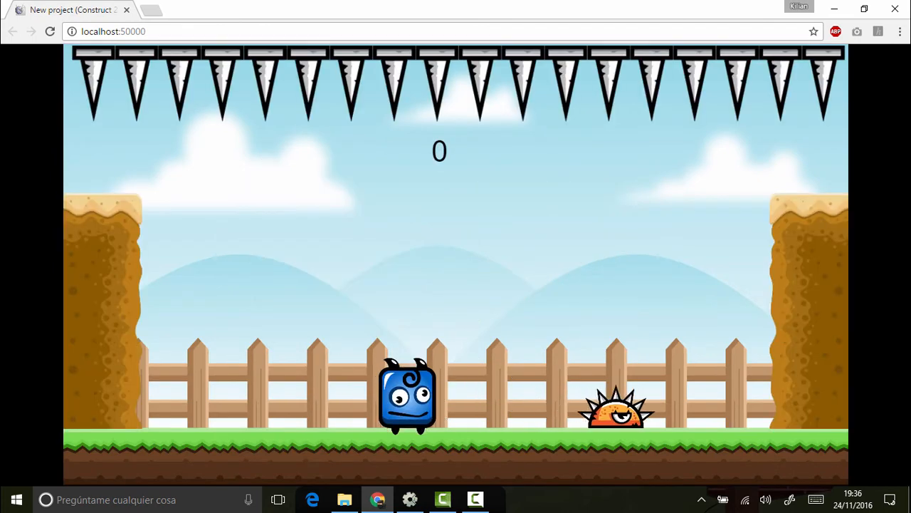
Step: Playtest the level by moving the blue character sideways and jumping over the spiked enemy
key("Right")
key("Up")
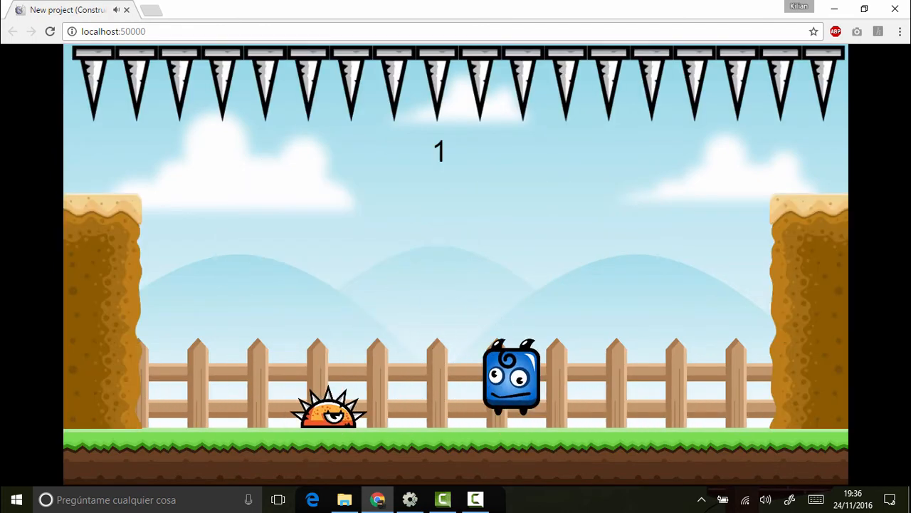
key("Left")
key("Right")
key("Up")
key("Left")
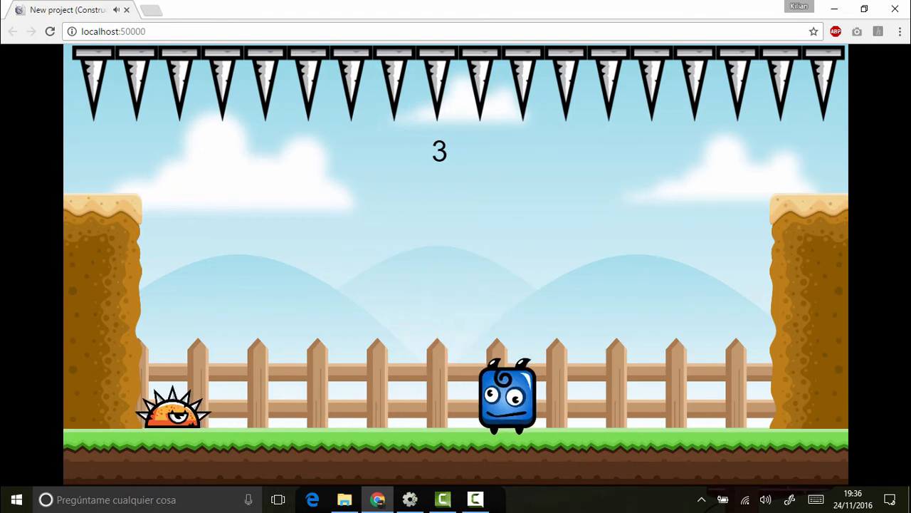
key("Up")
key("Right")
key("Up")
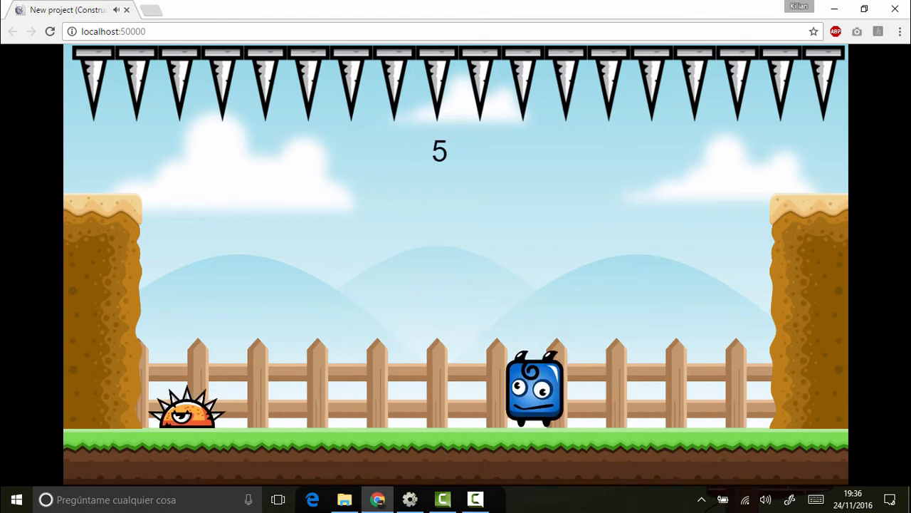
key("Left")
key("Up")
key("Right")
key("Up")
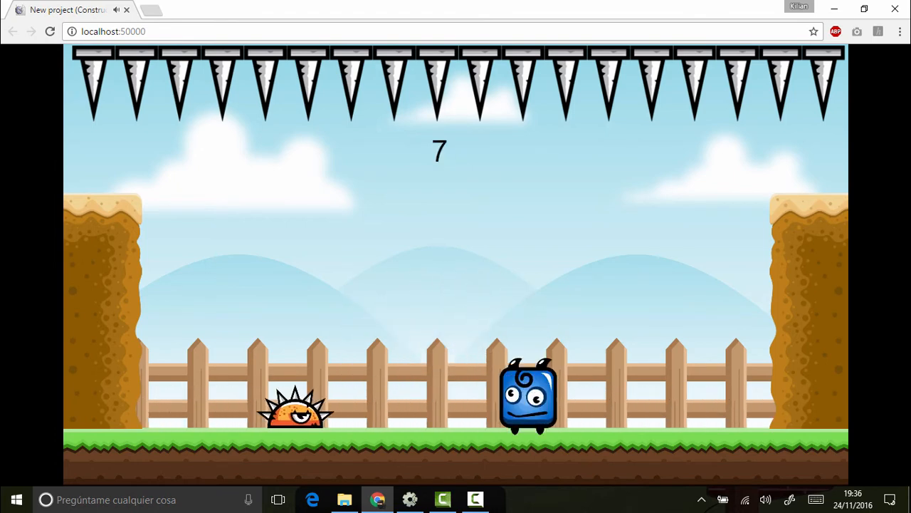
key("Left")
key("Up")
key("Up")
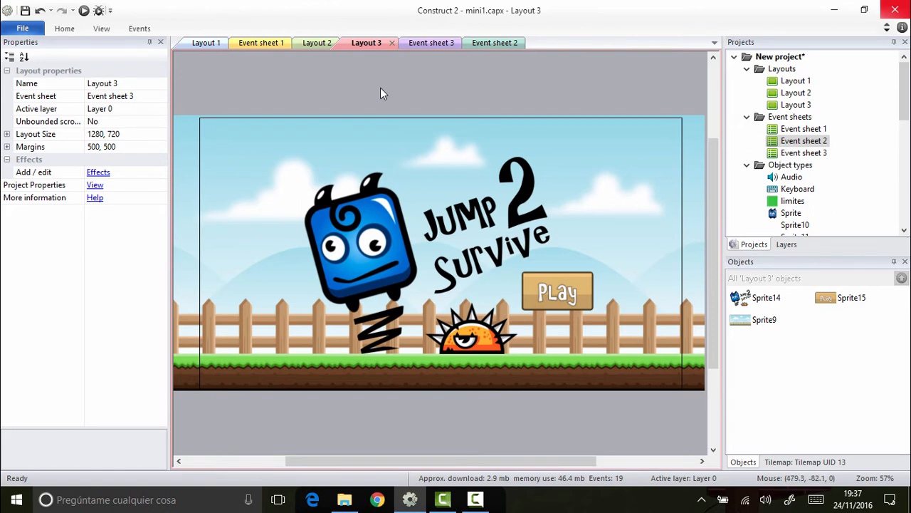
Step: Switch to Layout 2 and open its Event sheet 2
left_click(313, 44)
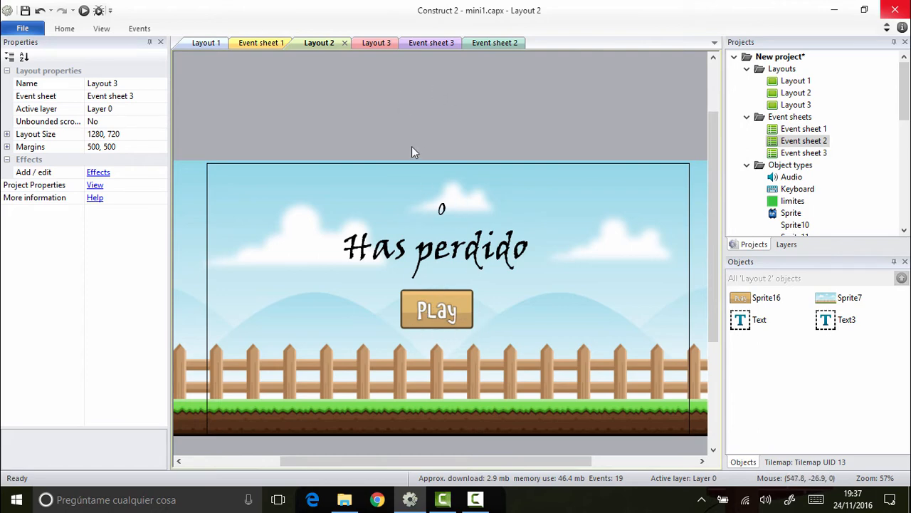
left_click(491, 43)
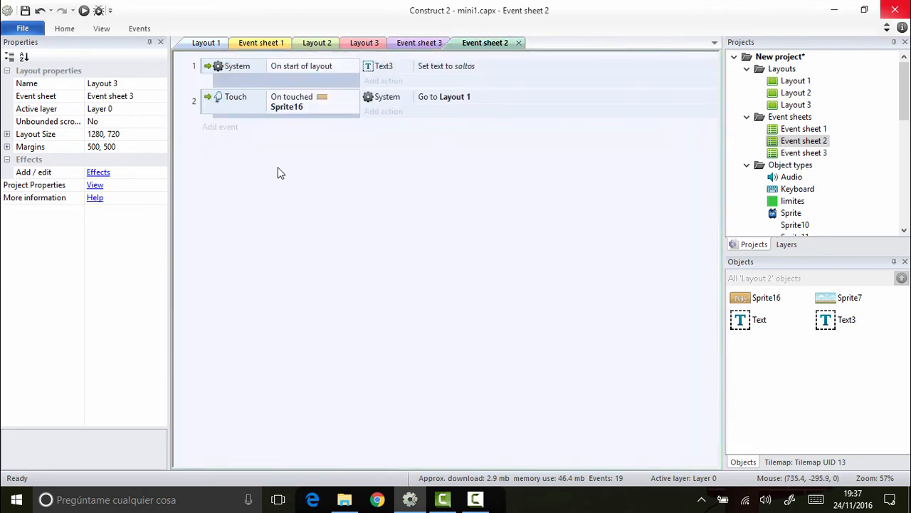
left_click(233, 129)
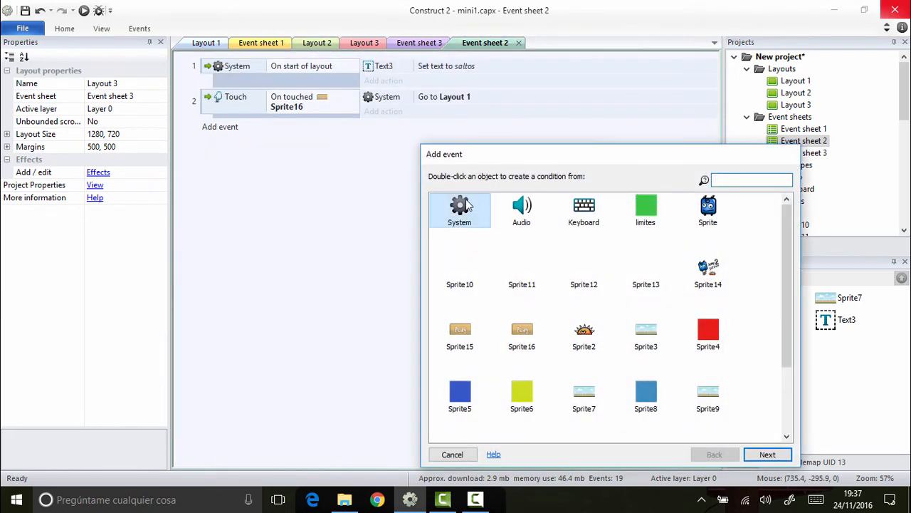
double_click(463, 207)
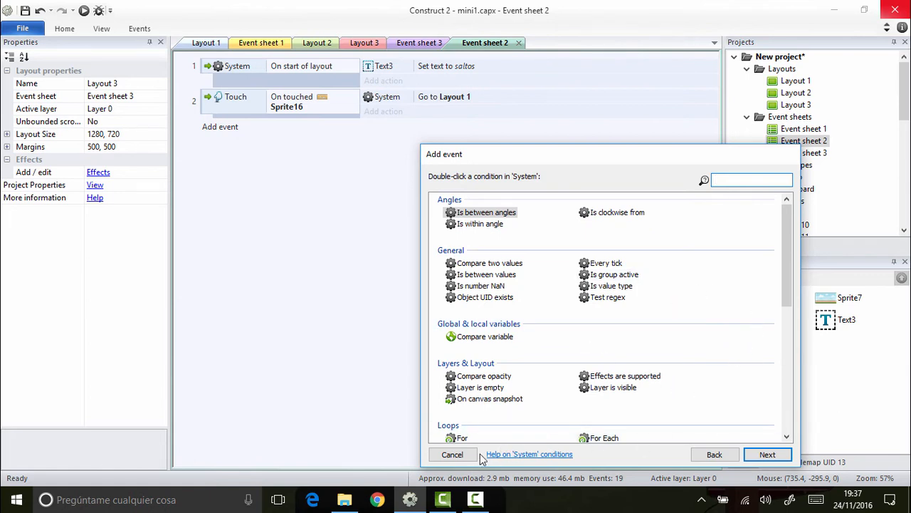
left_click(453, 454)
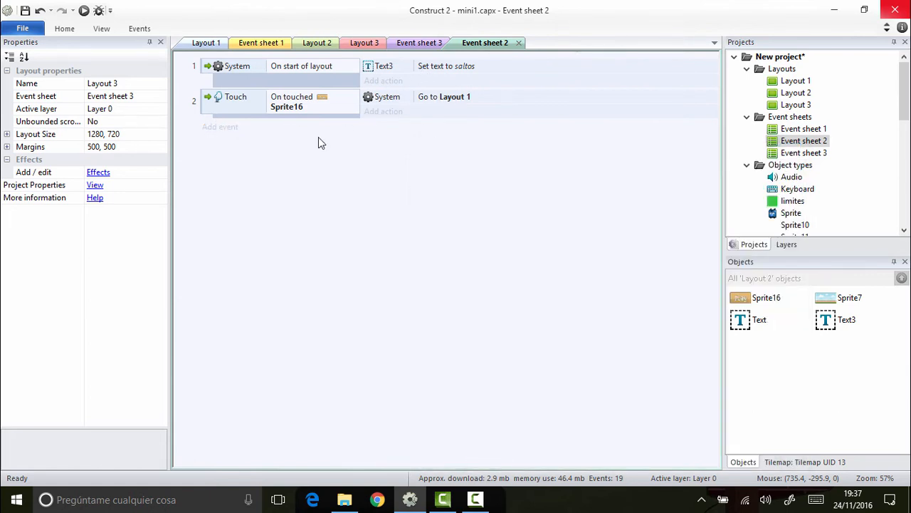
Step: Add a System "Reset global variables" action to the Sprite16 touch event in Event sheet 2
left_click(397, 120)
left_click(468, 225)
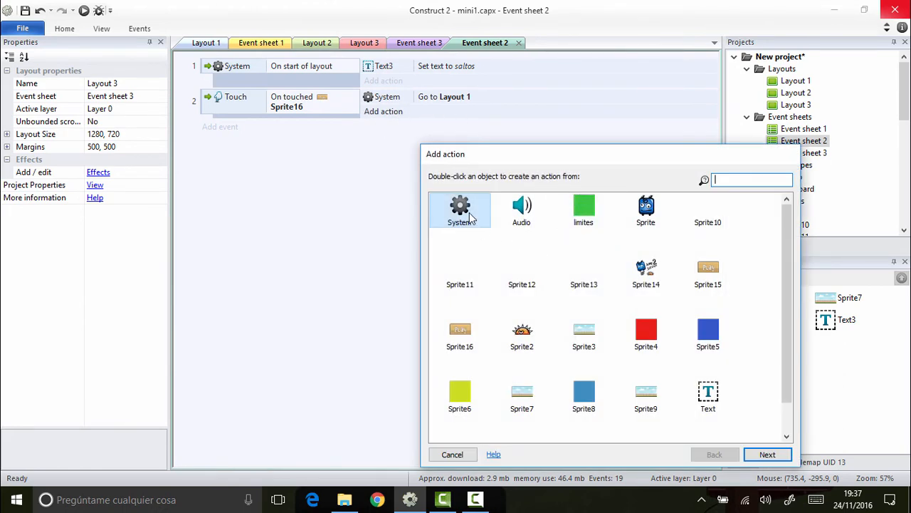
double_click(470, 220)
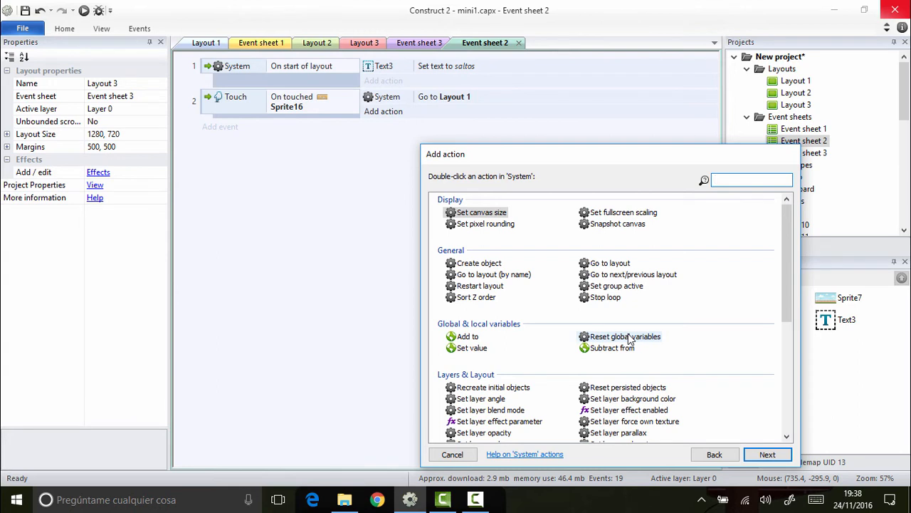
double_click(627, 336)
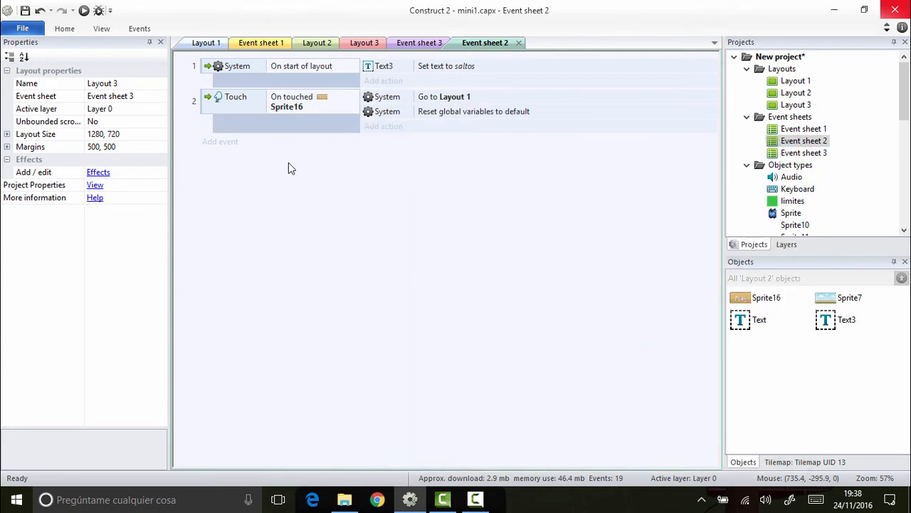
Step: Move the "Reset global variables to default" action above "Go to Layout 1" in the Sprite16 touch event
left_click(490, 110)
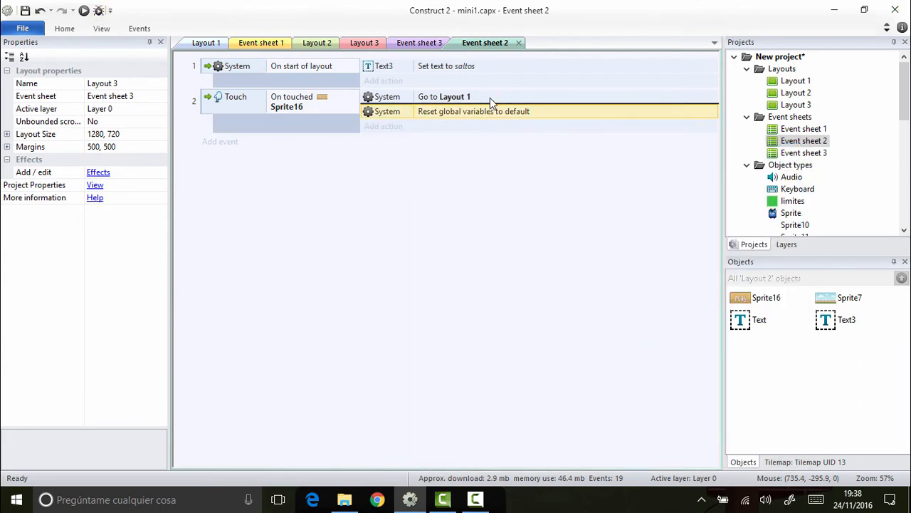
left_click_drag(489, 98, 492, 97)
left_click(488, 166)
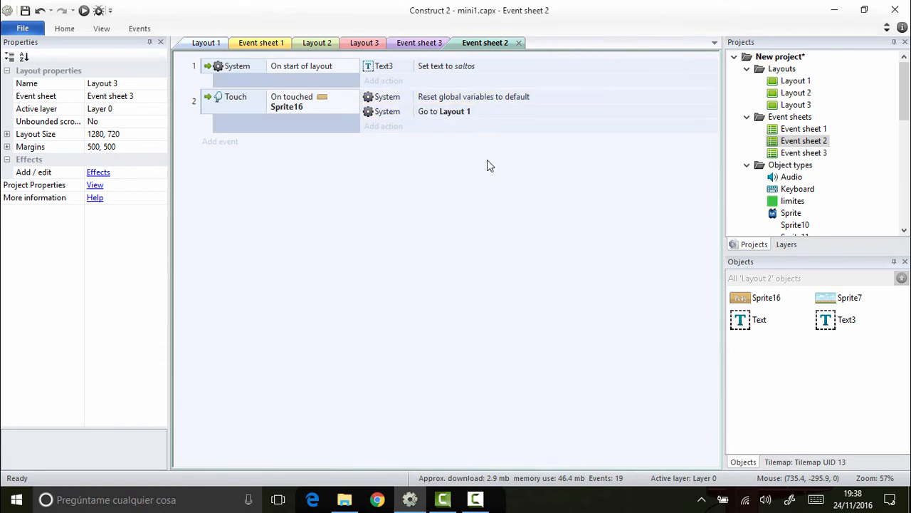
Step: Preview the game from the game-over screen, start a round with its Play button and jump over the spiked enemy until losing
left_click(83, 11)
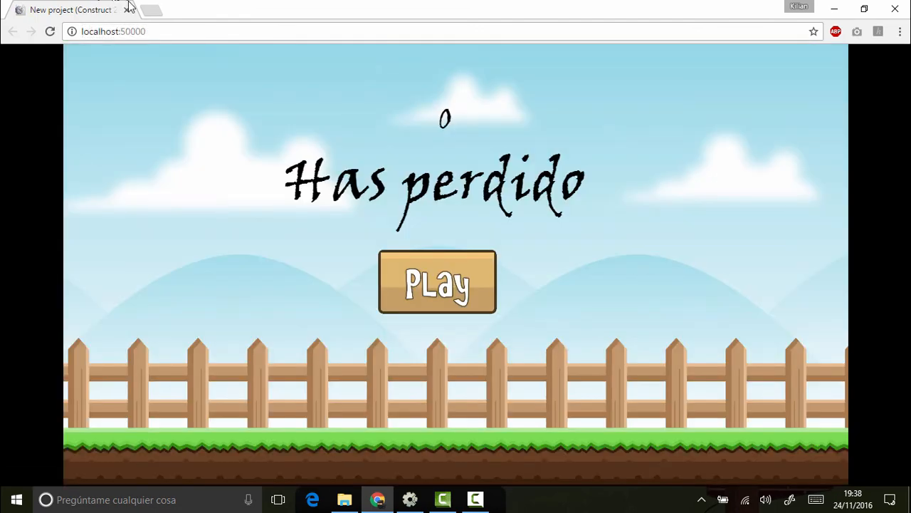
left_click(475, 273)
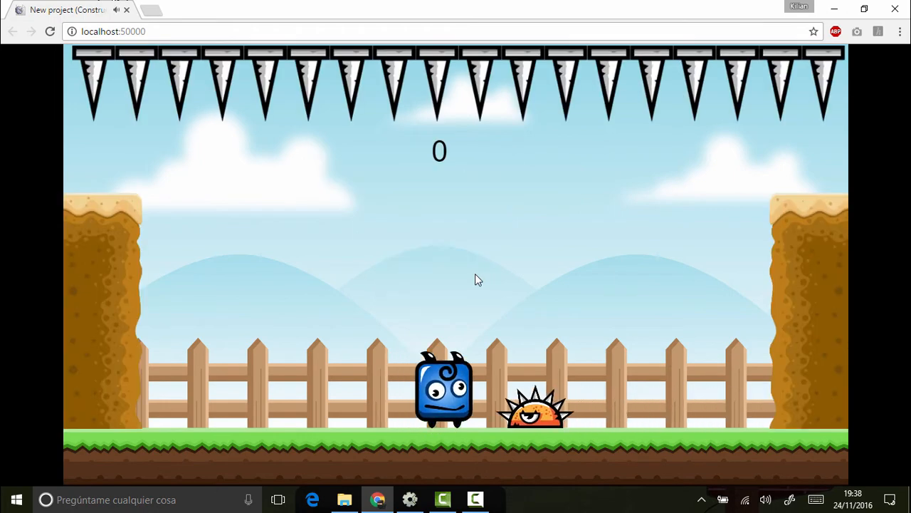
left_click(475, 274)
left_click(475, 274)
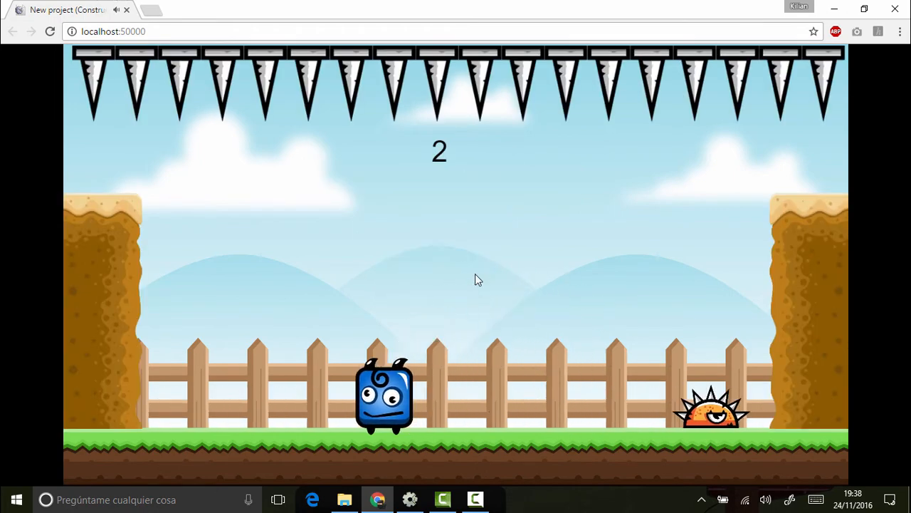
left_click(475, 273)
left_click(475, 280)
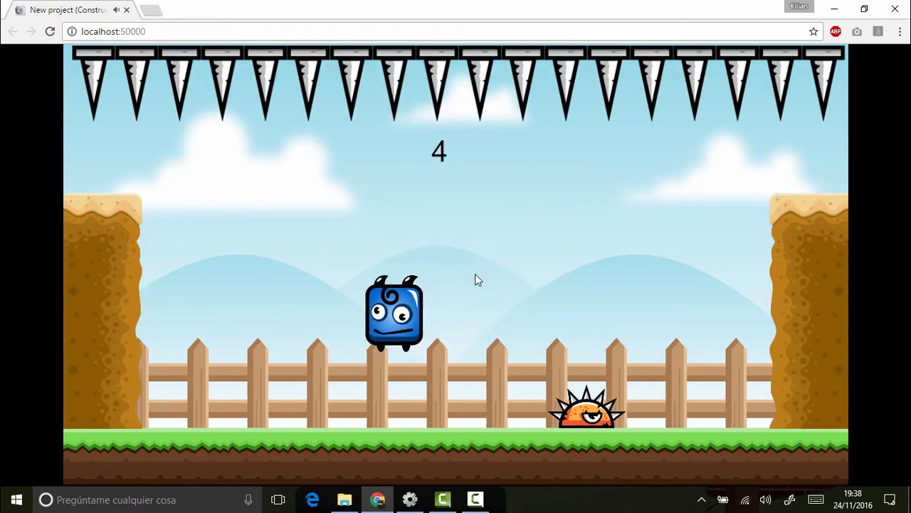
left_click(476, 275)
left_click(476, 275)
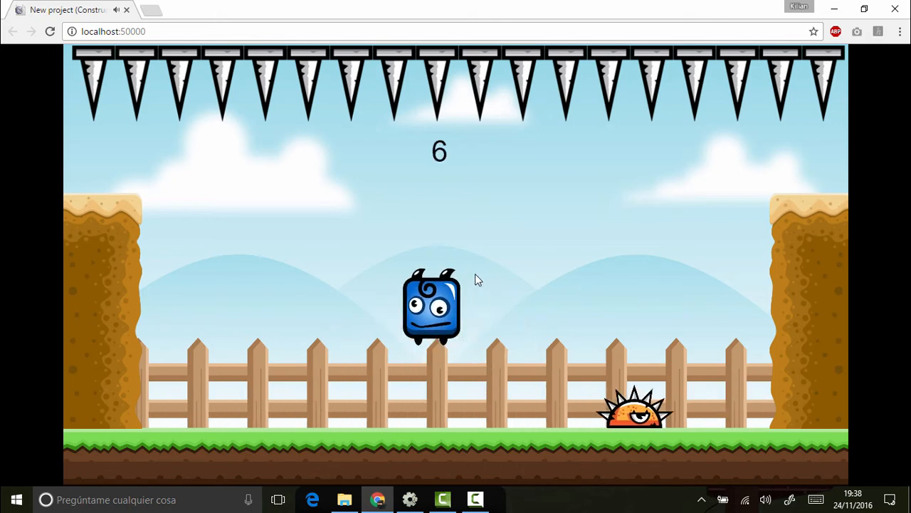
left_click(475, 280)
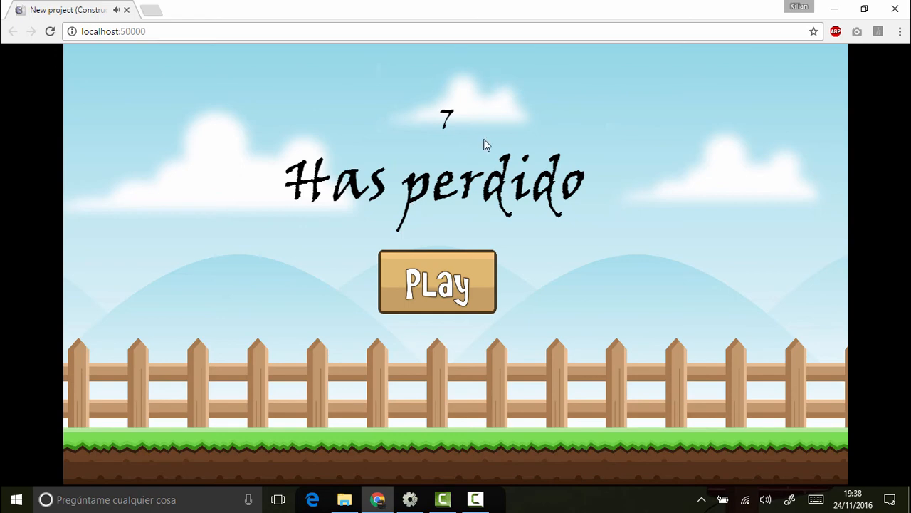
Step: Replay from the game-over screen to test the jump counter's reset, play another round until losing, and close the preview
left_click(462, 281)
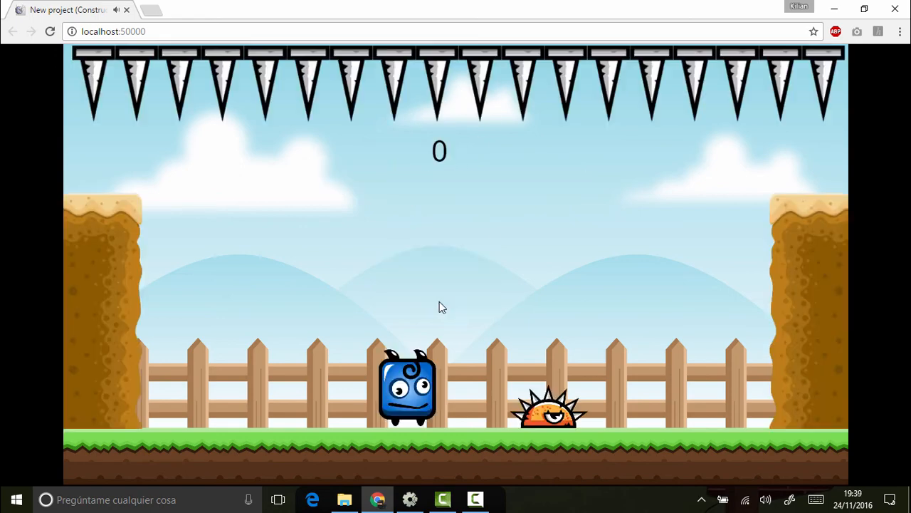
left_click(719, 257)
left_click(719, 257)
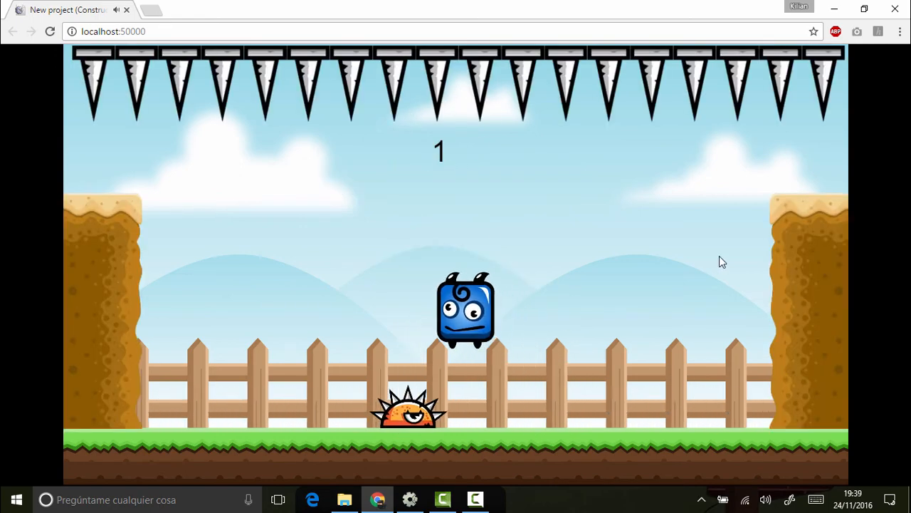
left_click(719, 257)
key("Left")
key("Up")
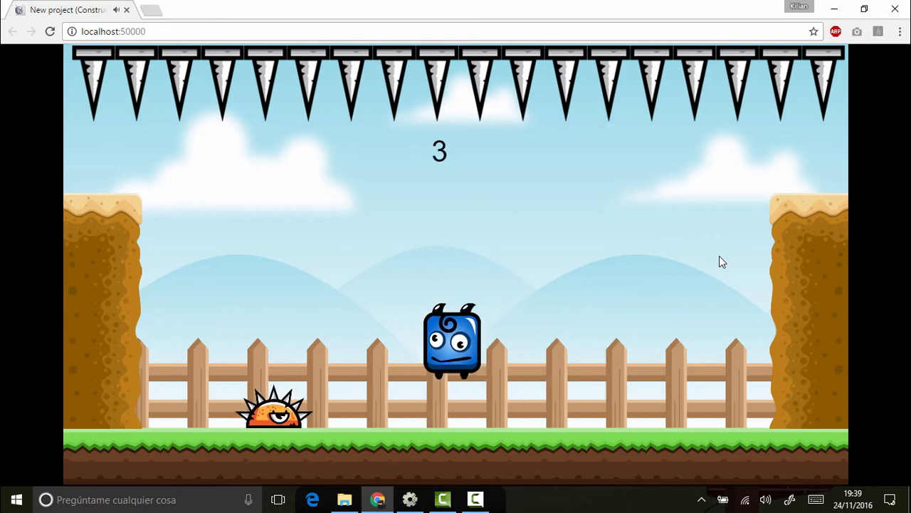
left_click(719, 257)
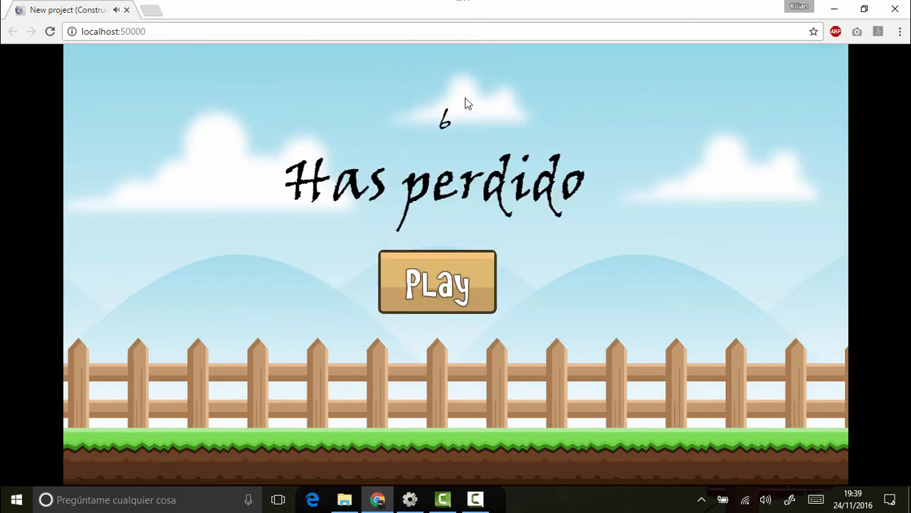
left_click(451, 283)
left_click(895, 9)
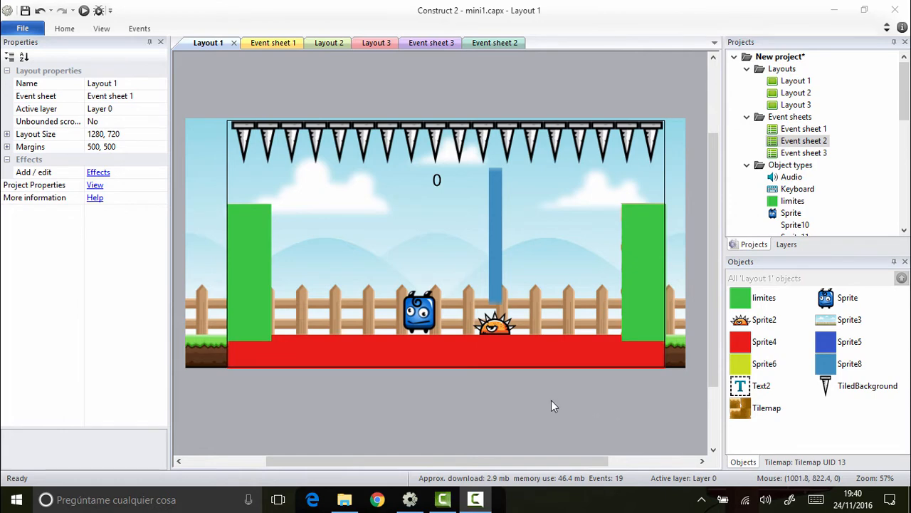
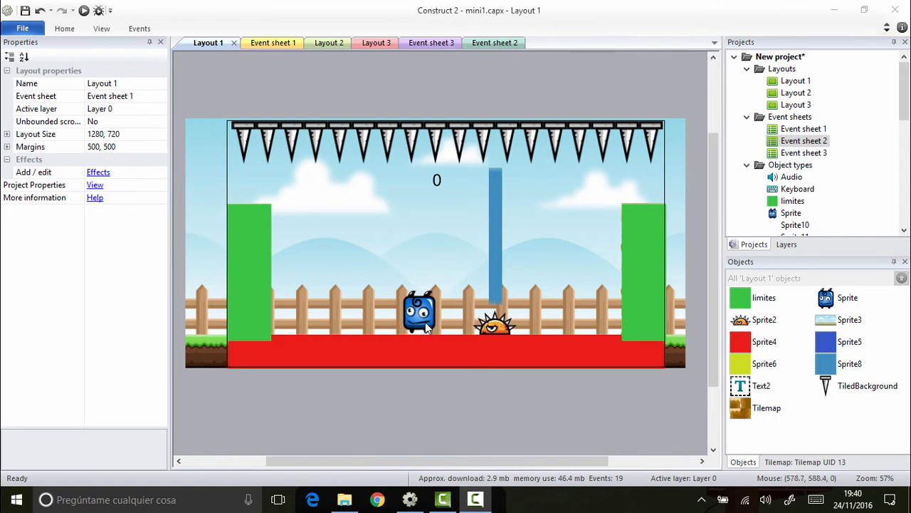
Step: Import pj_2.png as a second frame of the blue character Sprite's Default animation
left_click(425, 326)
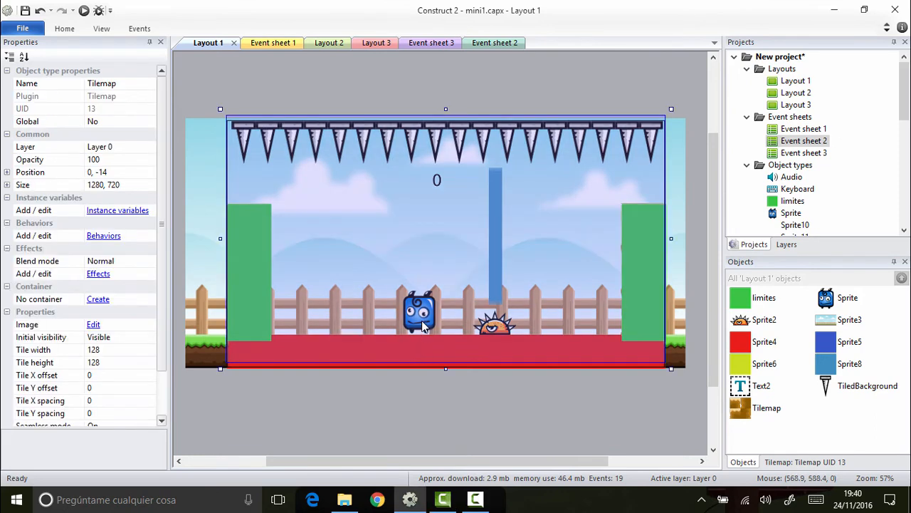
double_click(825, 299)
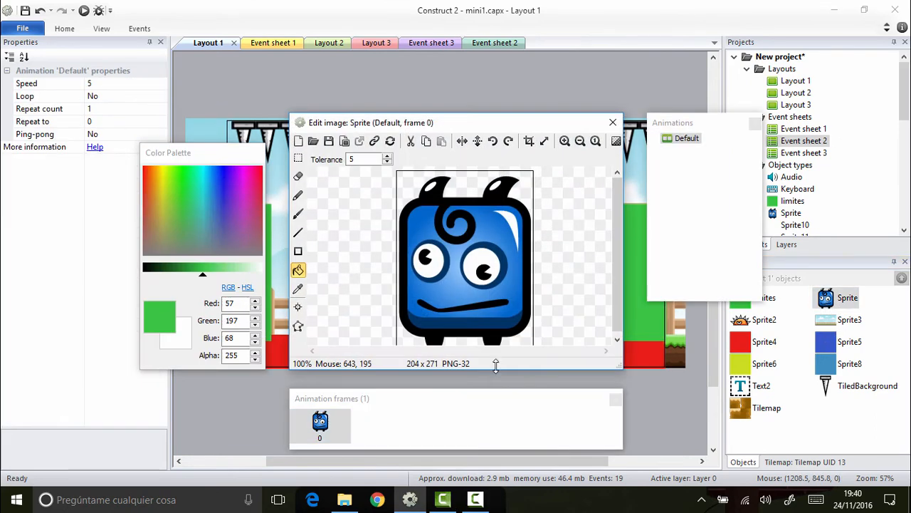
left_click(419, 408)
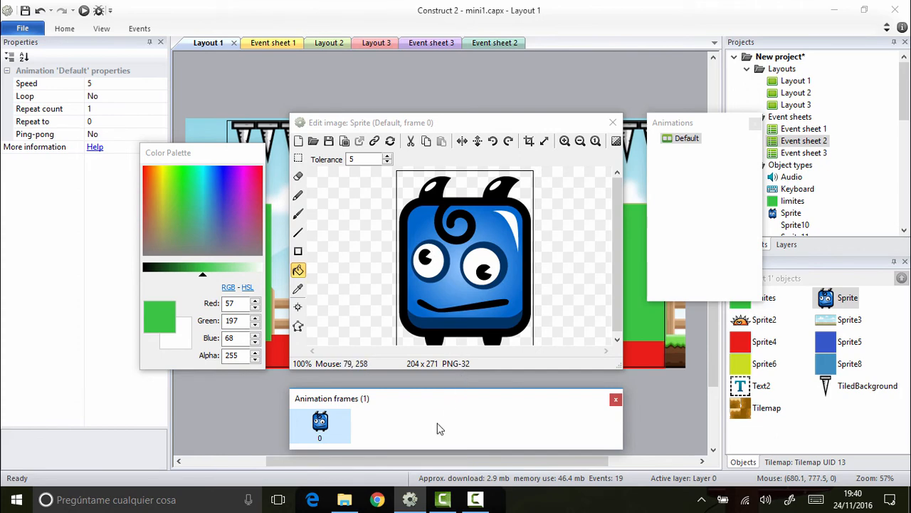
right_click(393, 431)
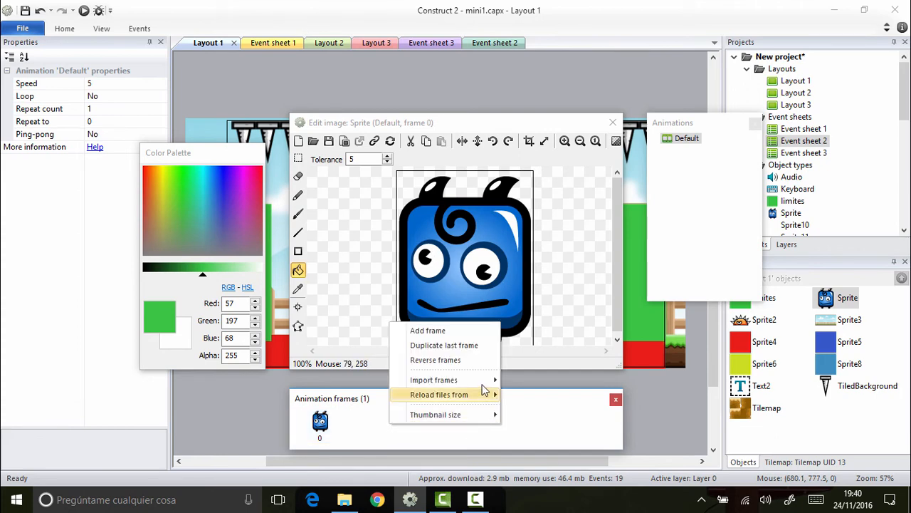
mouse_move(484, 381)
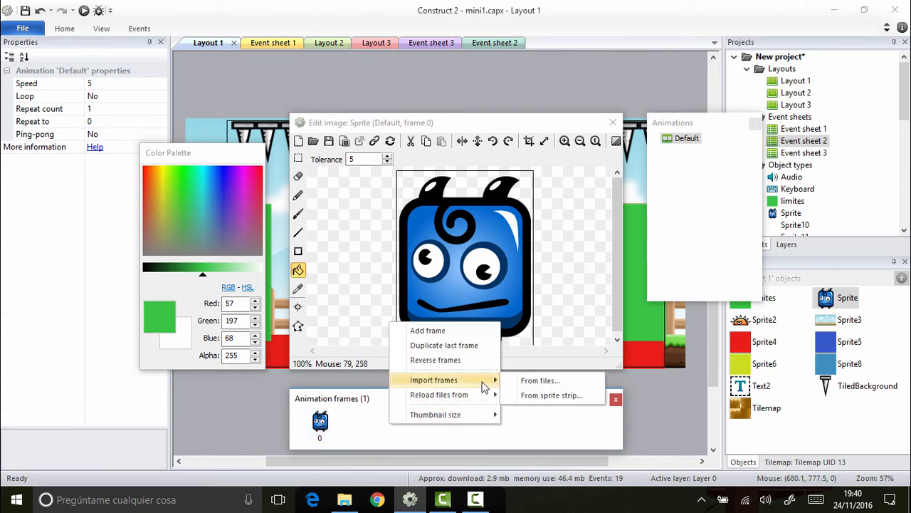
left_click(539, 385)
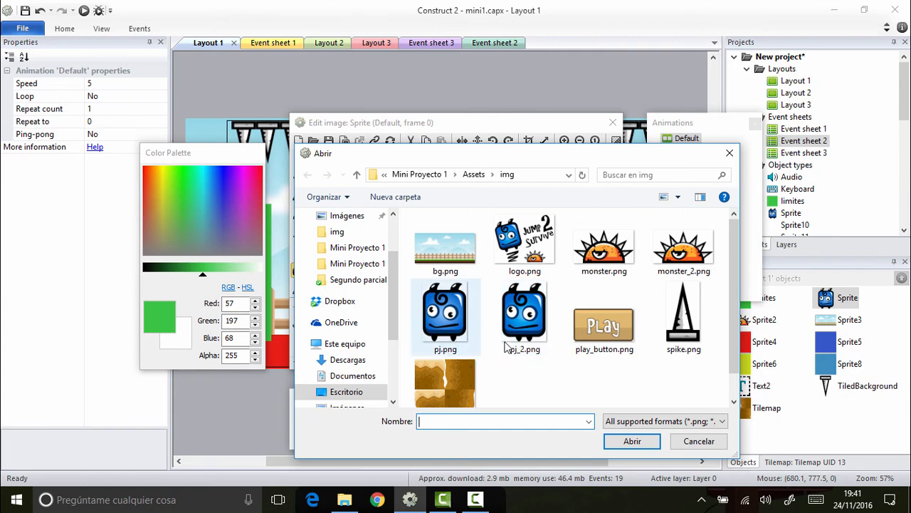
double_click(525, 322)
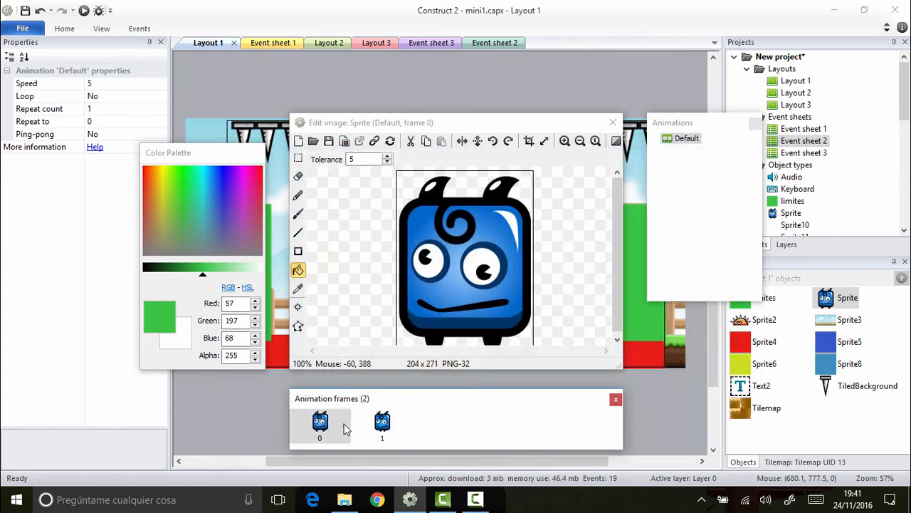
Step: Compare frames 0 and 1 of the blue character's animation by switching repeatedly between them
left_click(388, 425)
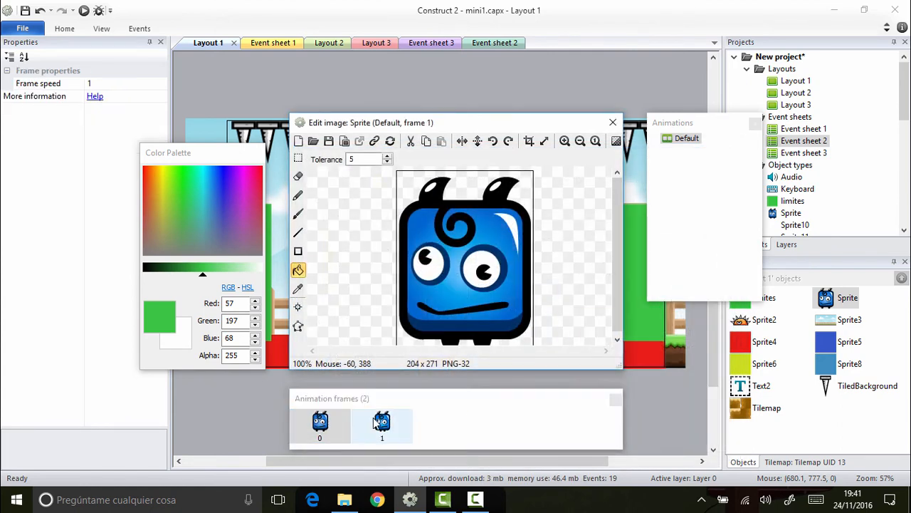
left_click(337, 424)
left_click(398, 425)
left_click(343, 425)
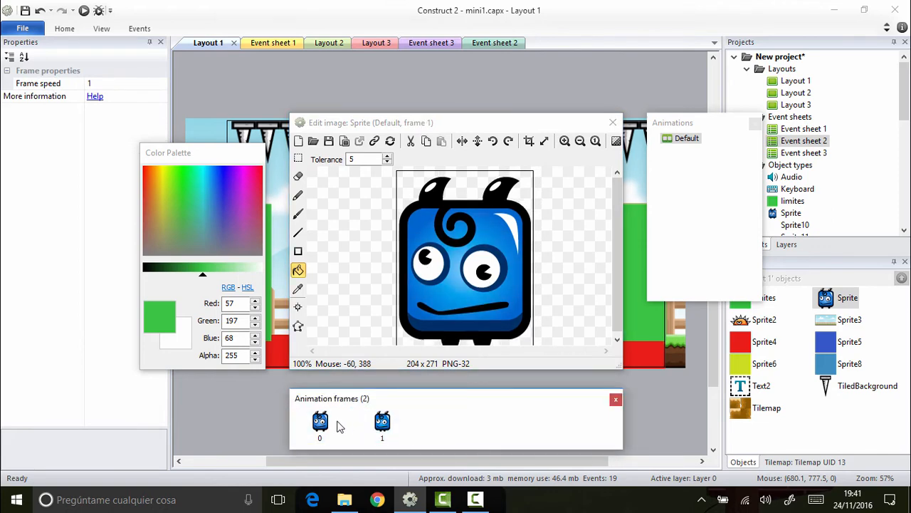
left_click(337, 425)
left_click(378, 425)
left_click(329, 422)
left_click(381, 426)
left_click(338, 423)
left_click(378, 425)
left_click(319, 425)
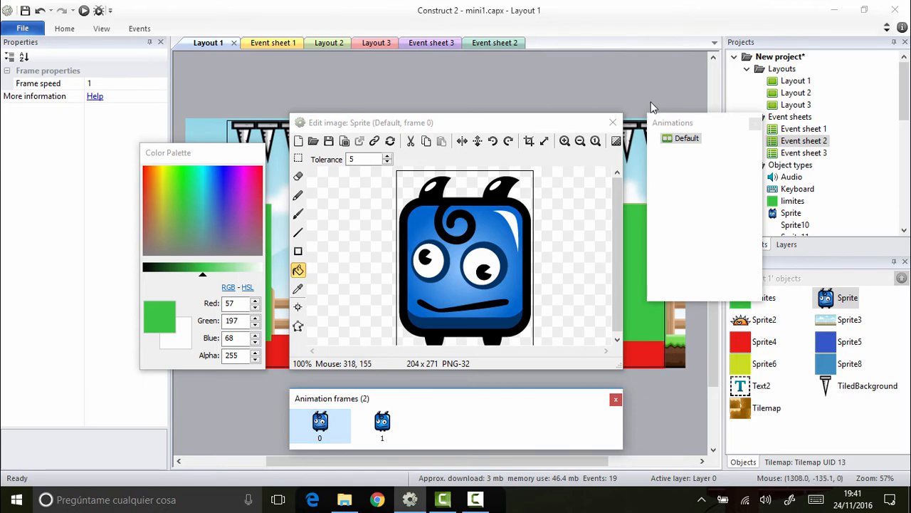
Step: Set the Default animation's Loop property to Yes and close the image editor
left_click(688, 142)
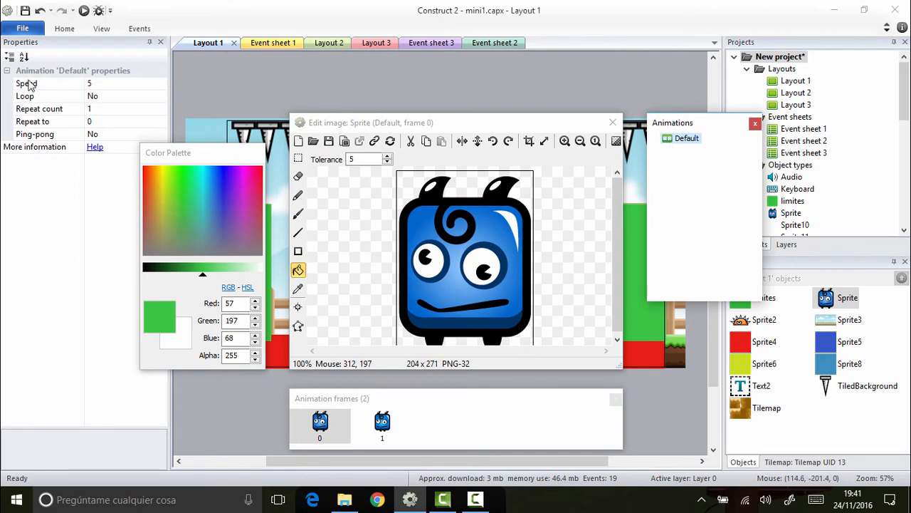
left_click(62, 100)
left_click(140, 111)
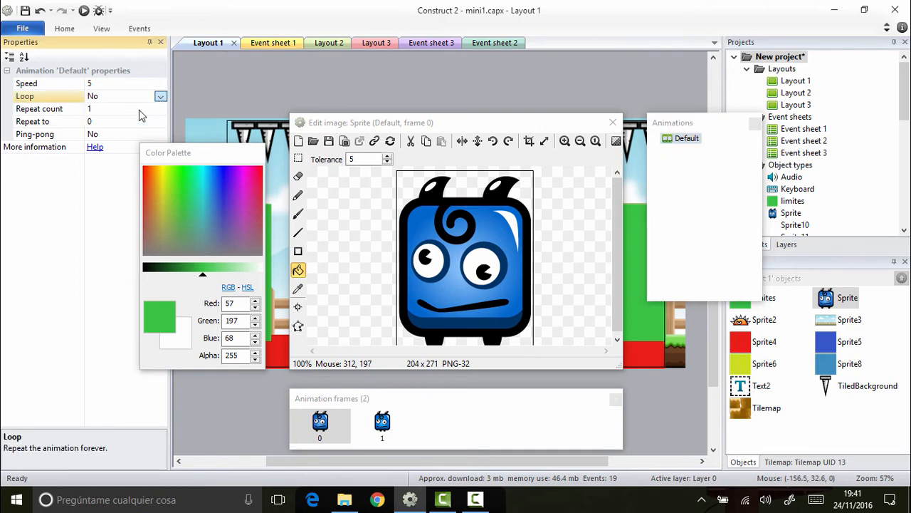
left_click(613, 123)
left_click(615, 115)
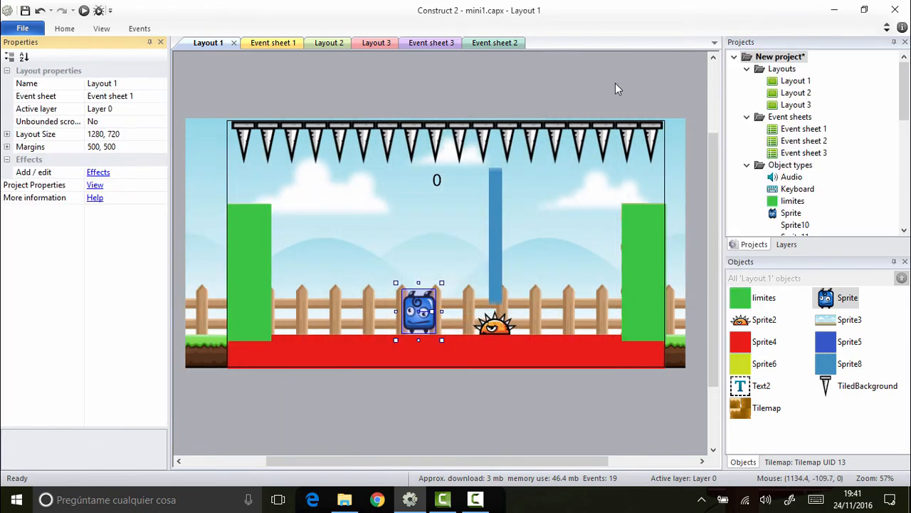
Step: Preview Layout 1 to test the character's animation, jump over the spiked enemy until losing, and close the preview
left_click(84, 11)
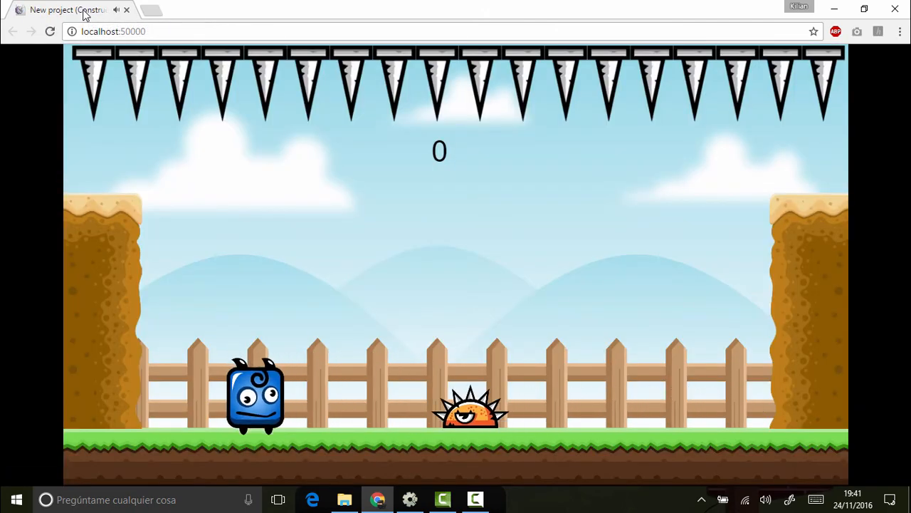
key("Right")
key("Up")
key("Up")
key("Left")
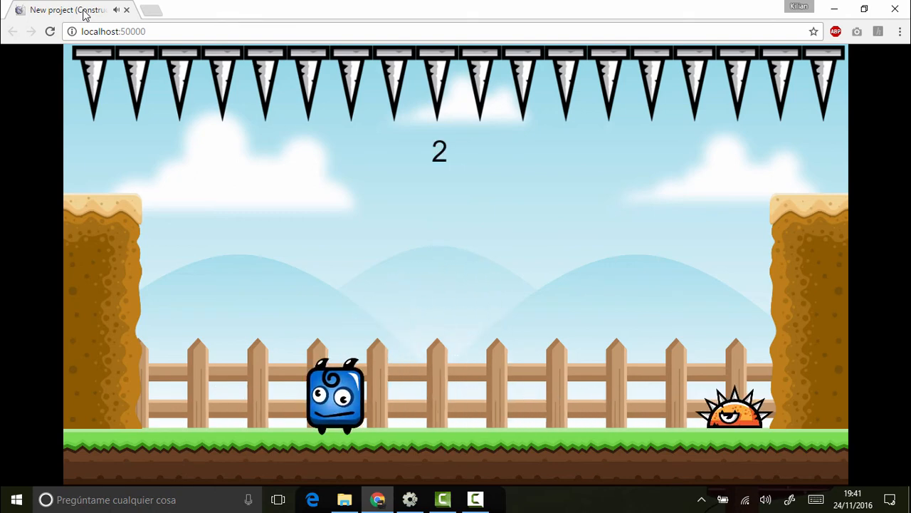
key("Right")
key("Up")
key("Up")
key("Left")
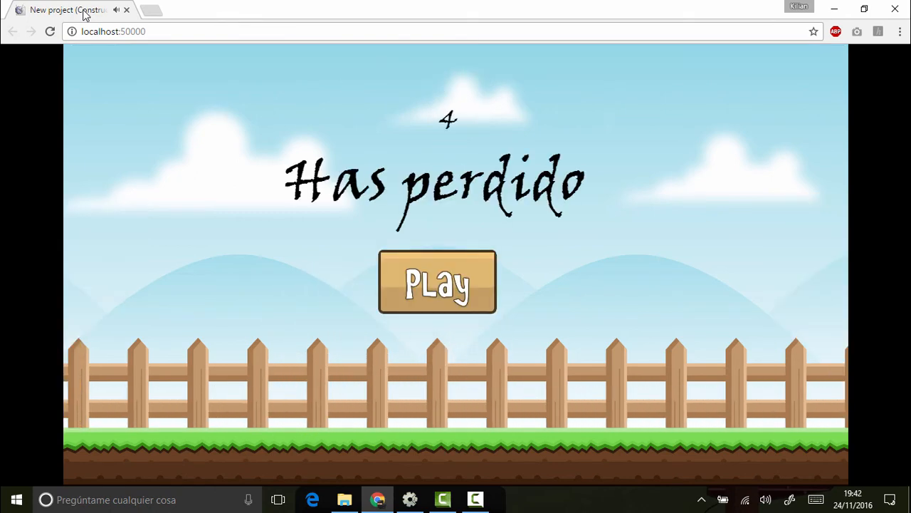
left_click(895, 9)
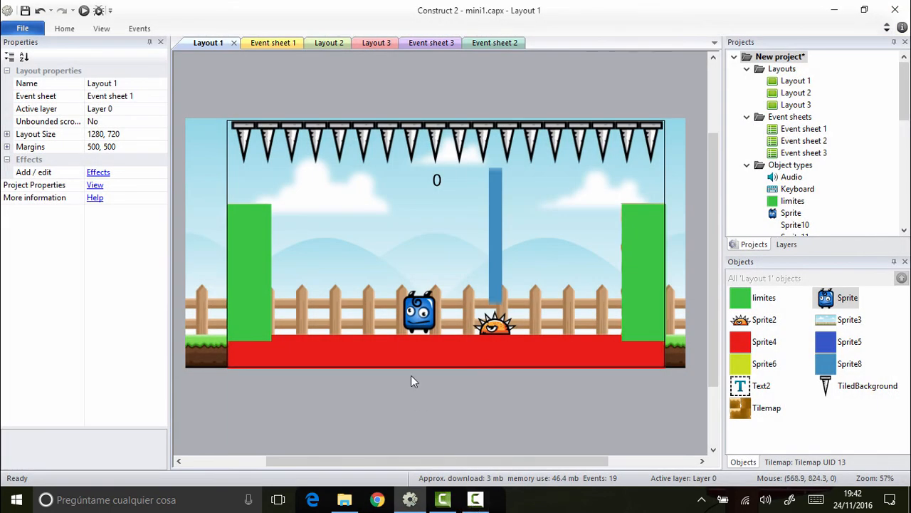
Step: Reopen the blue character Sprite's images and compare the collision polygons of frames 0 and 1
left_click(429, 324)
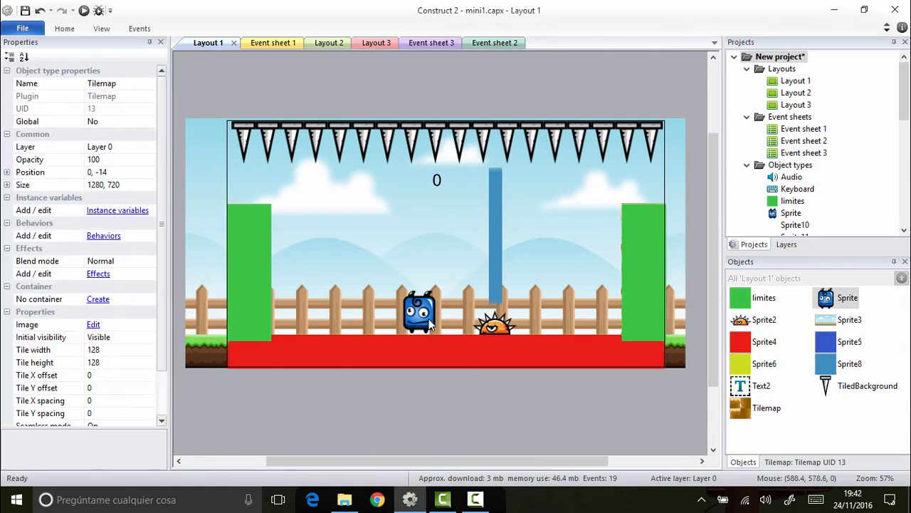
left_click(669, 353)
left_click(842, 303)
double_click(842, 303)
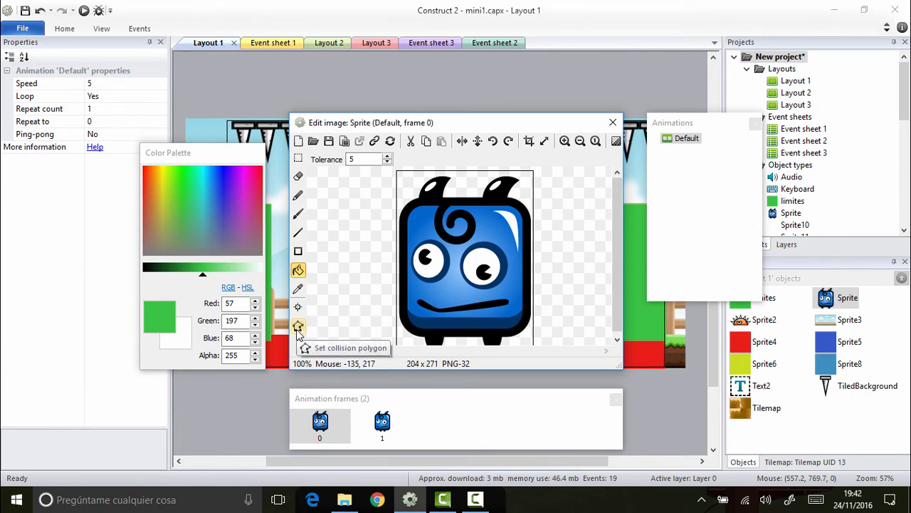
left_click(298, 326)
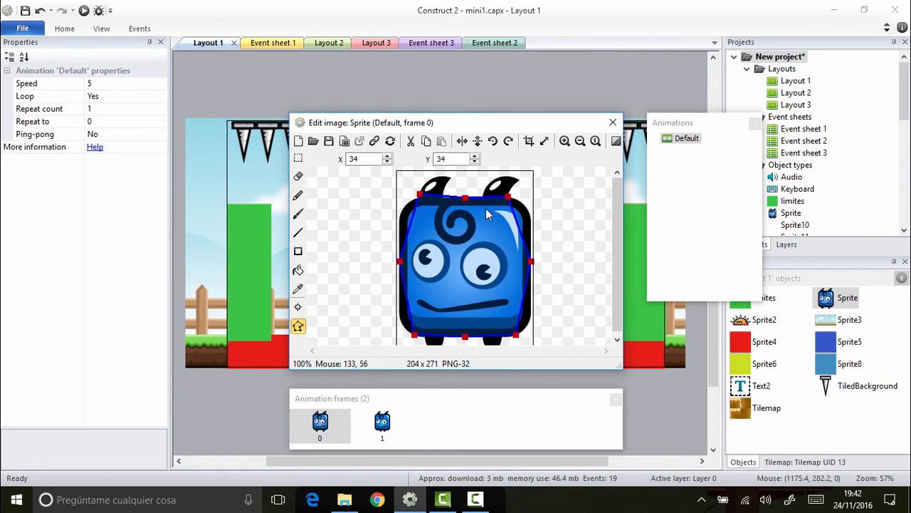
left_click(391, 430)
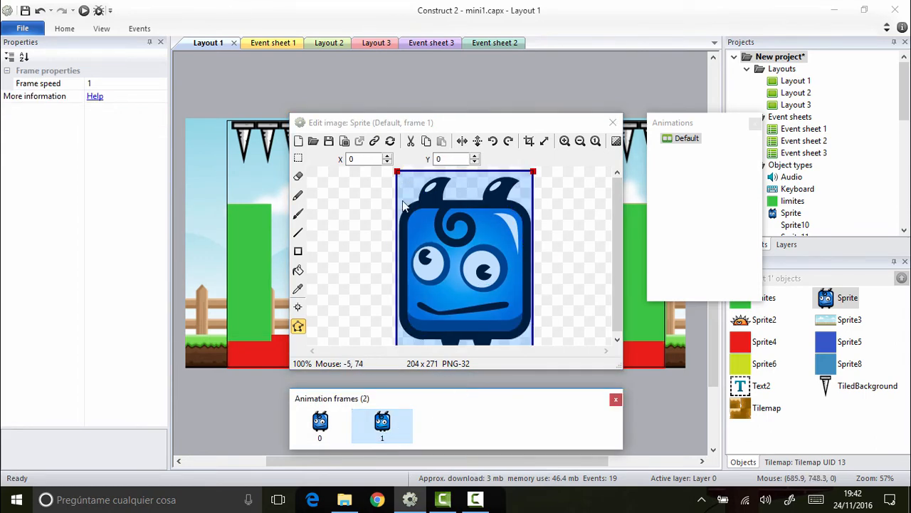
left_click(319, 422)
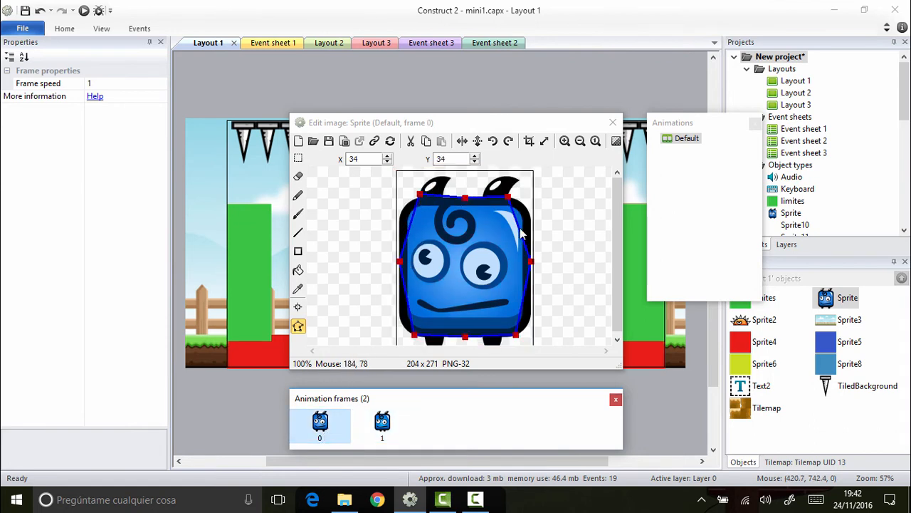
left_click(382, 422)
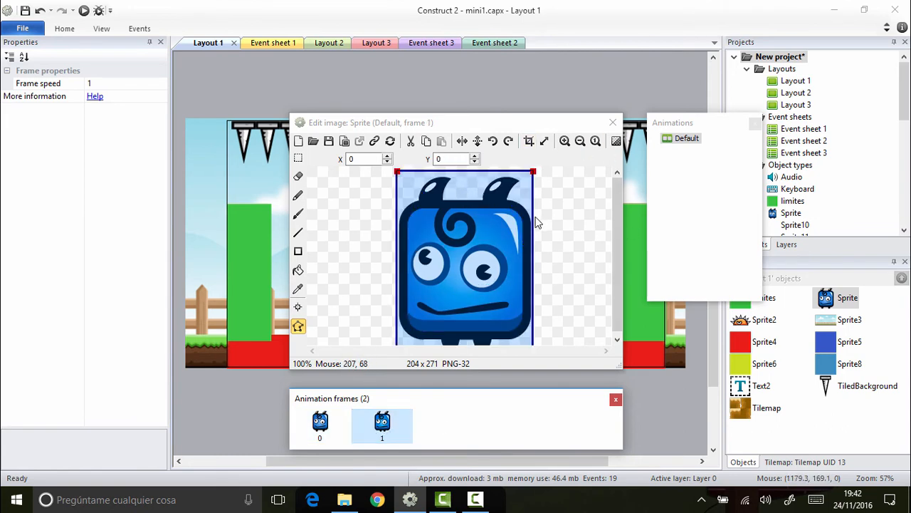
Step: Apply frame 1's rectangular collision polygon to the character's whole animation, check both frames, and close the image editor
right_click(487, 252)
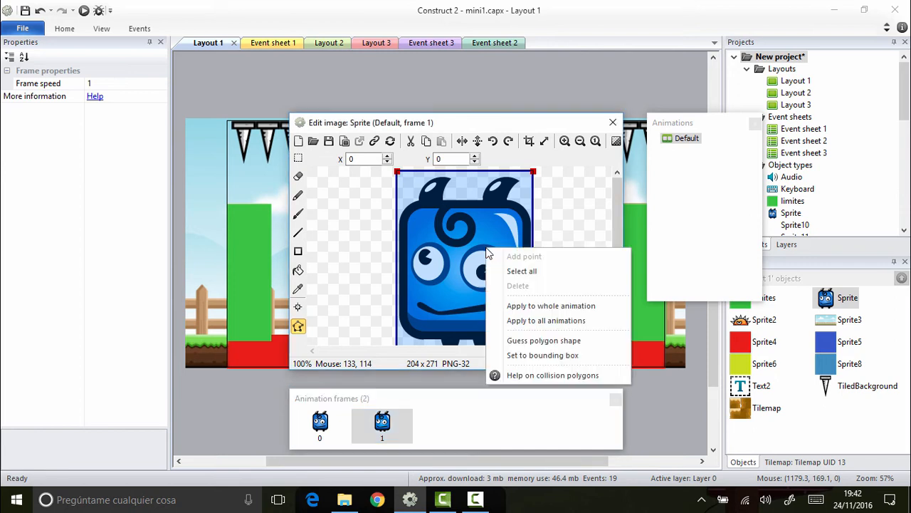
left_click(591, 311)
left_click(319, 423)
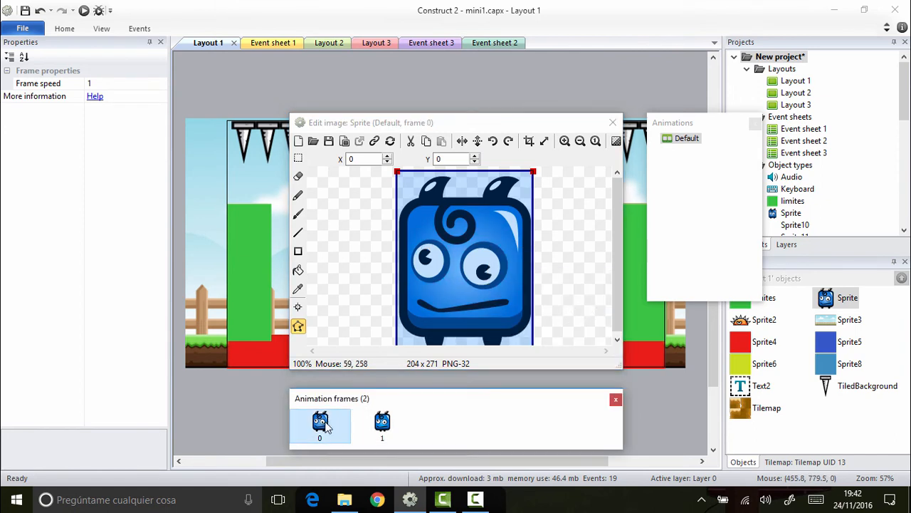
left_click(388, 430)
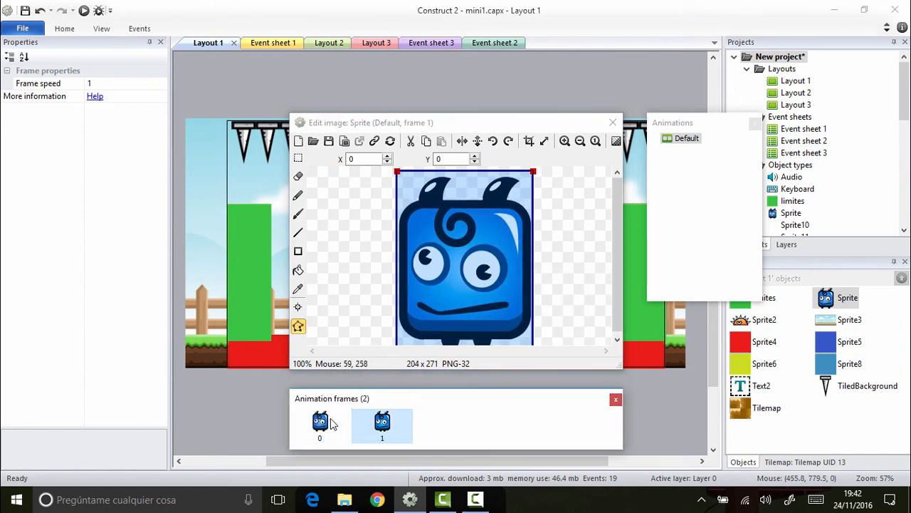
left_click(612, 122)
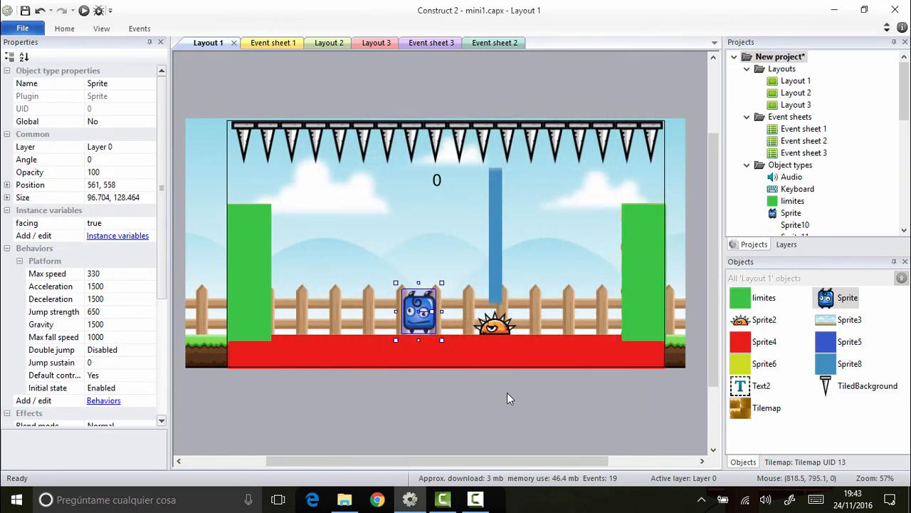
Step: Import monster_2.png as a second frame of the spiked enemy Sprite2's Default animation
left_click(510, 359)
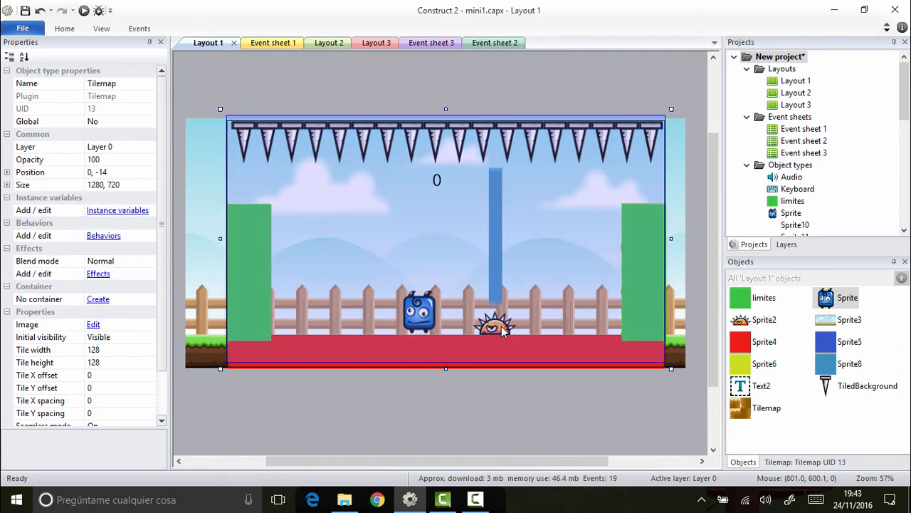
left_click(760, 321)
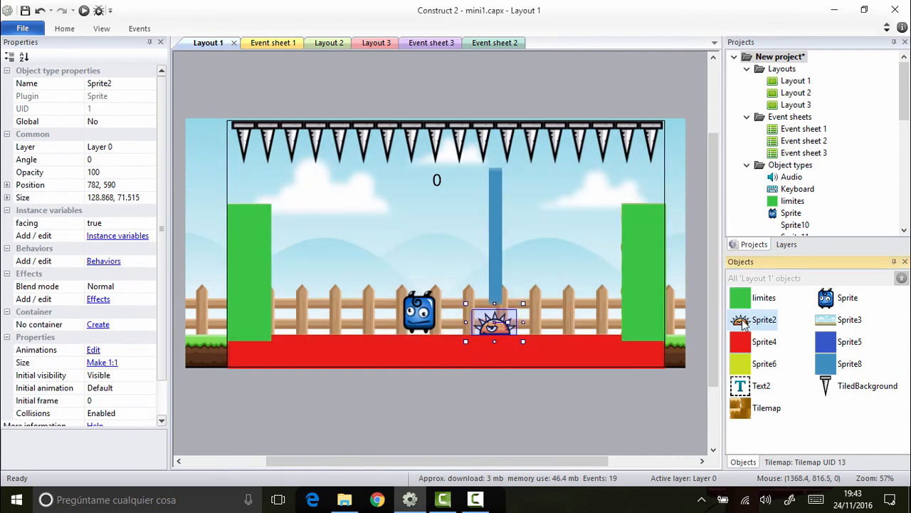
double_click(743, 322)
right_click(435, 416)
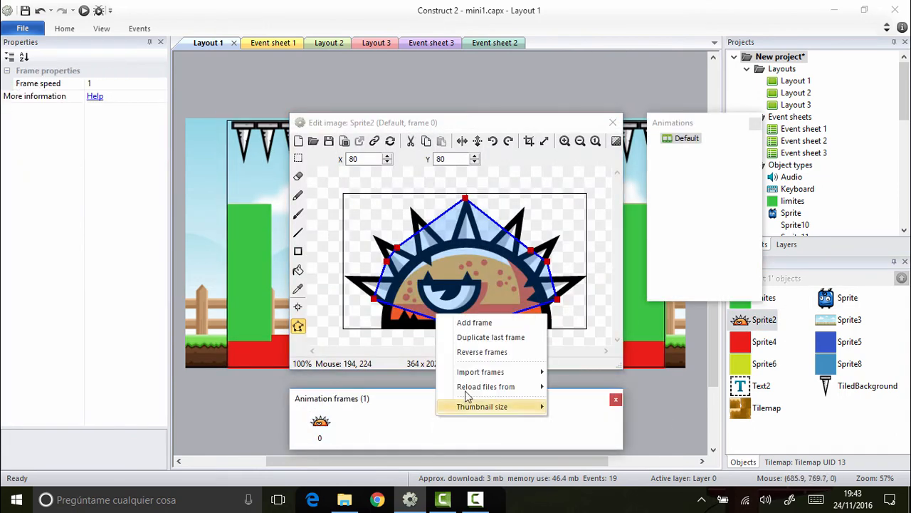
mouse_move(503, 370)
left_click(579, 375)
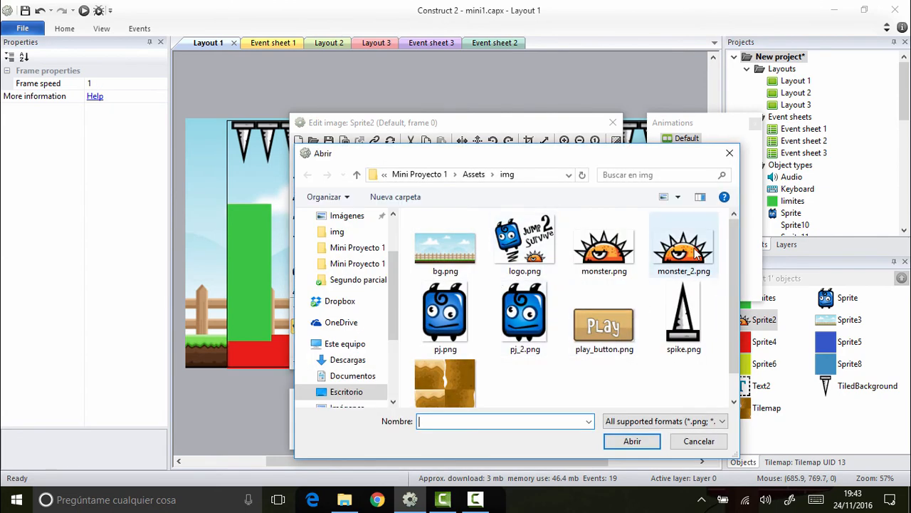
double_click(698, 252)
Step: Apply frame 1's rectangular collision polygon to Sprite2's whole animation
left_click(382, 425)
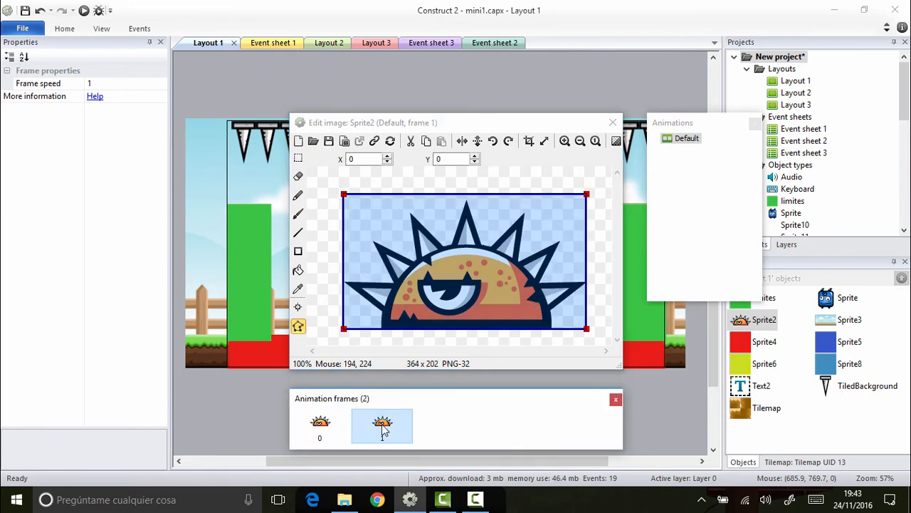
right_click(505, 285)
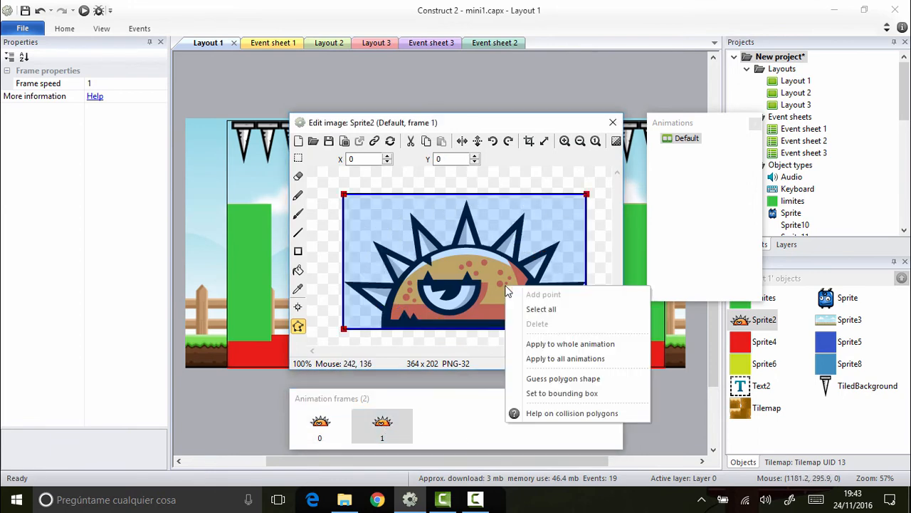
left_click(567, 344)
Step: Set the Loop property of Sprite2's Default animation to Yes and close the image editor
left_click(687, 138)
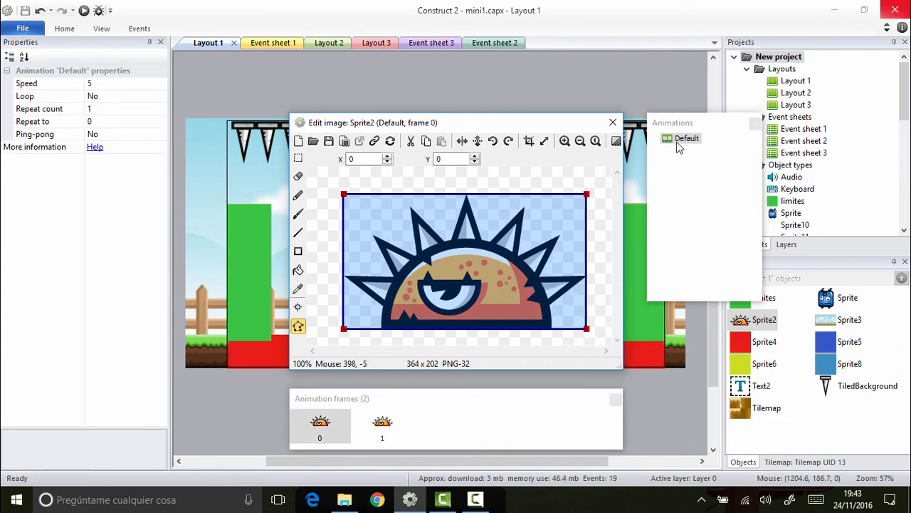
left_click(687, 138)
left_click(99, 96)
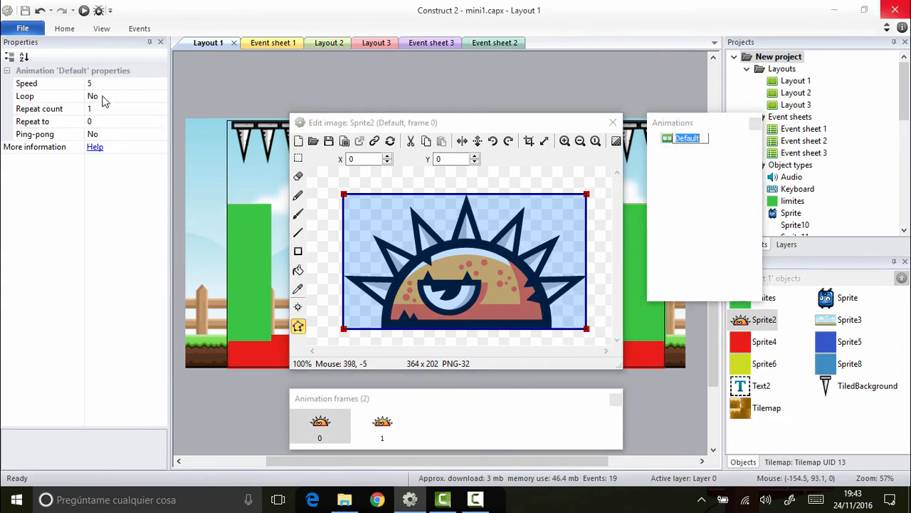
left_click(161, 96)
left_click(126, 109)
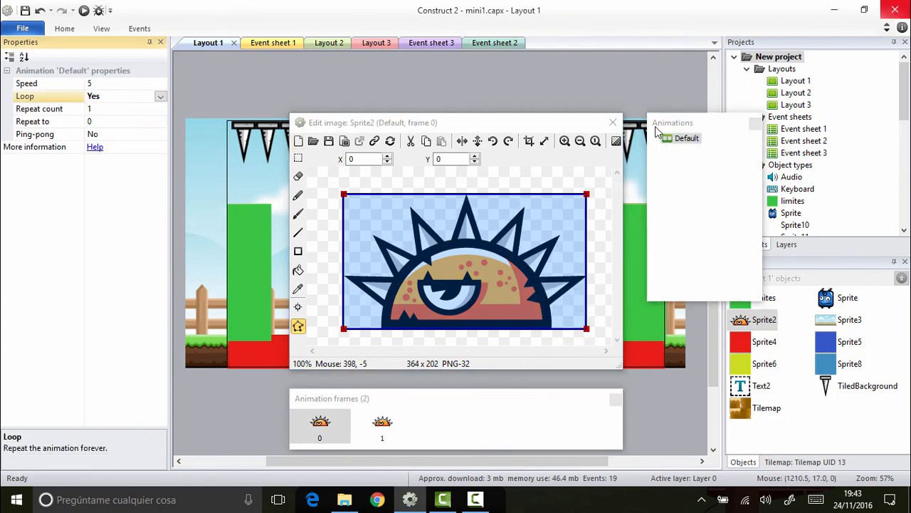
left_click(613, 122)
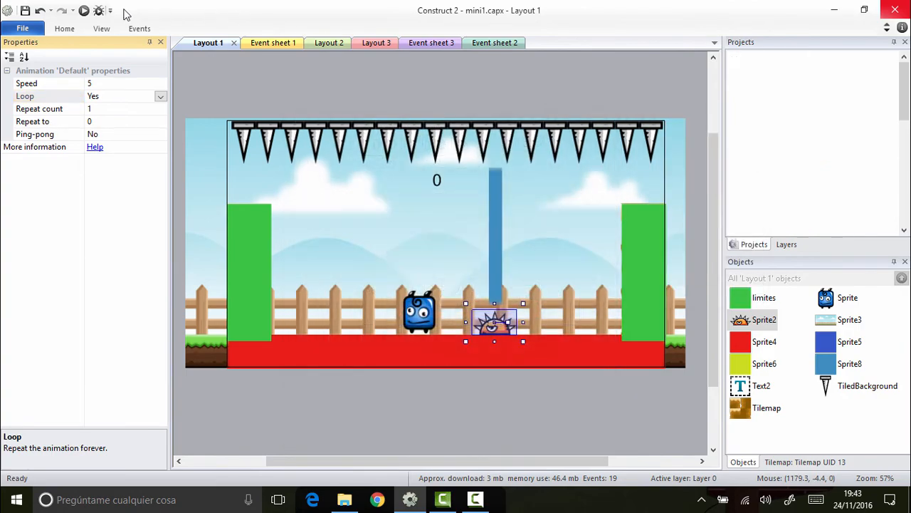
Step: Preview the game in the browser, play by moving and jumping over the spiked enemy, and close the preview
left_click(83, 11)
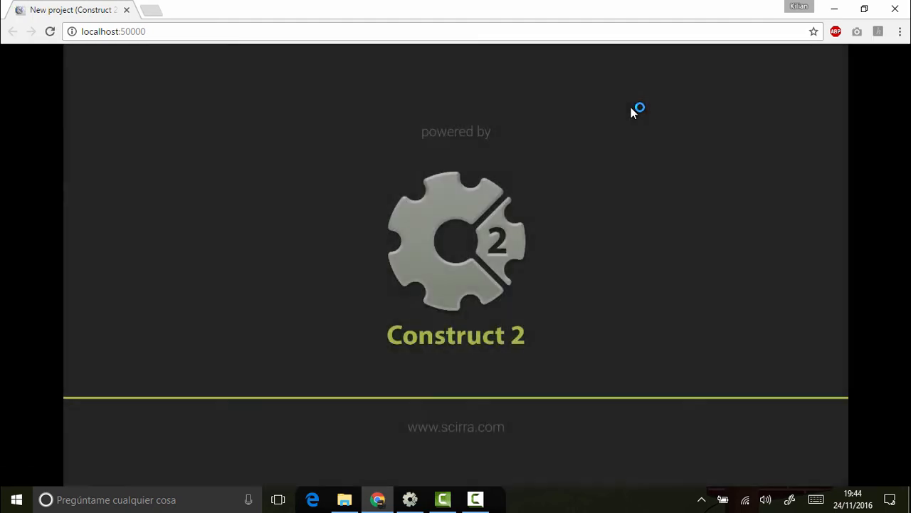
key("Left")
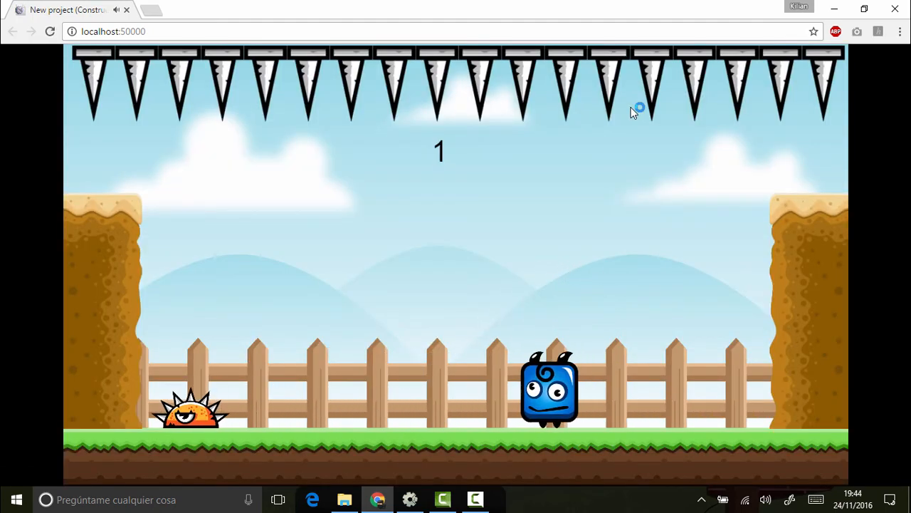
key("Up")
key("Right")
key("Up")
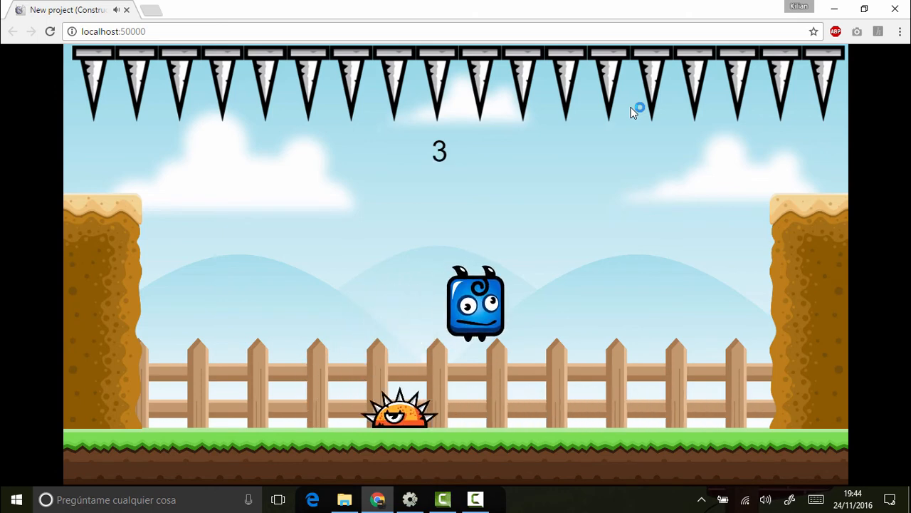
key("Left")
key("Up")
key("Right")
key("Up")
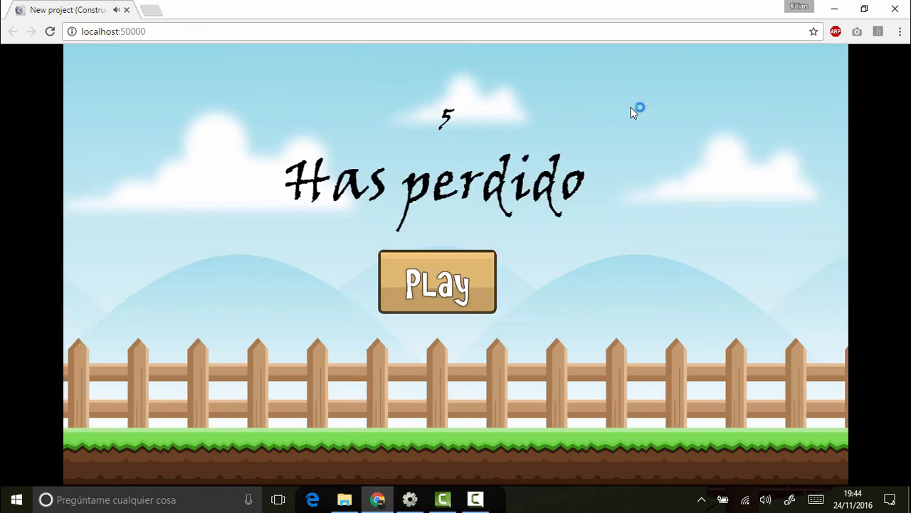
left_click(895, 9)
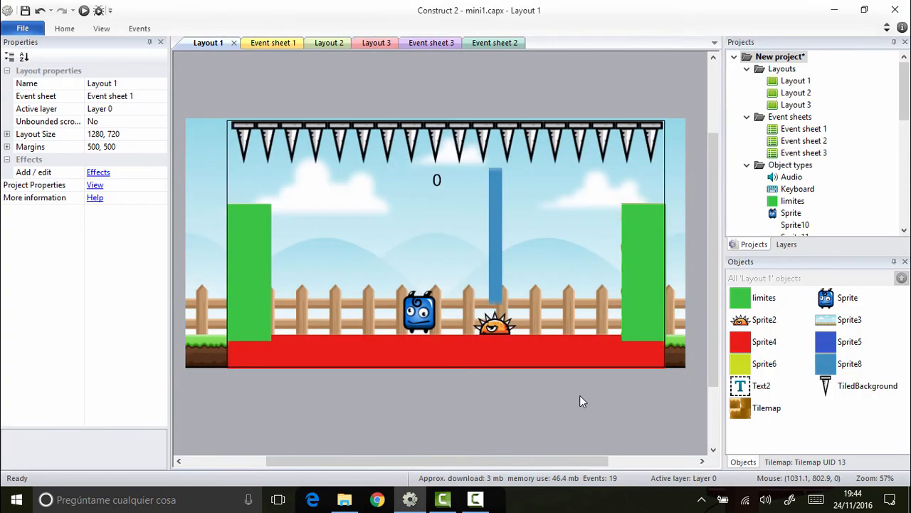
Step: Reshape Sprite2's frame 0 collision polygon around the body without spikes, with corners at about (57, 199), (267, 85) and (312, 201)
double_click(764, 320)
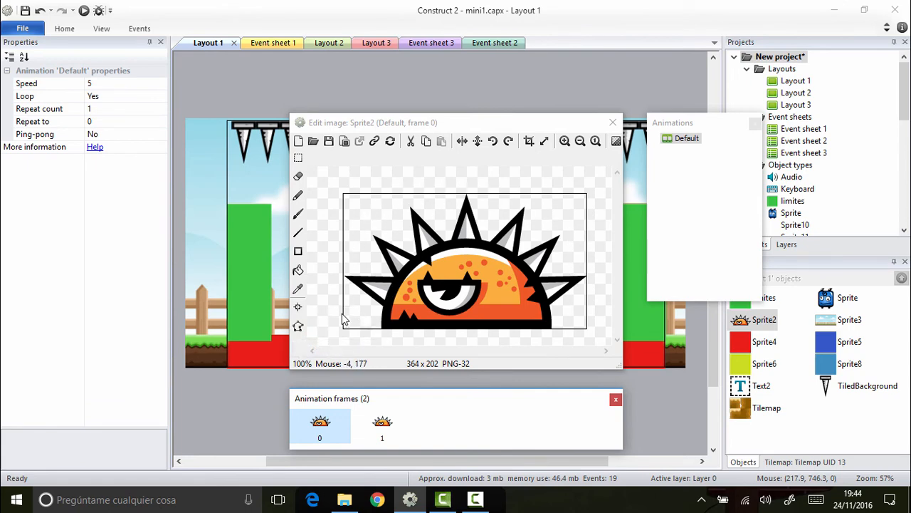
left_click(299, 326)
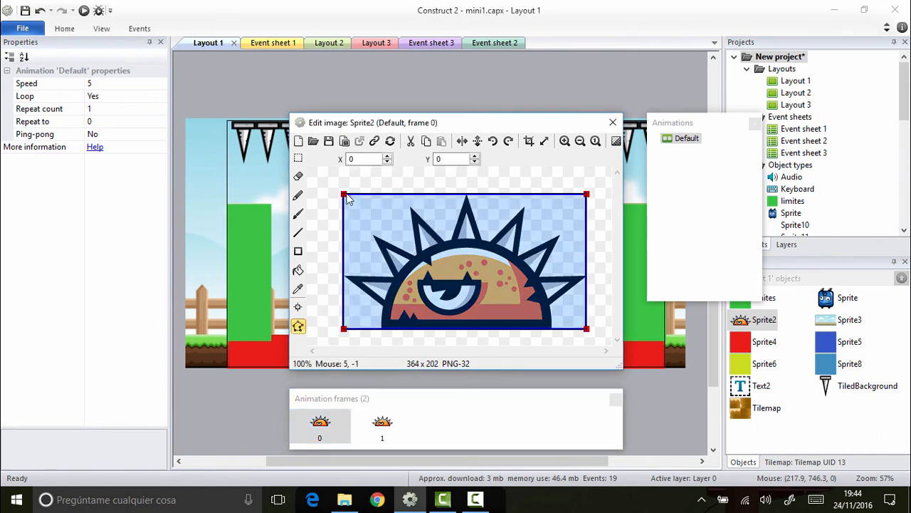
left_click_drag(344, 194, 420, 252)
left_click_drag(344, 329, 384, 331)
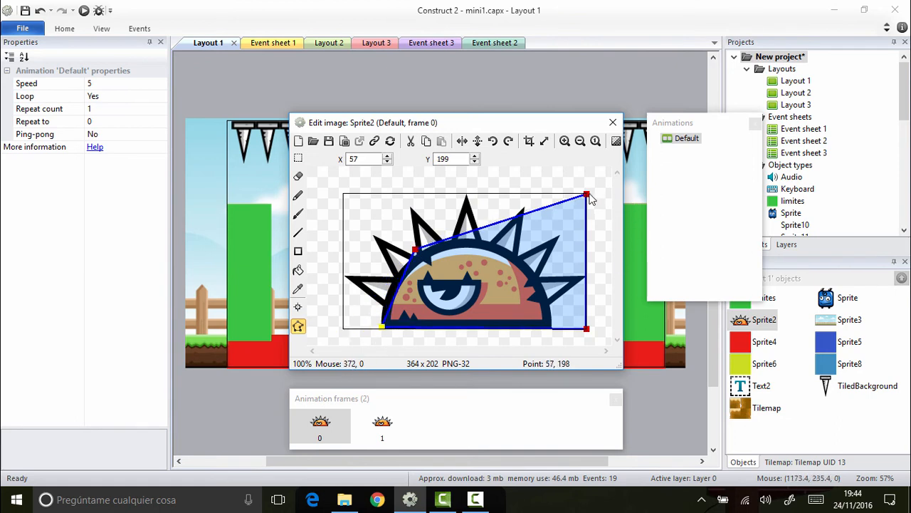
left_click_drag(586, 194, 520, 254)
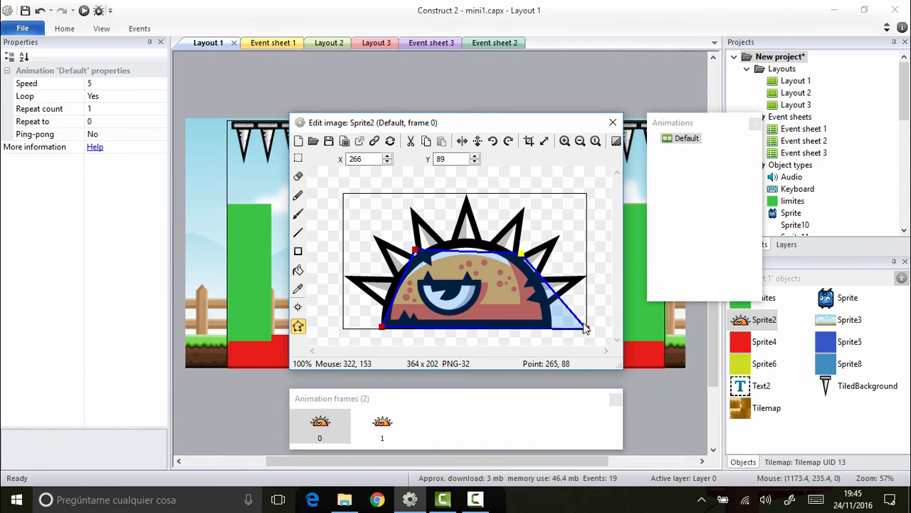
left_click_drag(584, 330, 552, 330)
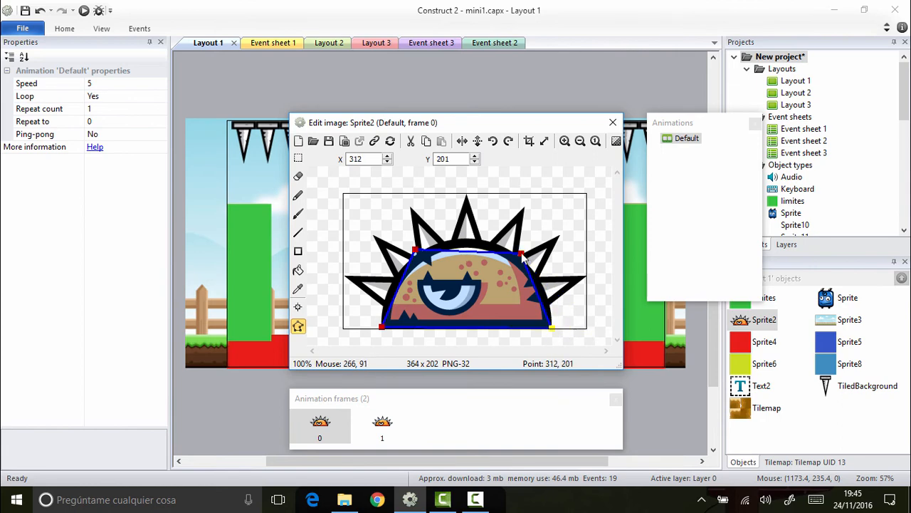
left_click_drag(521, 255, 522, 251)
Step: Apply the reshaped collision polygon to Sprite2's whole animation, close the image editor, and deselect the enemy
right_click(449, 286)
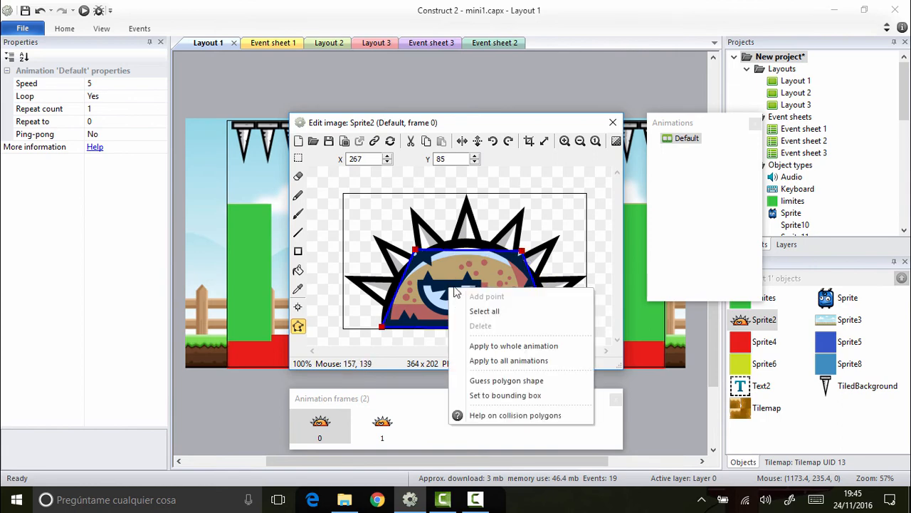
left_click(543, 348)
left_click(613, 122)
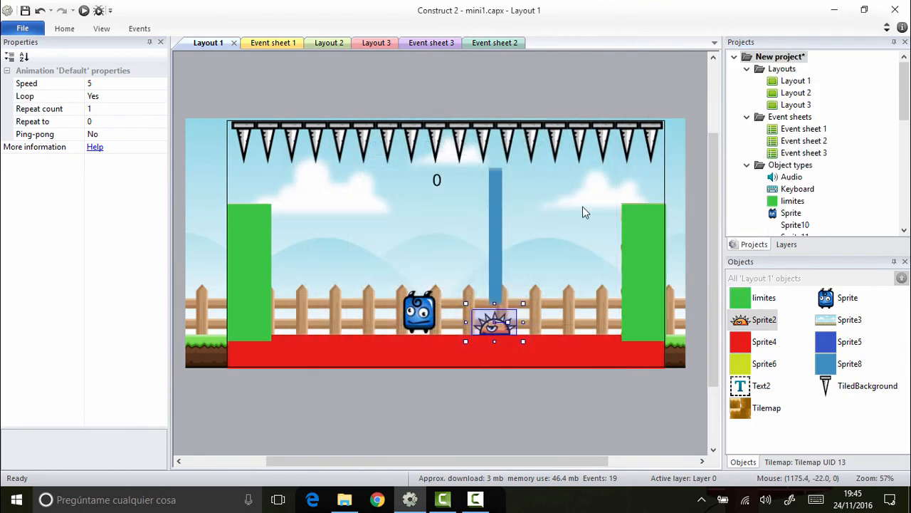
left_click(572, 406)
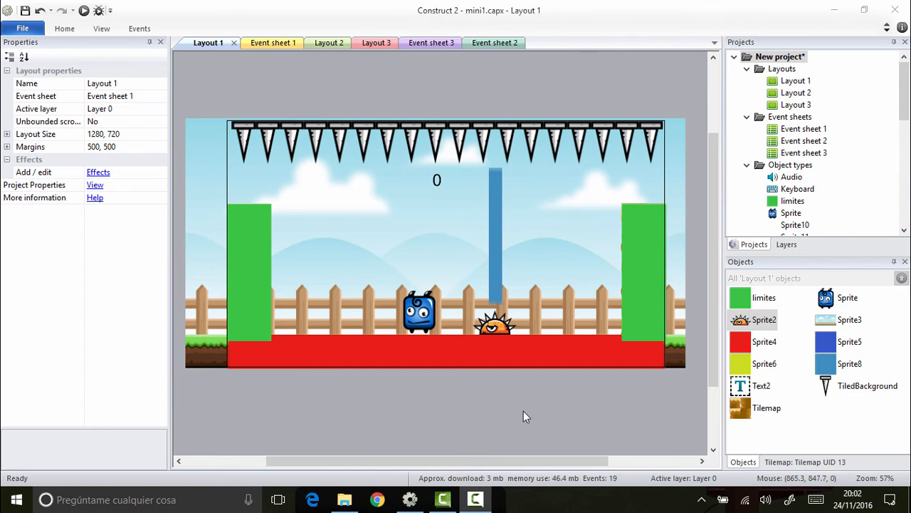
left_click(413, 408)
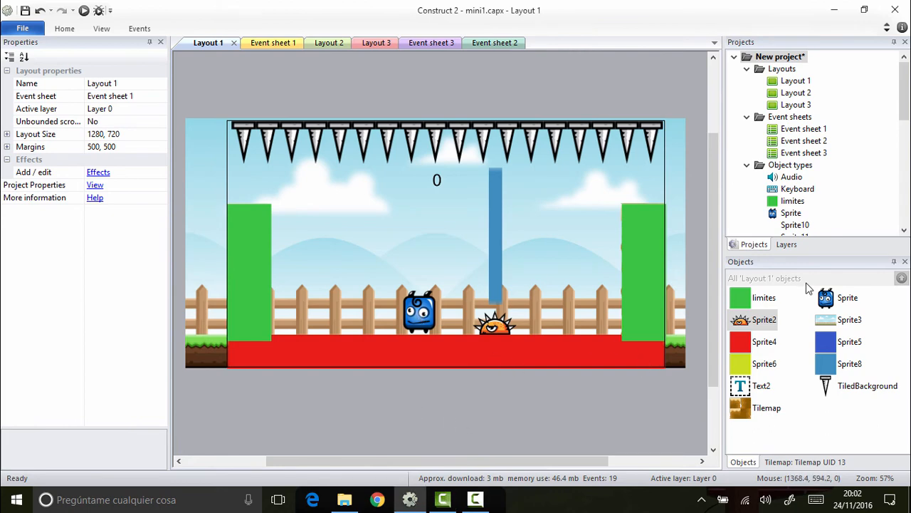
Step: Duplicate the blue character Sprite's Default animation and name the copy Idle
double_click(825, 298)
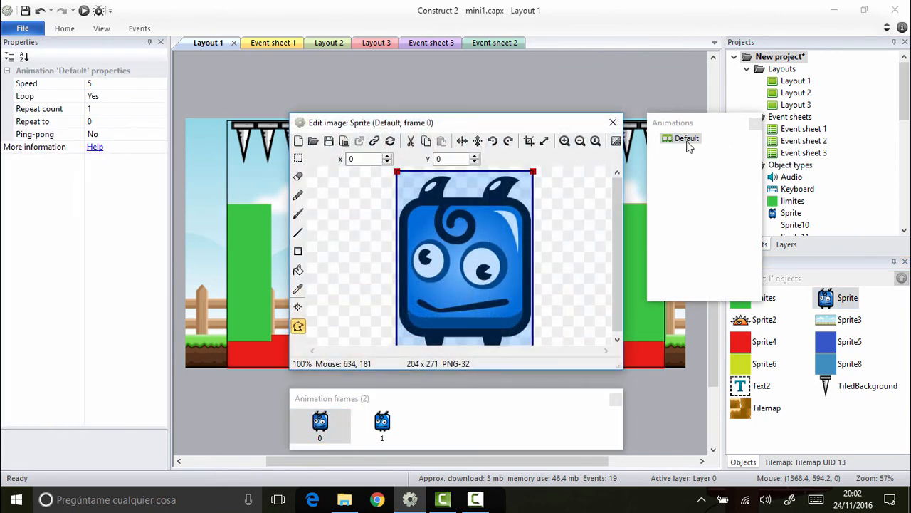
right_click(689, 144)
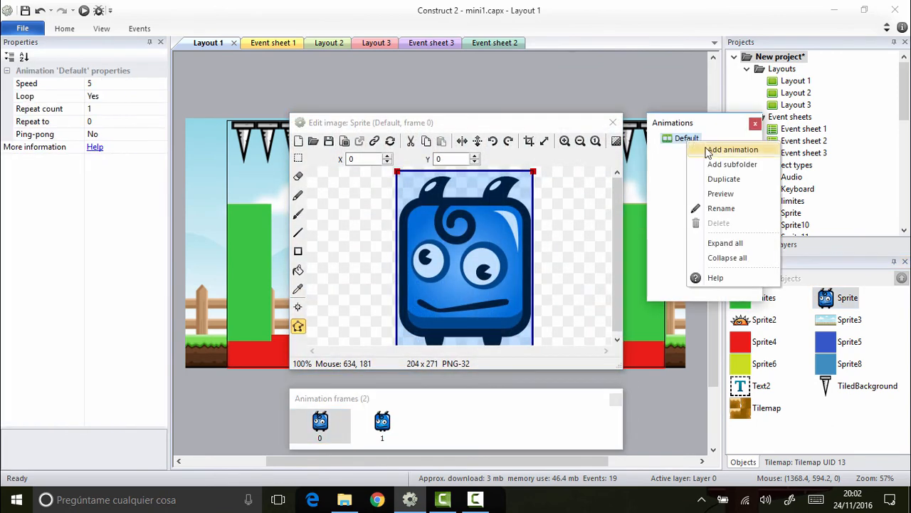
left_click(715, 180)
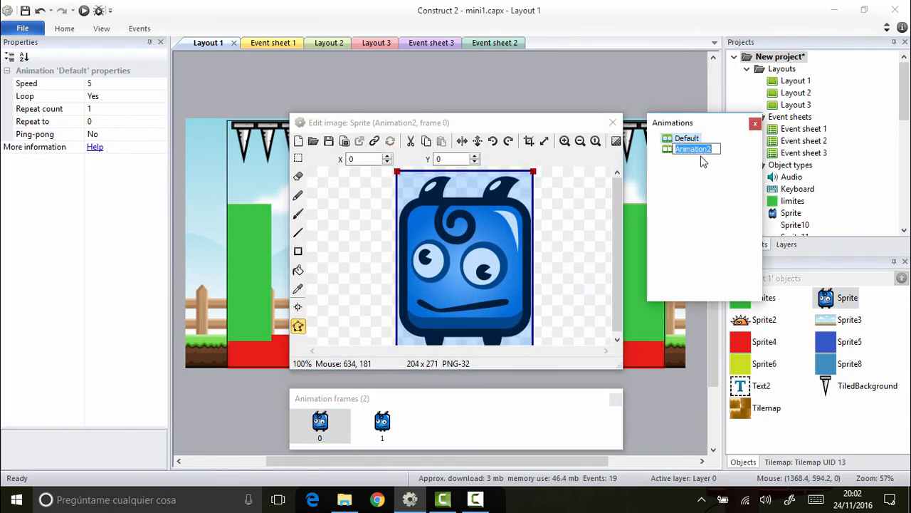
type("Idle")
key("Return")
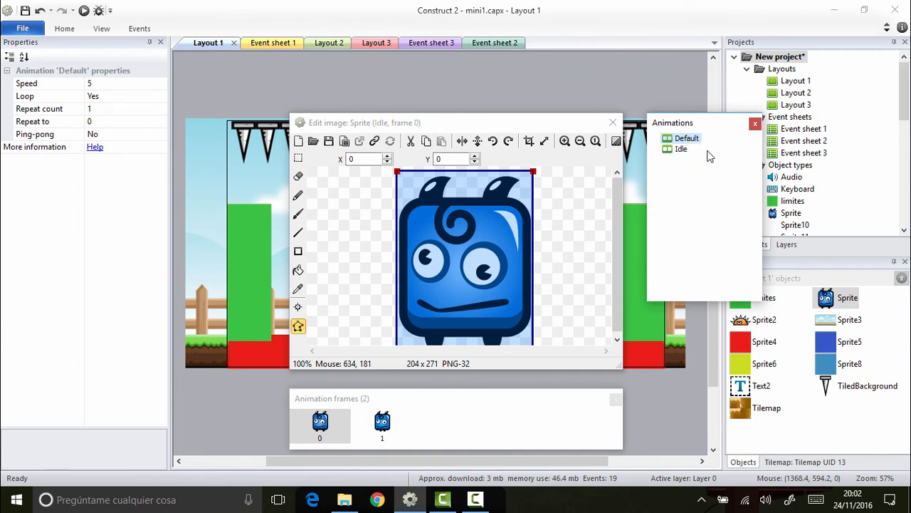
Step: Delete frame 1 from the Idle animation so only frame 0 remains, and close the image editor
left_click(377, 424)
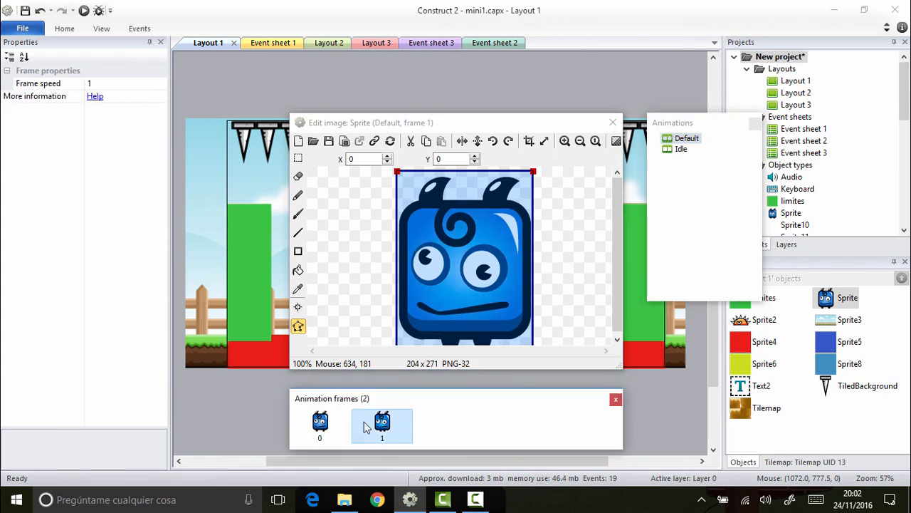
left_click(677, 150)
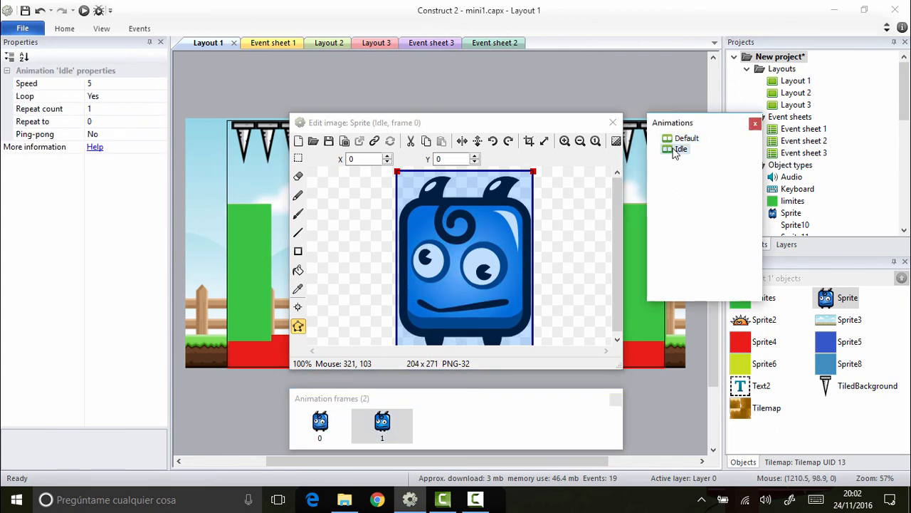
right_click(384, 427)
left_click(413, 378)
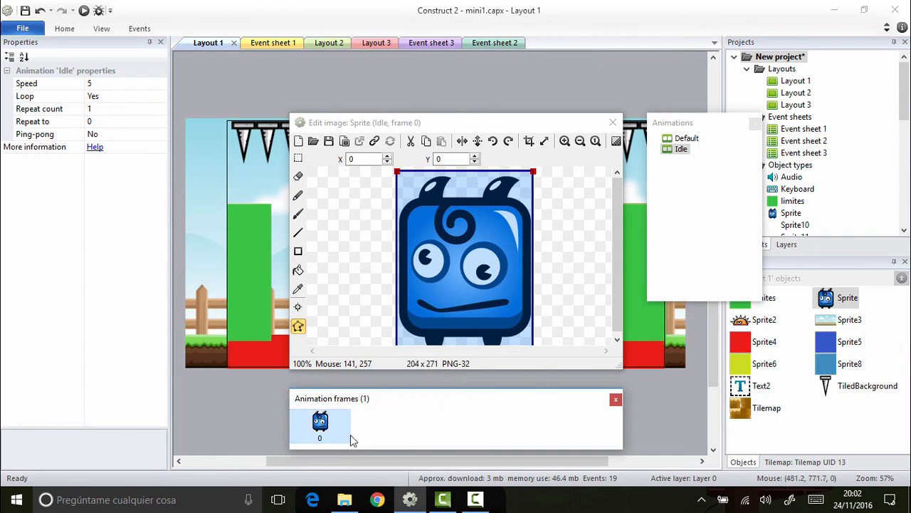
left_click(613, 122)
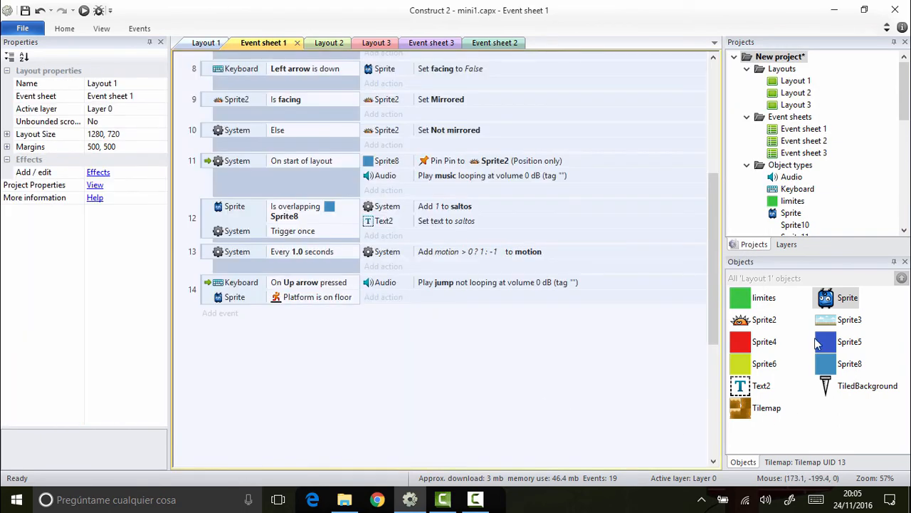
Step: Add a Boolean instance variable named move with initial value false to the blue character Sprite
double_click(847, 299)
left_click(613, 122)
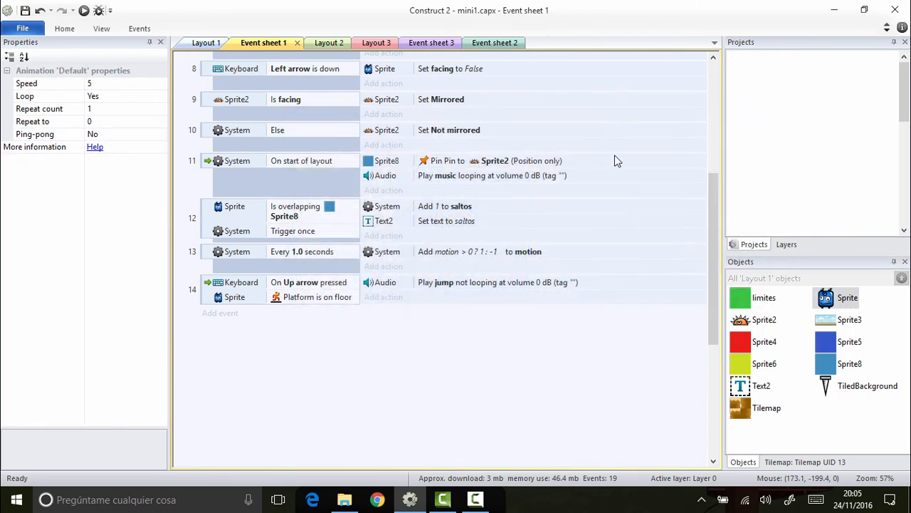
left_click(831, 302)
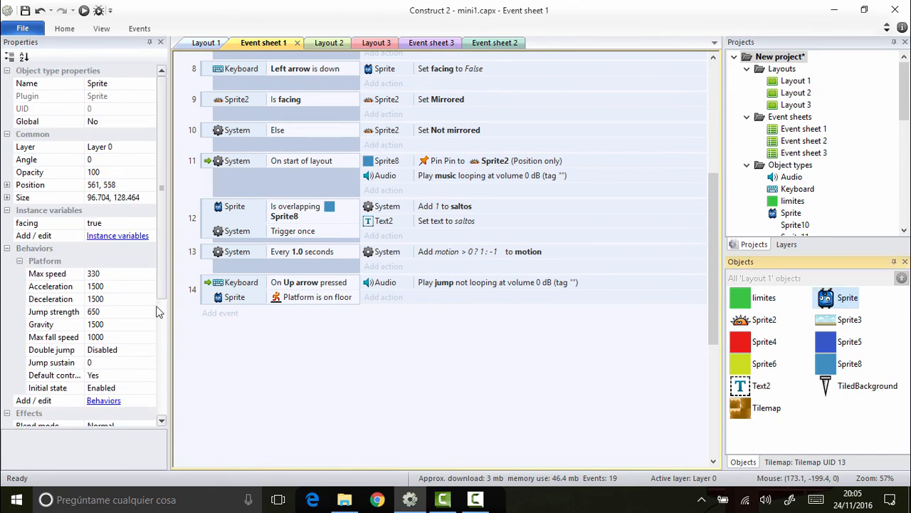
left_click(110, 236)
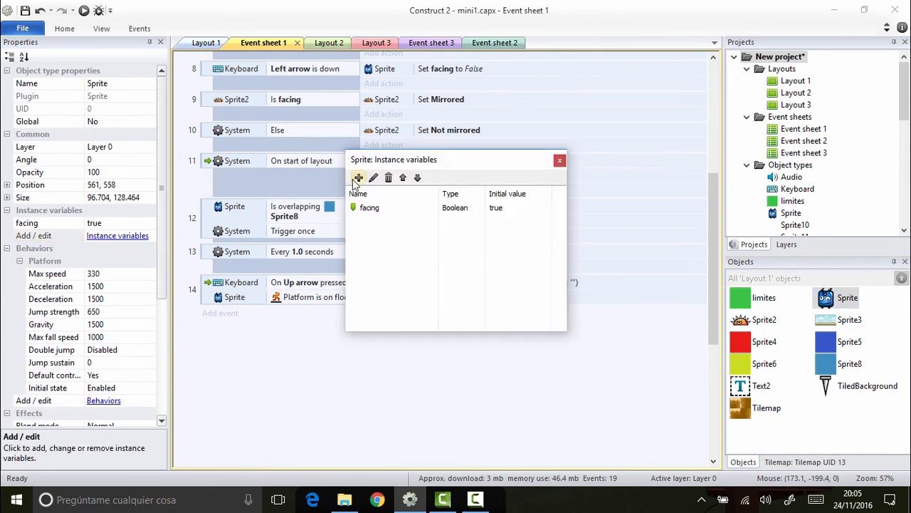
left_click(358, 178)
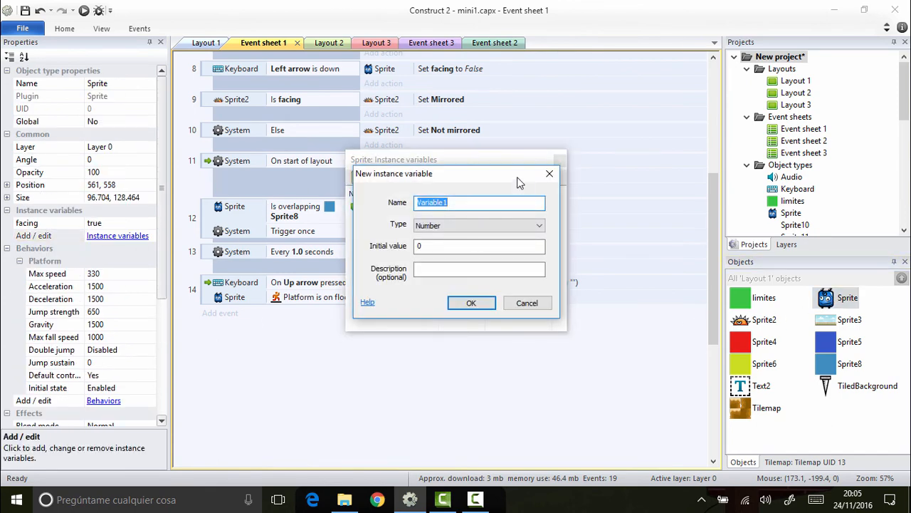
left_click_drag(517, 178, 630, 241)
type("movi")
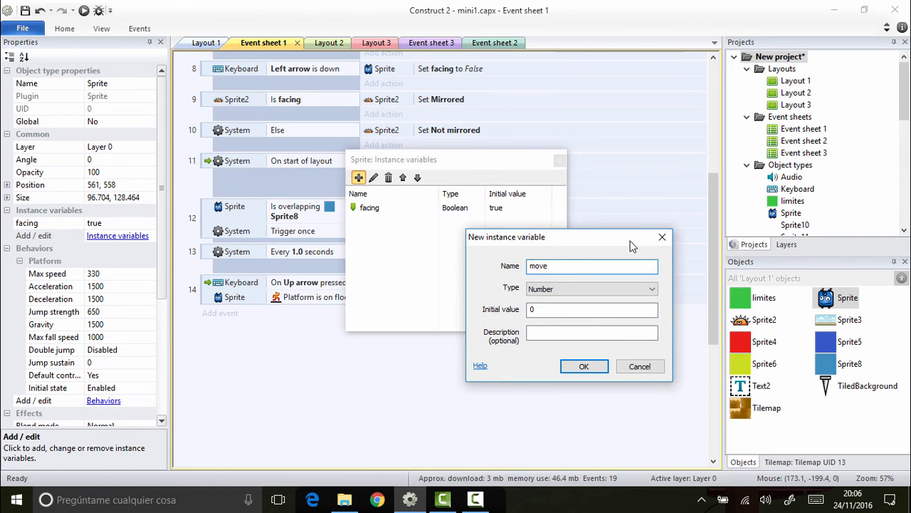
left_click(583, 289)
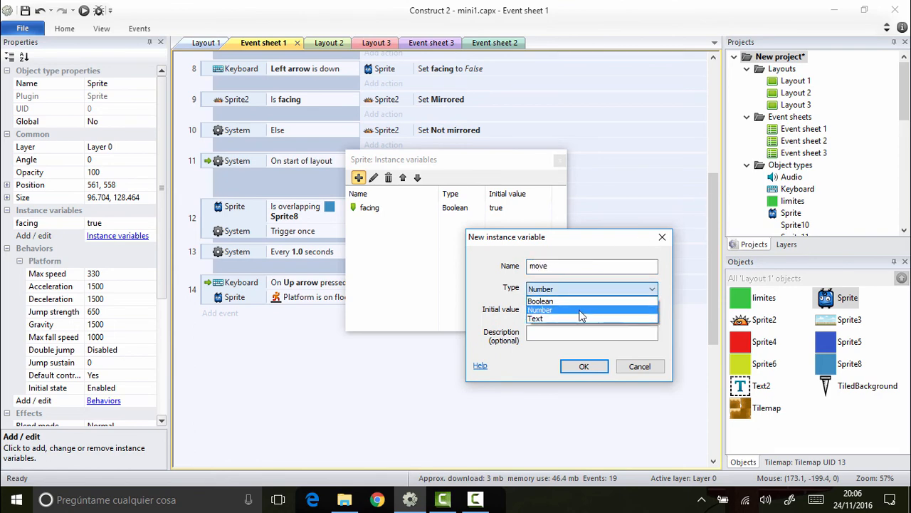
left_click(575, 301)
double_click(591, 309)
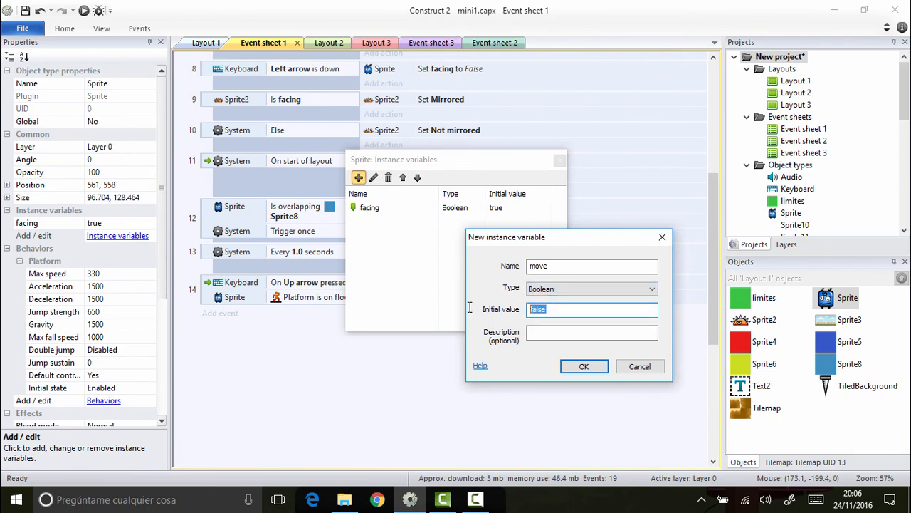
left_click(587, 366)
left_click(560, 161)
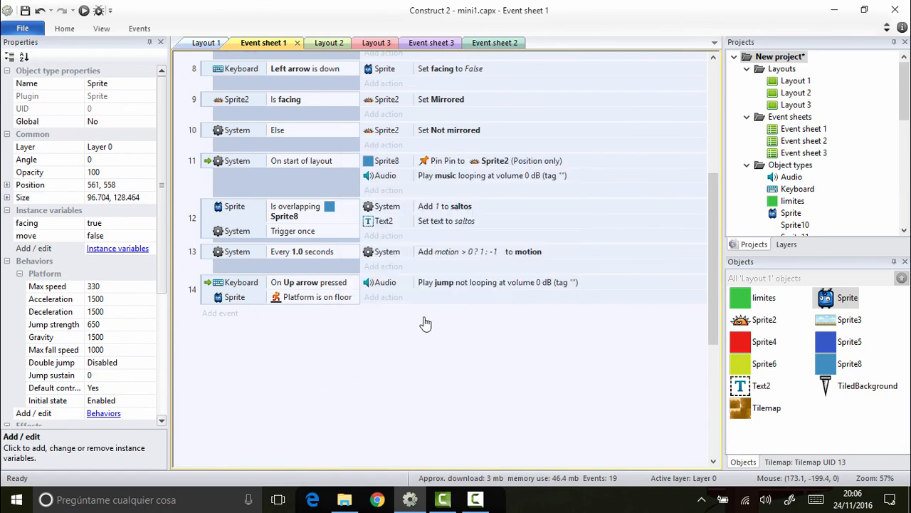
scroll(424, 323, "up", 1)
scroll(424, 323, "up", 5)
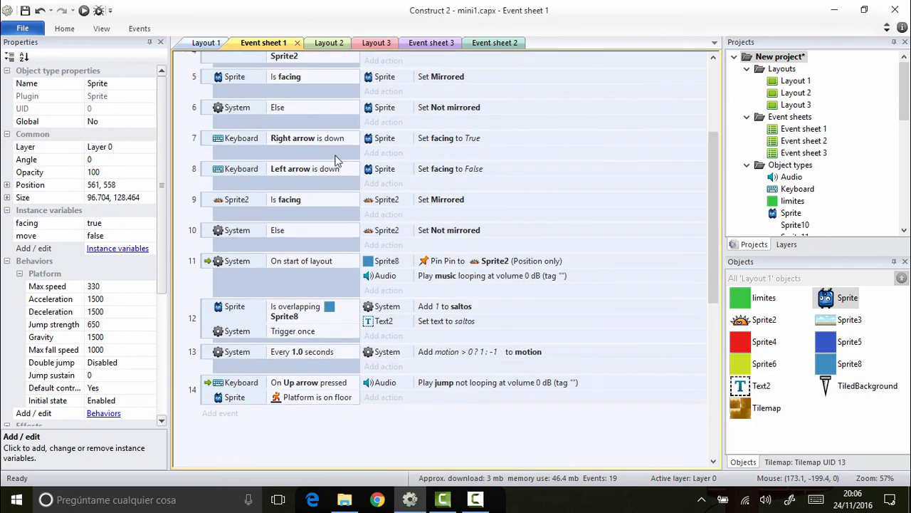
Step: Duplicate the Right arrow event's Set facing action and change the copy to set the Sprite's move variable to True
left_click(453, 145)
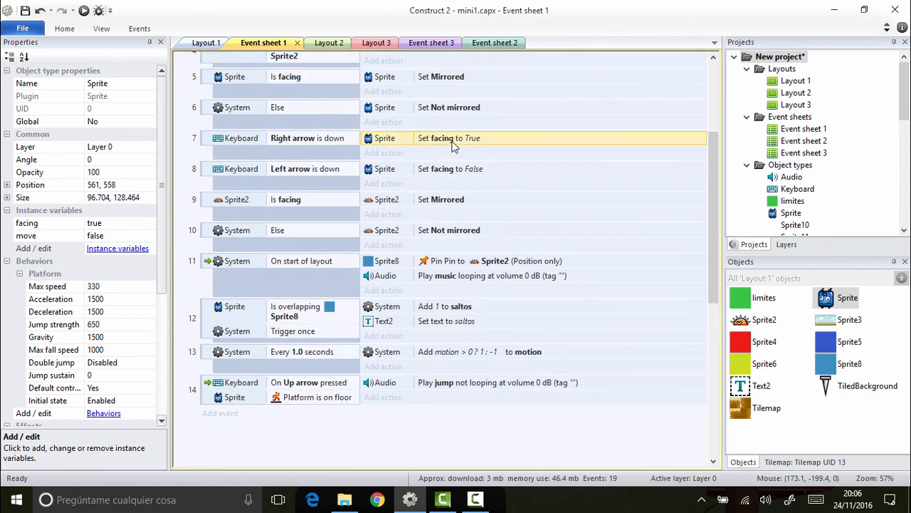
left_click_drag(453, 143, 455, 153, "ctrl")
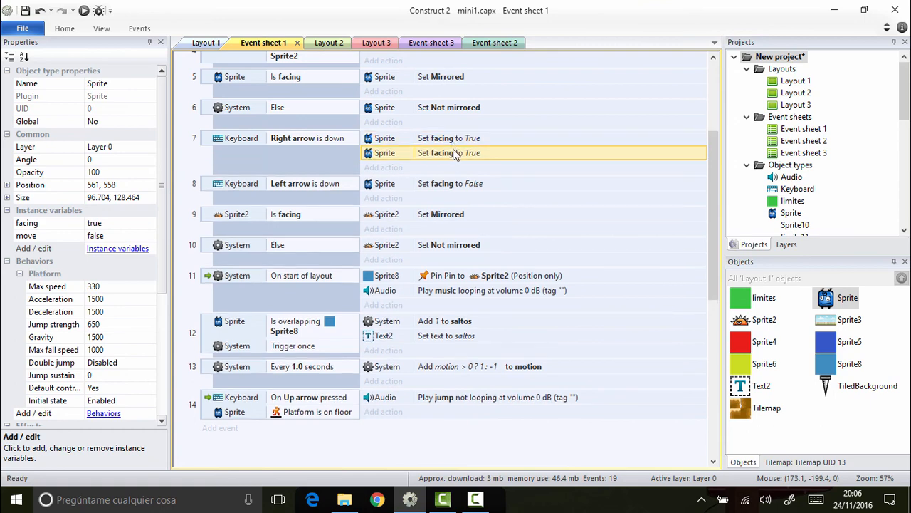
double_click(456, 154)
left_click(410, 275)
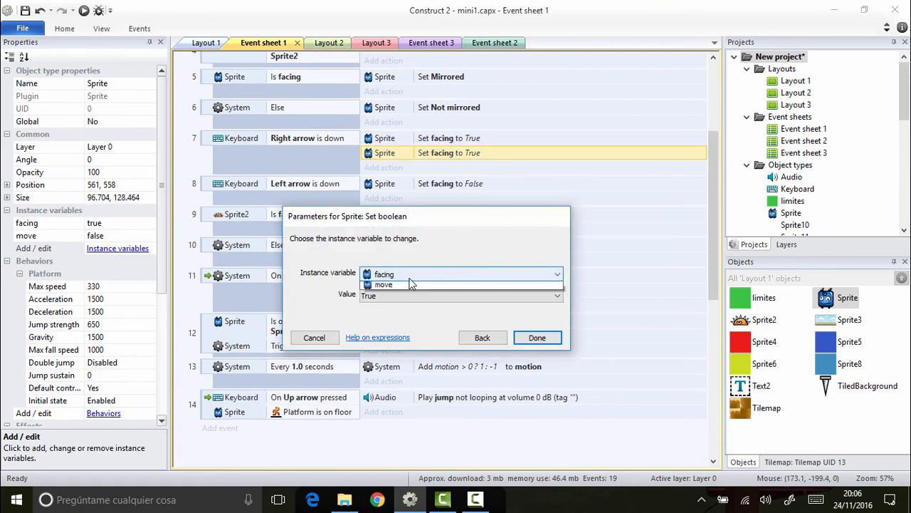
left_click(388, 298)
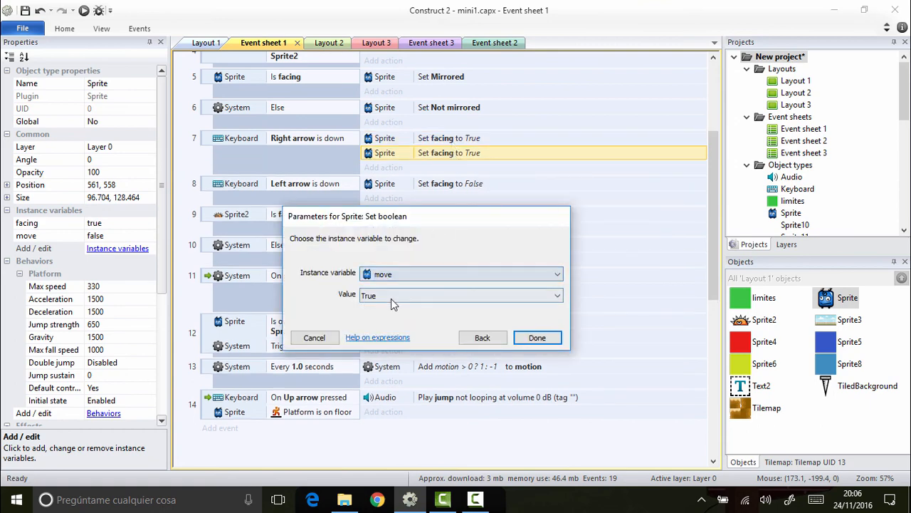
left_click(537, 337)
Step: Add the Sprite action setting move to True to the Left arrow is down event as well
left_click(481, 183)
scroll(486, 248, "up", 2)
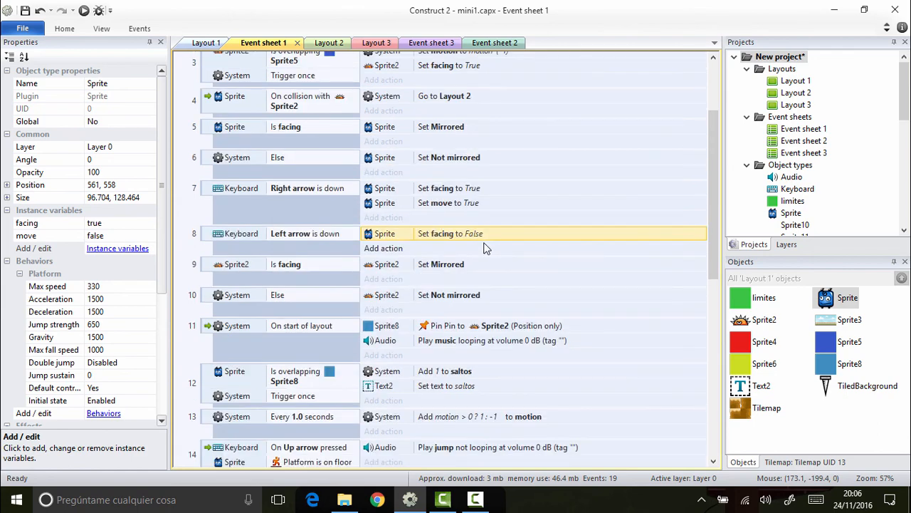
key("ctrl+v")
Step: Add an event at the end of the sheet that tests whether the Sprite's Boolean variable move is set
scroll(498, 256, "down", 3)
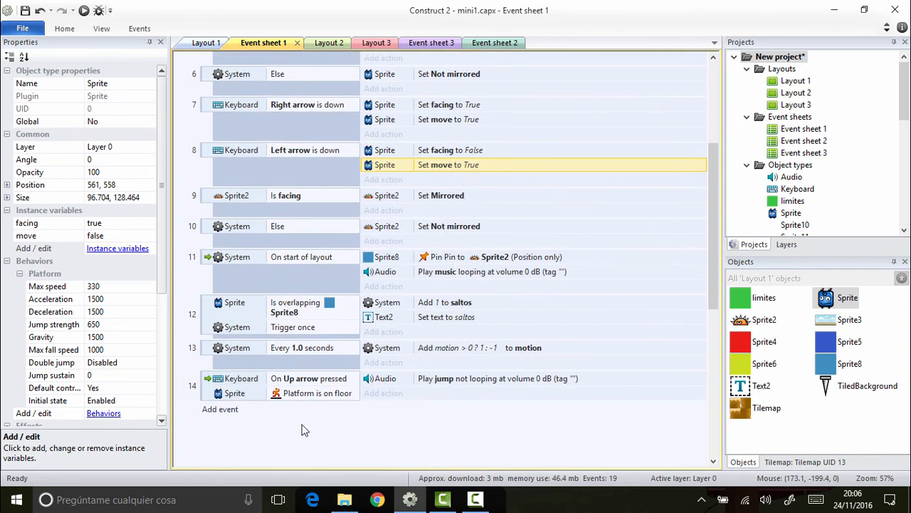
left_click(222, 411)
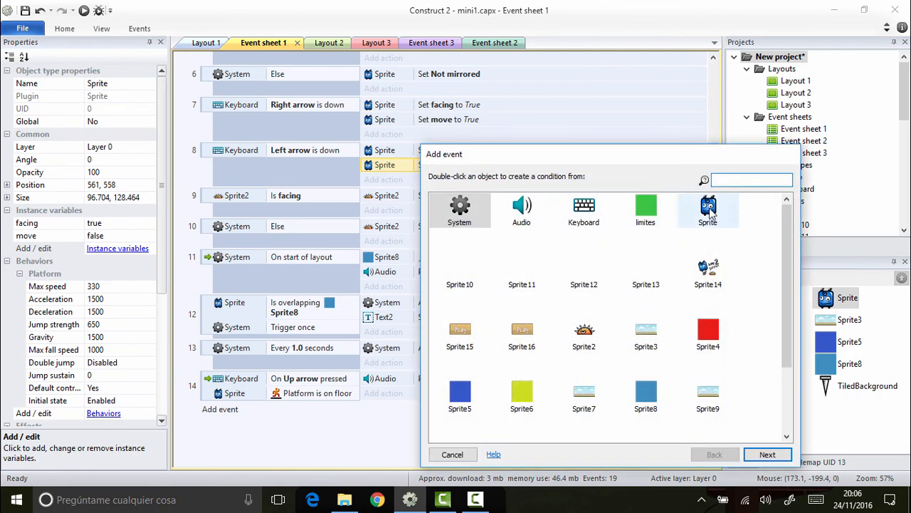
double_click(707, 226)
scroll(705, 242, "down", 2)
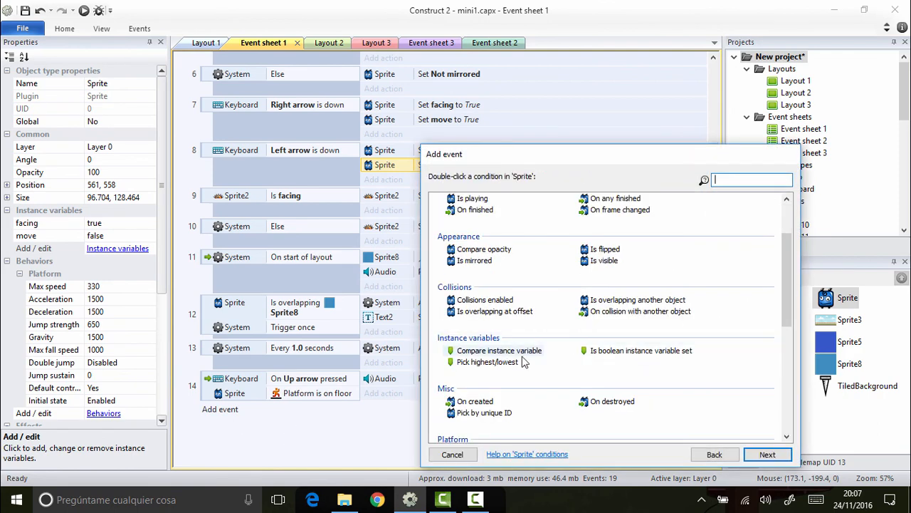
double_click(615, 356)
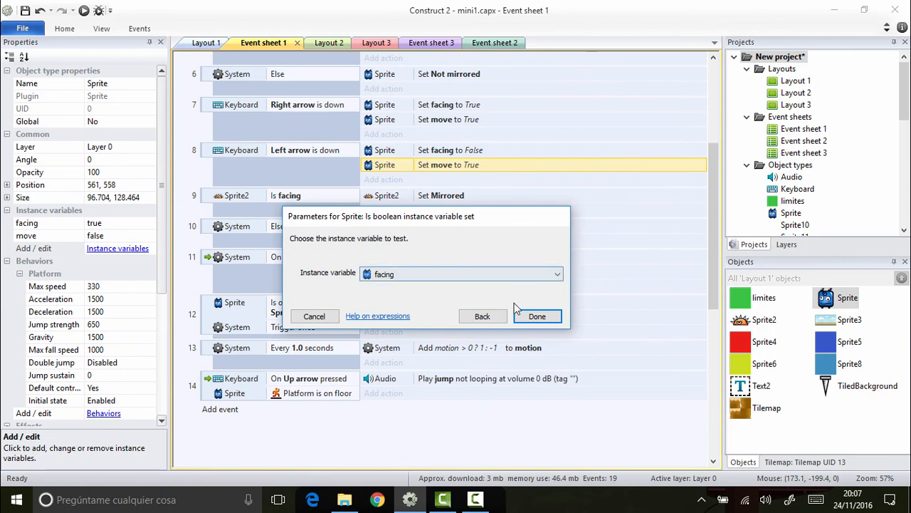
left_click(528, 275)
left_click(465, 296)
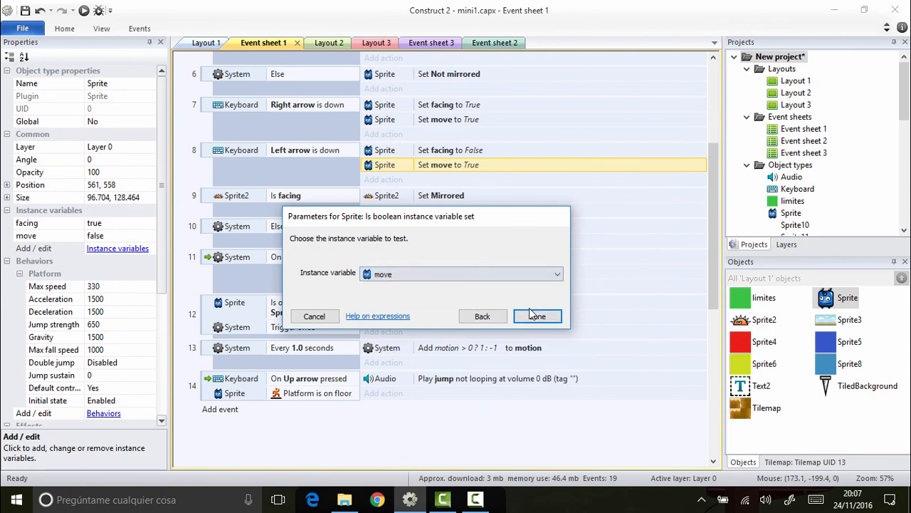
left_click(537, 316)
Step: Give the Is move event an action setting the Sprite's animation to "Default", played from the beginning
left_click(385, 412)
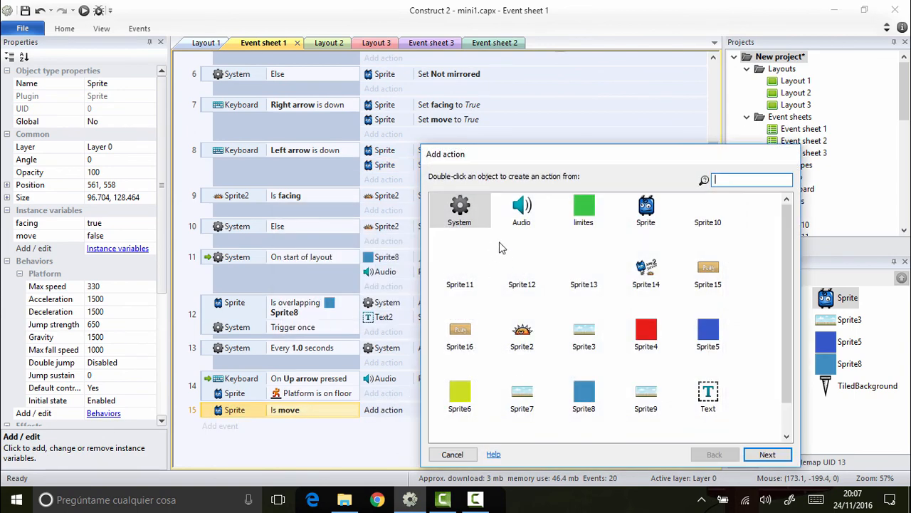
left_click(645, 216)
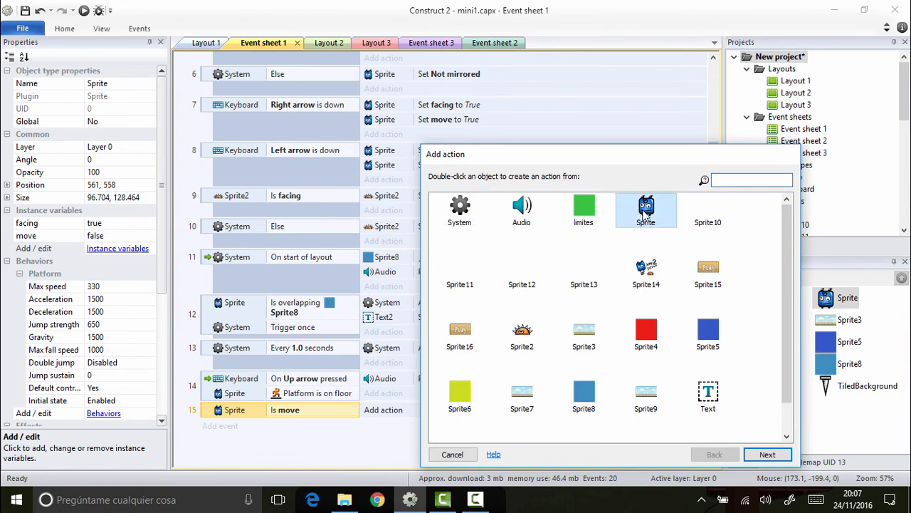
double_click(646, 207)
double_click(485, 276)
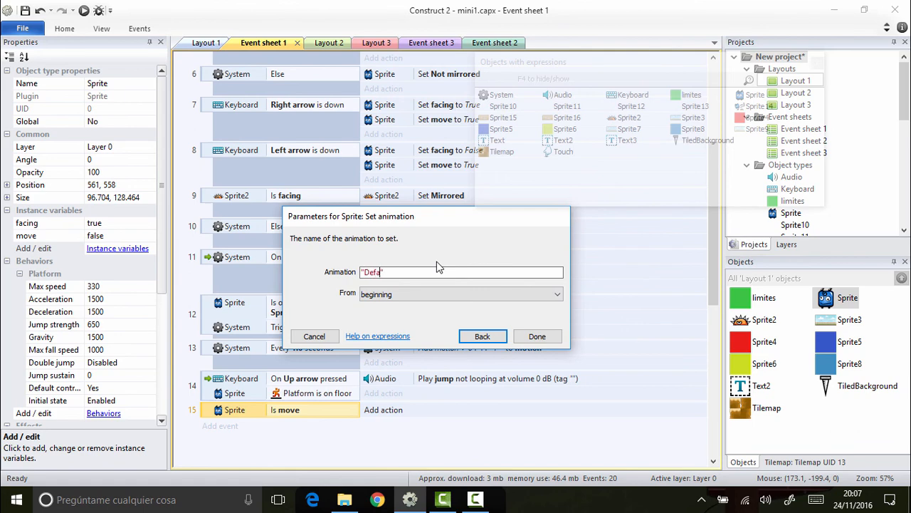
left_click(436, 298)
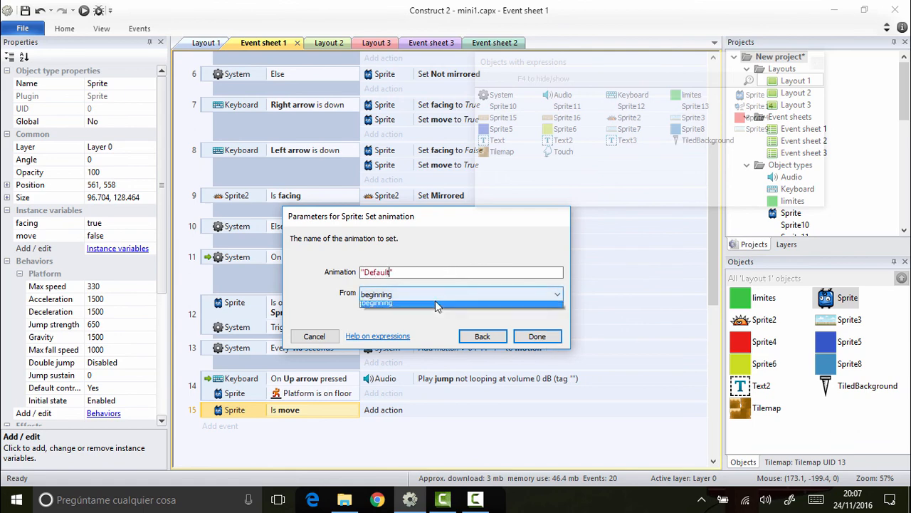
left_click(447, 317)
left_click(533, 334)
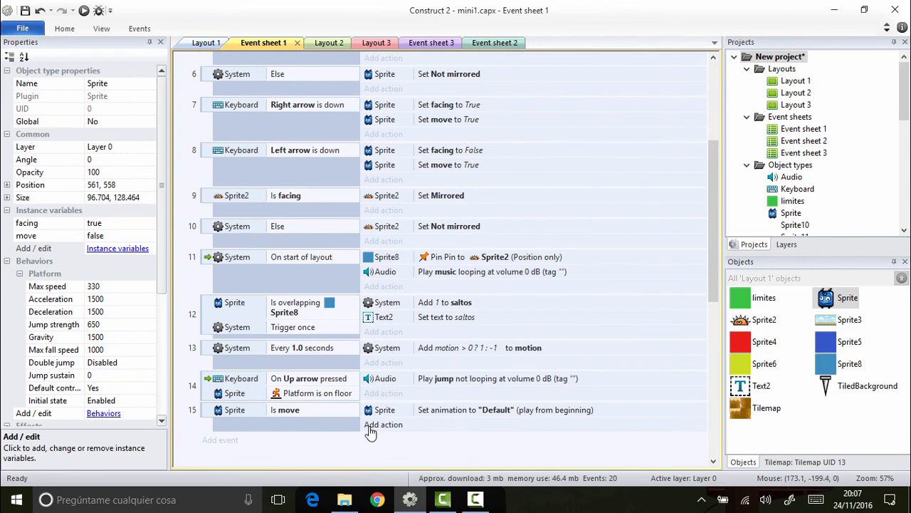
Step: Add an Else event after the Is move event, with an action setting the Sprite's animation to "Idle" from the beginning
left_click(208, 412)
right_click(209, 412)
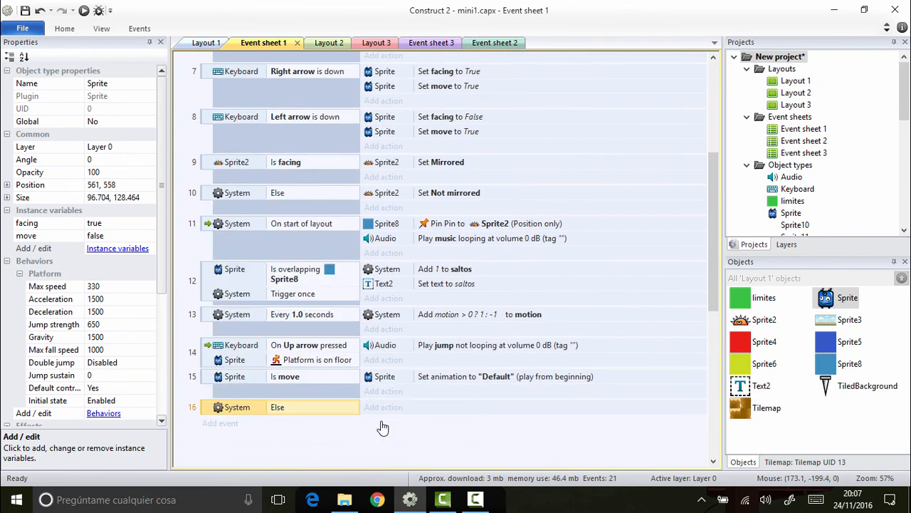
left_click(386, 411)
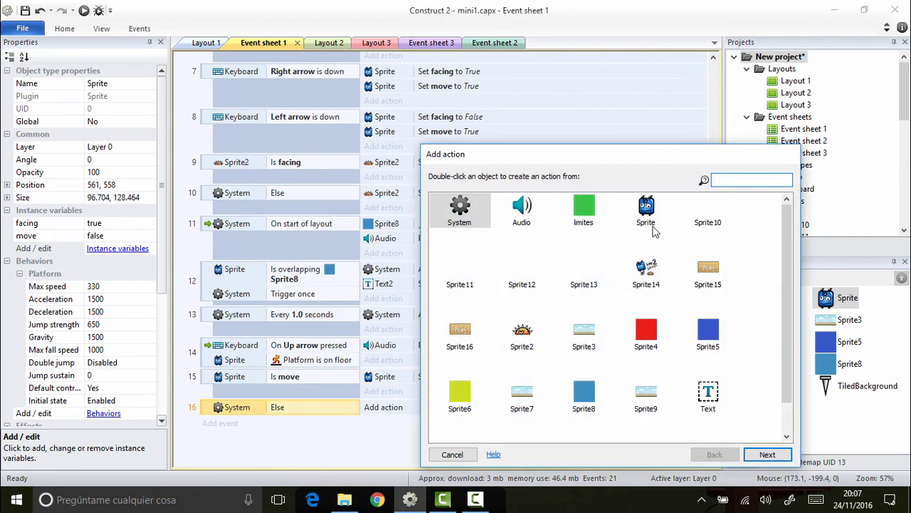
double_click(651, 226)
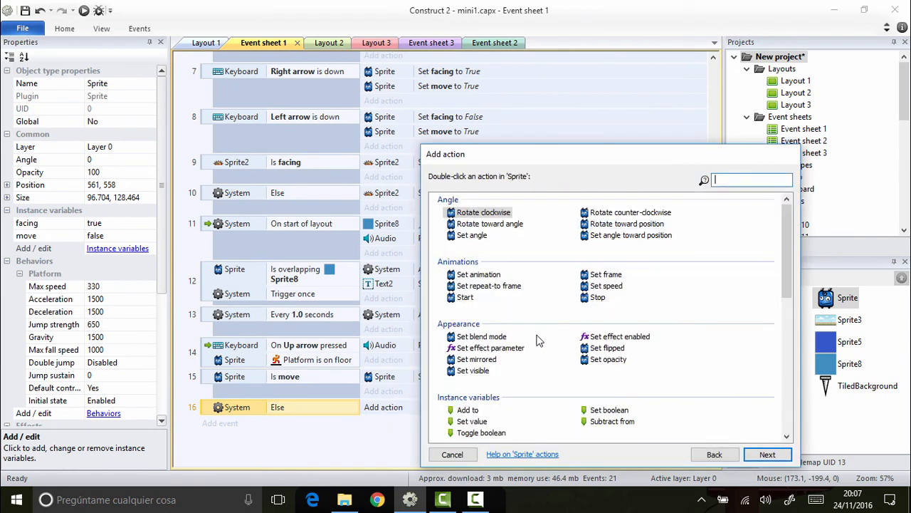
scroll(527, 306, "down", 1)
scroll(492, 228, "up", 1)
double_click(464, 276)
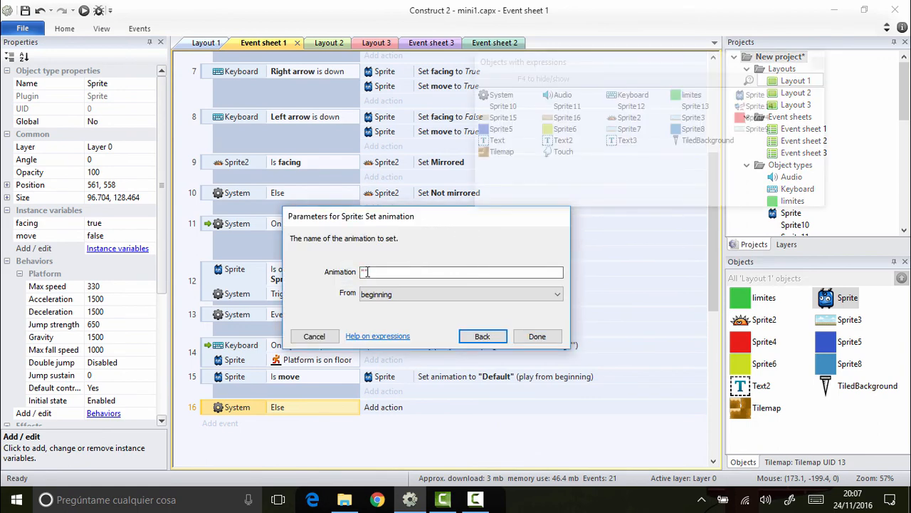
left_click(538, 337)
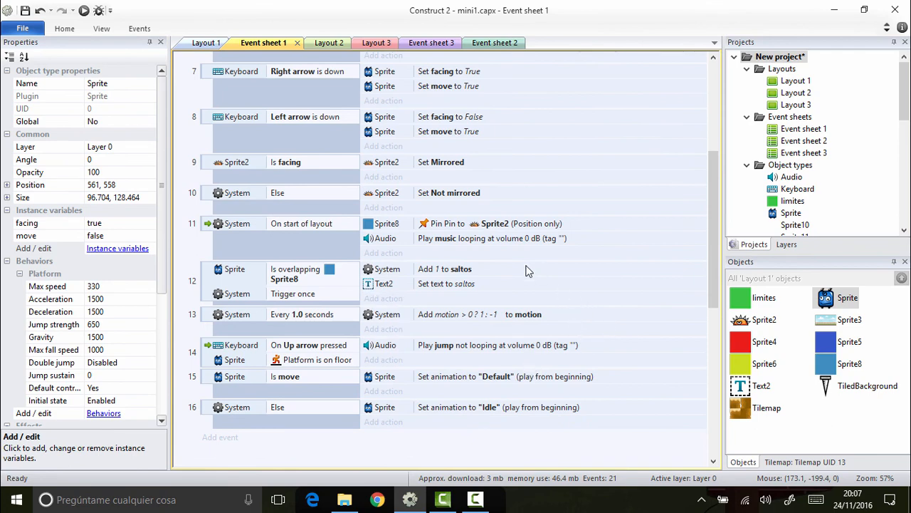
Step: Add an event for the Sprite triggered by the Platform On stopped condition
left_click(274, 441)
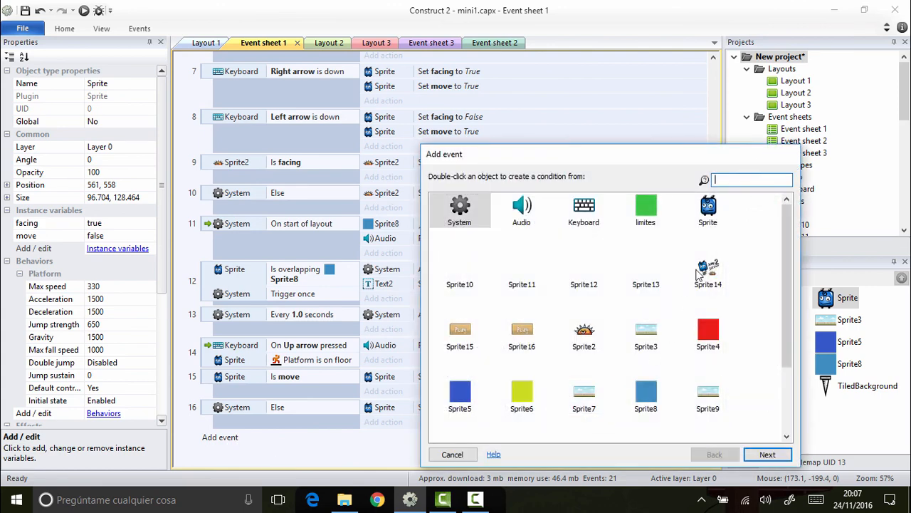
double_click(708, 209)
scroll(616, 353, "down", 5)
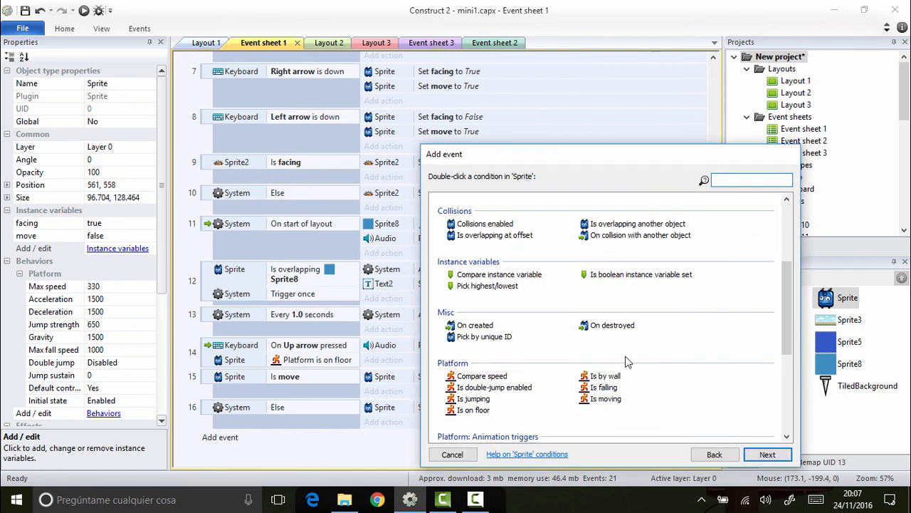
scroll(631, 363, "down", 2)
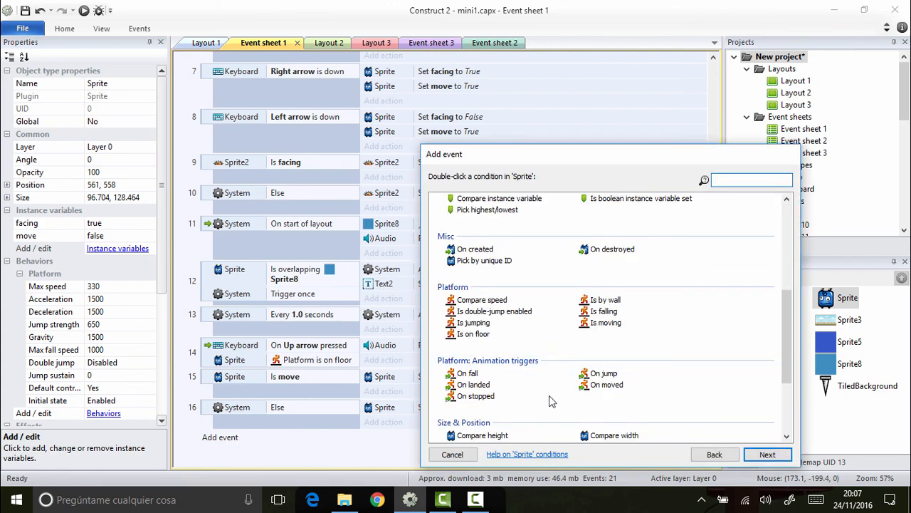
left_click(483, 399)
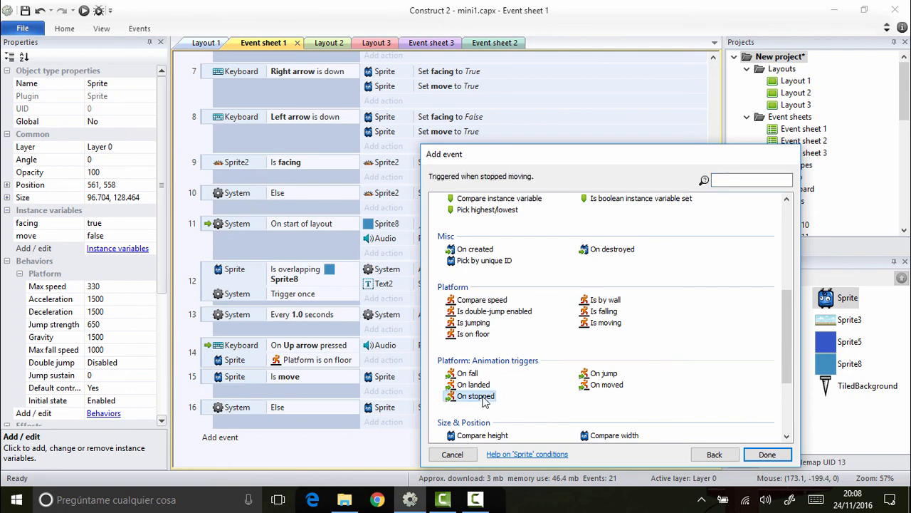
double_click(483, 399)
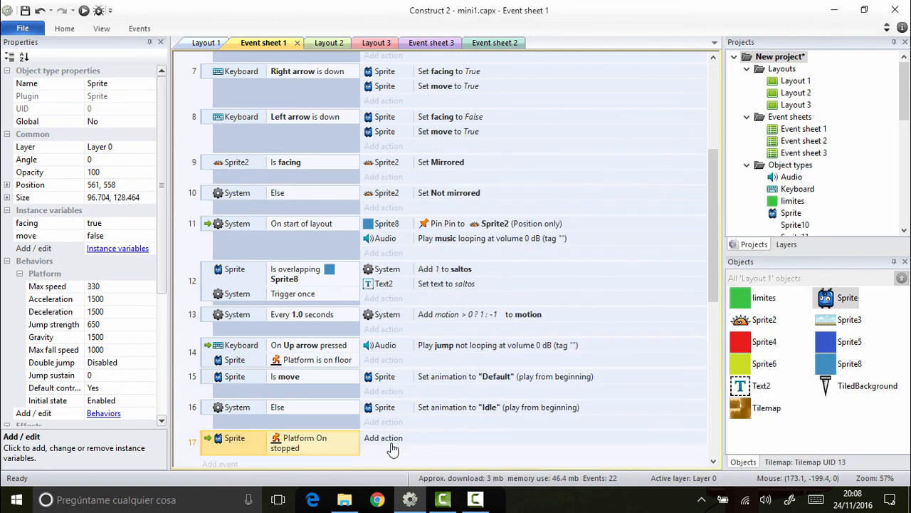
Step: Give the Platform On stopped event a Set boolean action that sets the Sprite's move variable to False
left_click(388, 441)
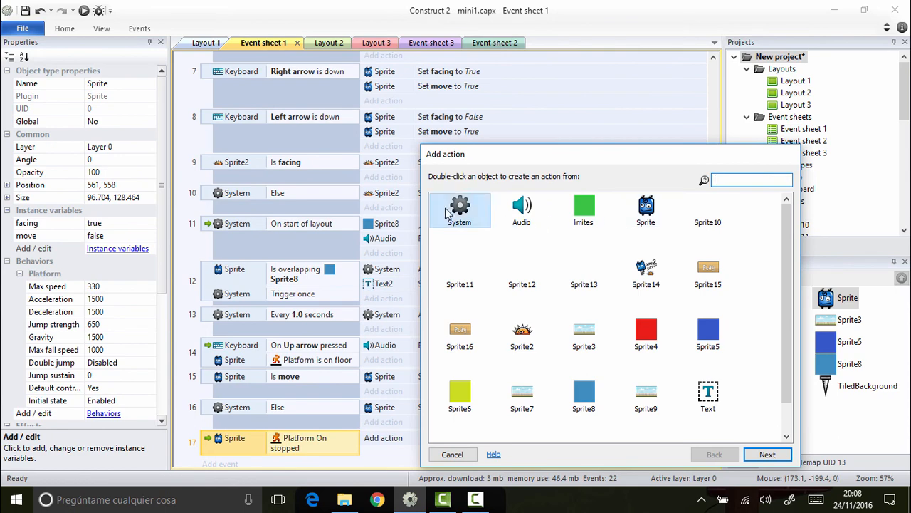
double_click(649, 212)
scroll(587, 309, "down", 2)
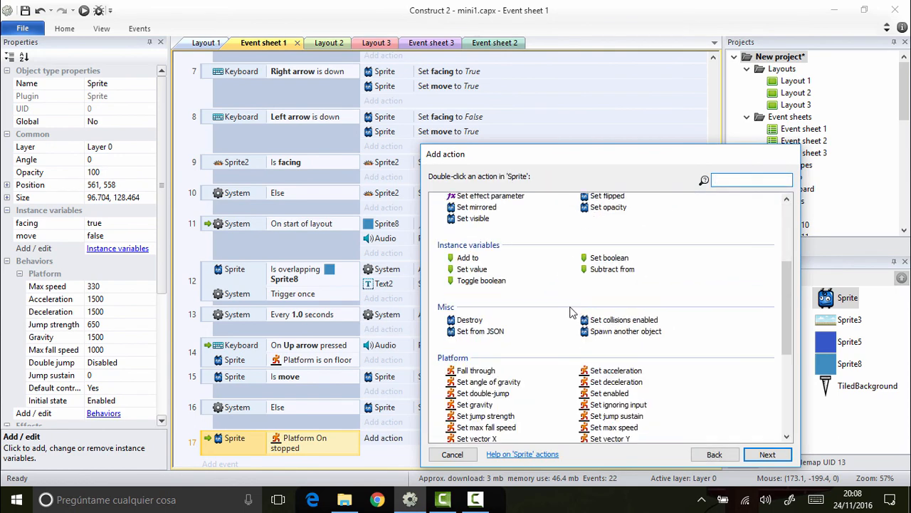
scroll(580, 313, "up", 2)
scroll(594, 316, "down", 1)
double_click(608, 333)
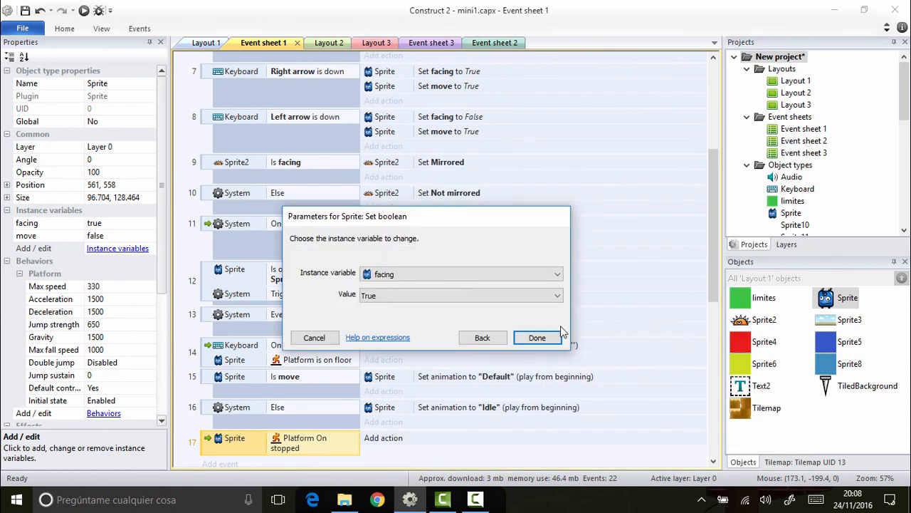
left_click(455, 296)
left_click(423, 316)
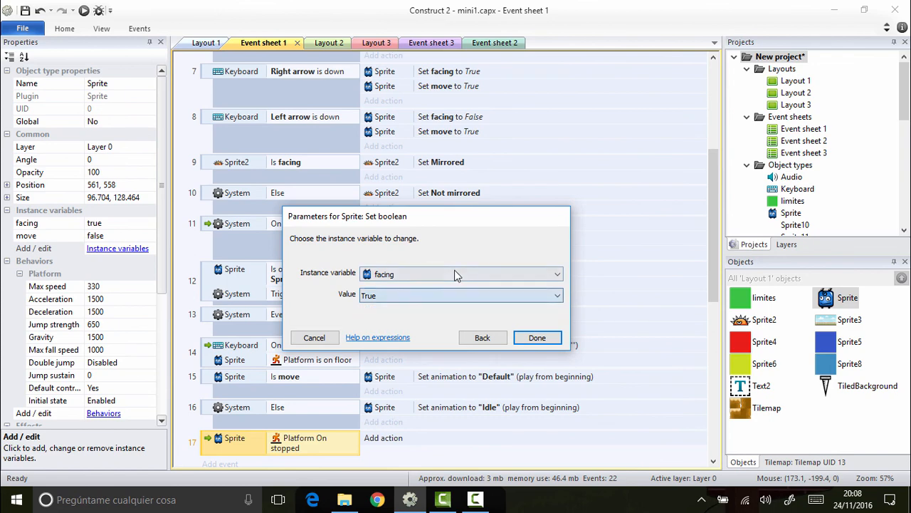
left_click(457, 274)
left_click(418, 287)
key("Down")
left_click(413, 297)
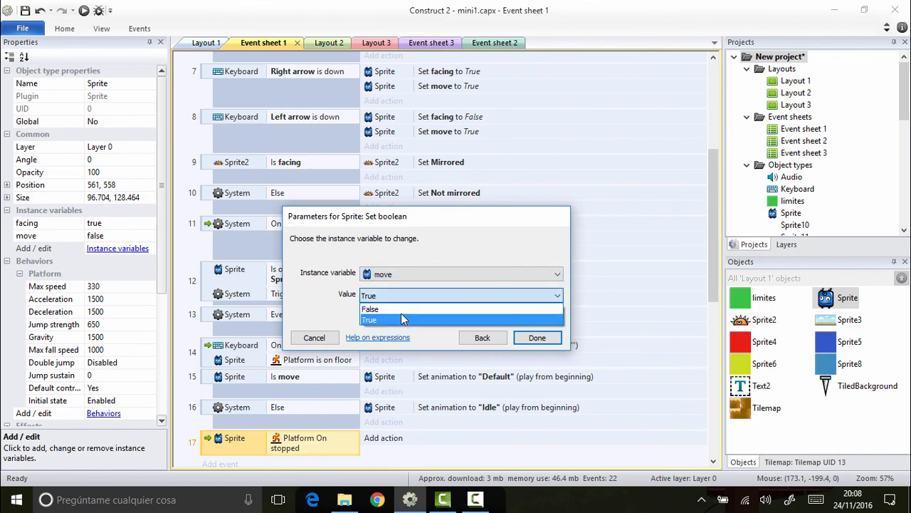
left_click(401, 307)
left_click(537, 338)
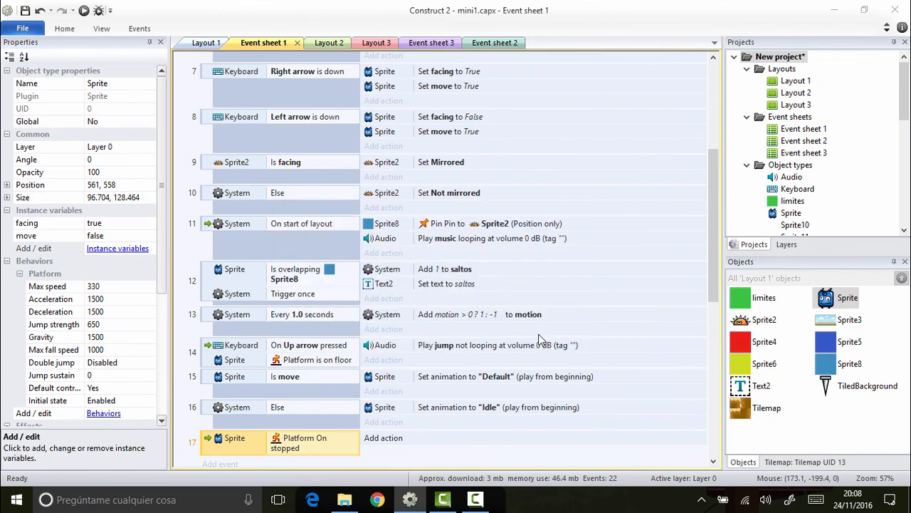
Step: Run the layout in the browser and test the character's walking, jumping and idle animations around the enemy
left_click(86, 10)
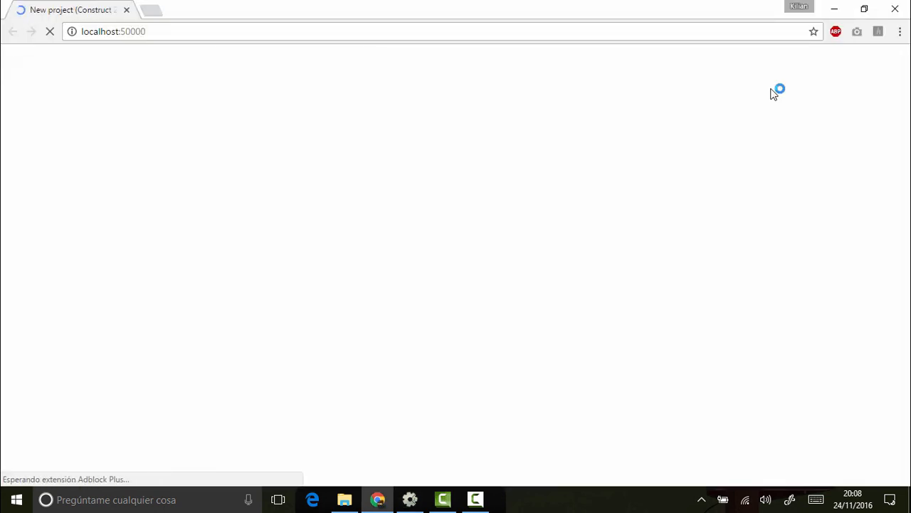
key("Right")
key("Up")
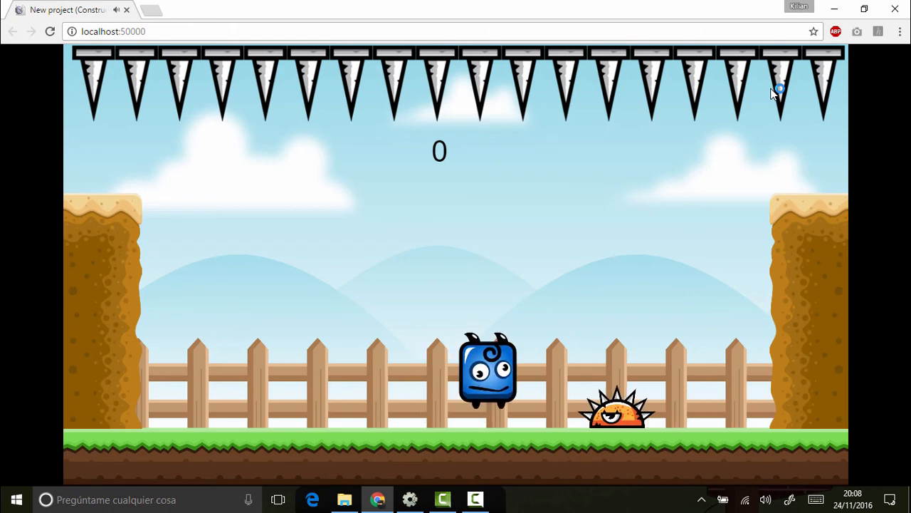
key("Up")
key("Left")
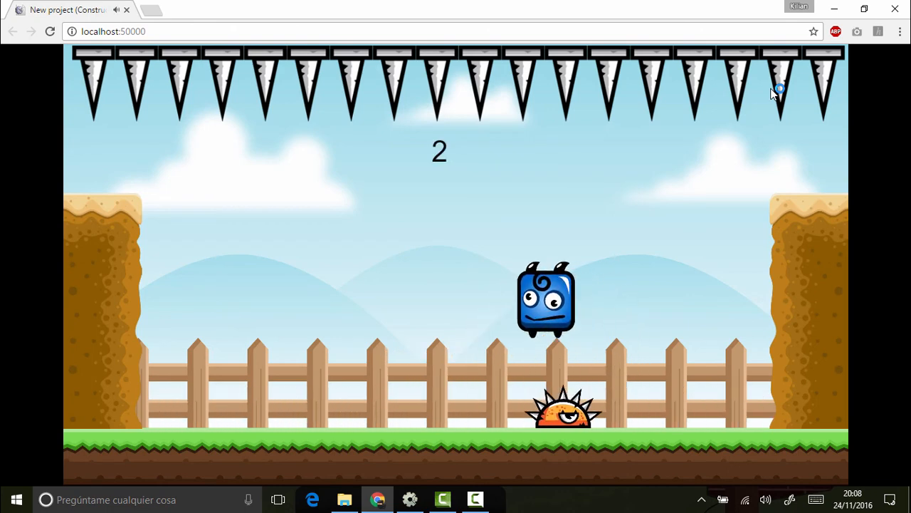
key("Up")
key("Right")
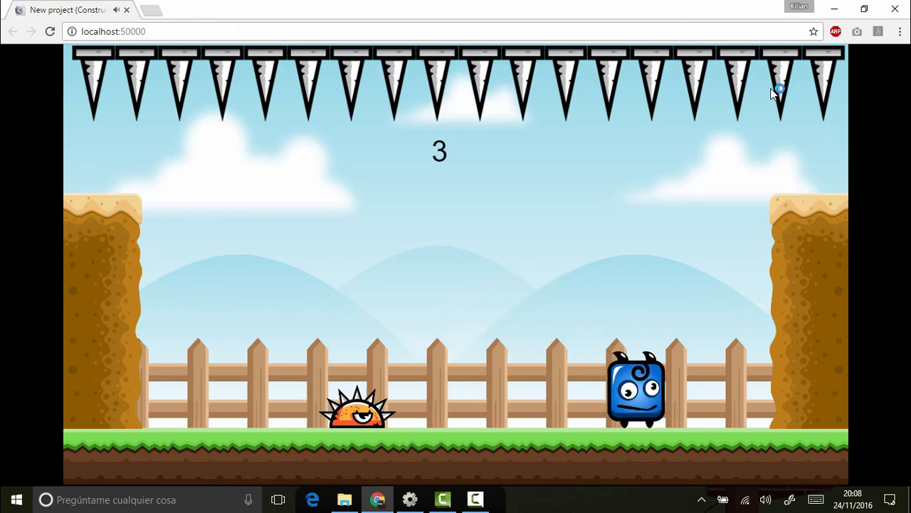
Step: Keep jumping the character back and forth over the spiked enemy to test the animations until the round ends
key("Up")
key("Left")
key("Up")
key("Right")
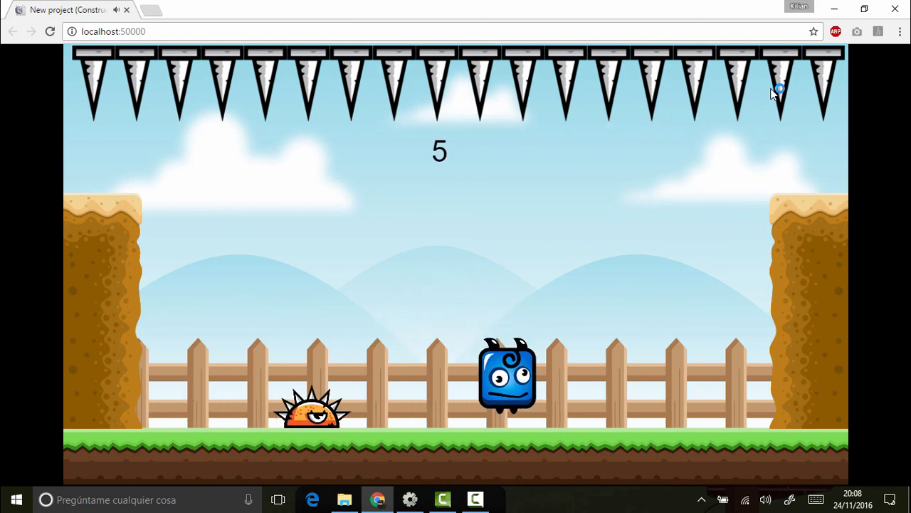
key("Up")
key("Left")
key("Up")
key("Right")
key("Up")
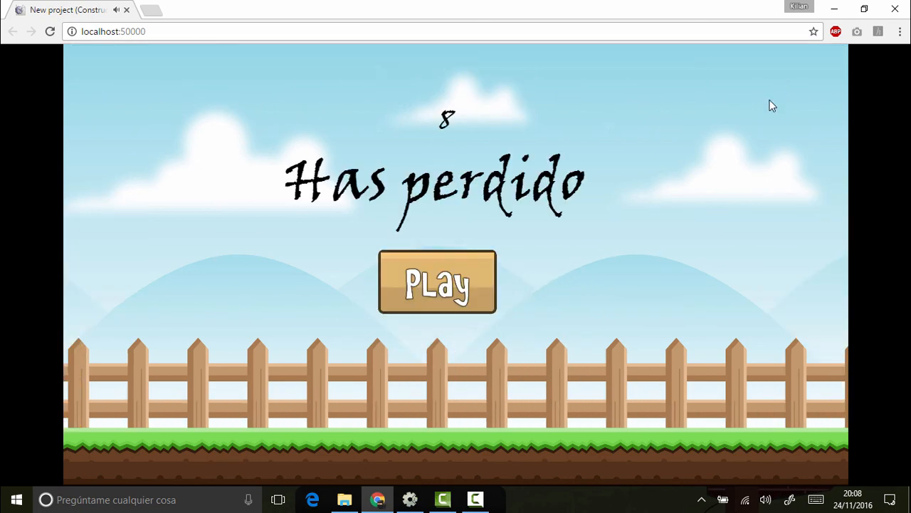
Step: Replay the game from the losing screen and test jumping over the enemy in both directions
left_click(474, 279)
key("Up")
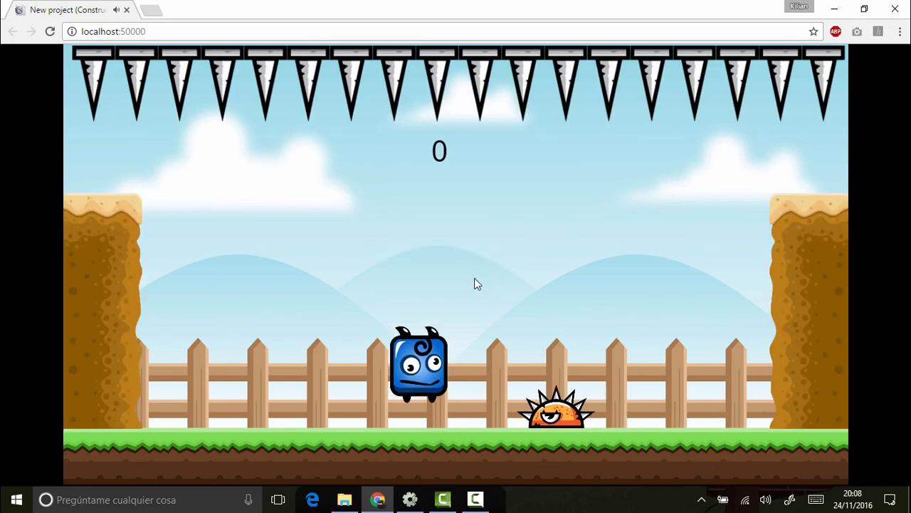
key("Right")
key("Up")
key("Left")
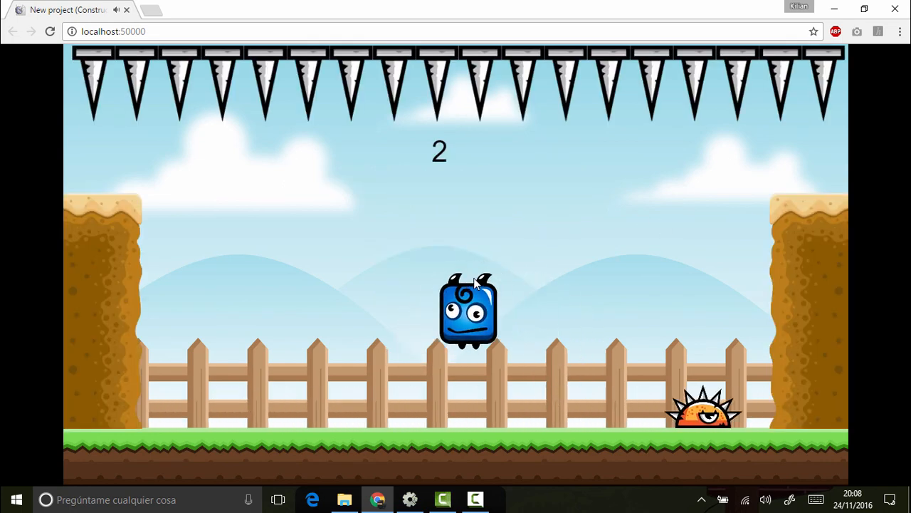
key("Up")
key("Right")
key("Up")
key("Left")
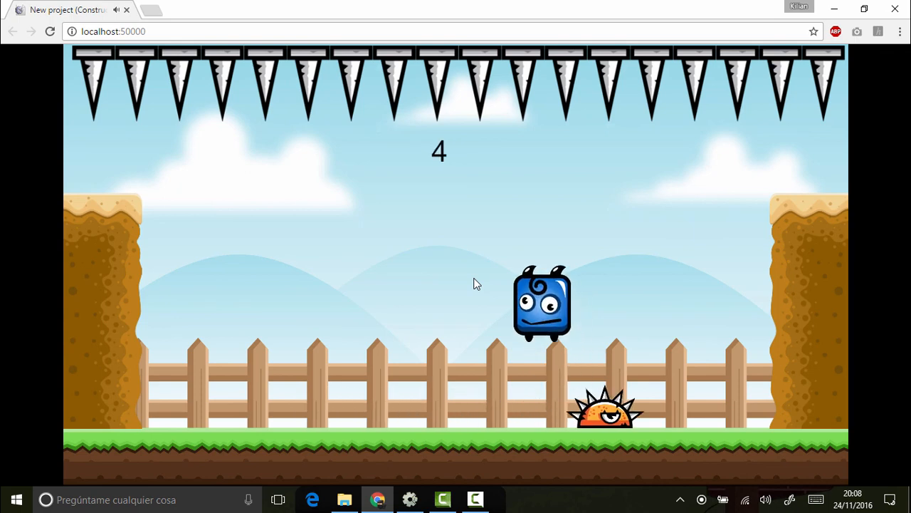
key("Up")
key("Right")
key("Up")
key("Left")
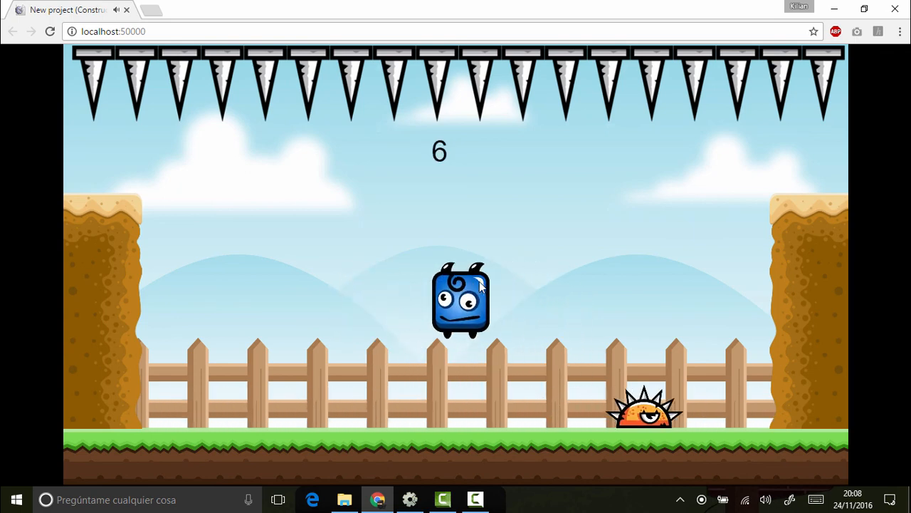
key("Up")
Step: Restart the game once more and check the character's jumps and movement around the enemy
left_click(472, 279)
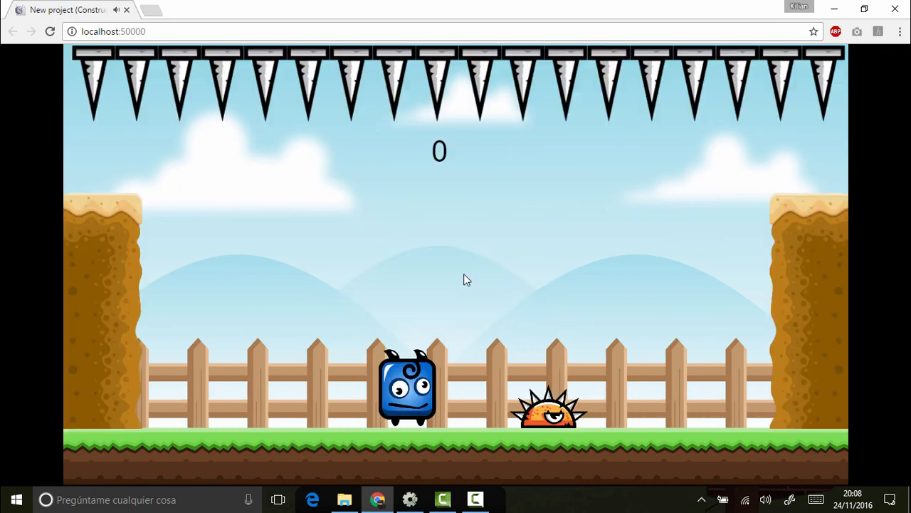
key("Up")
key("Right")
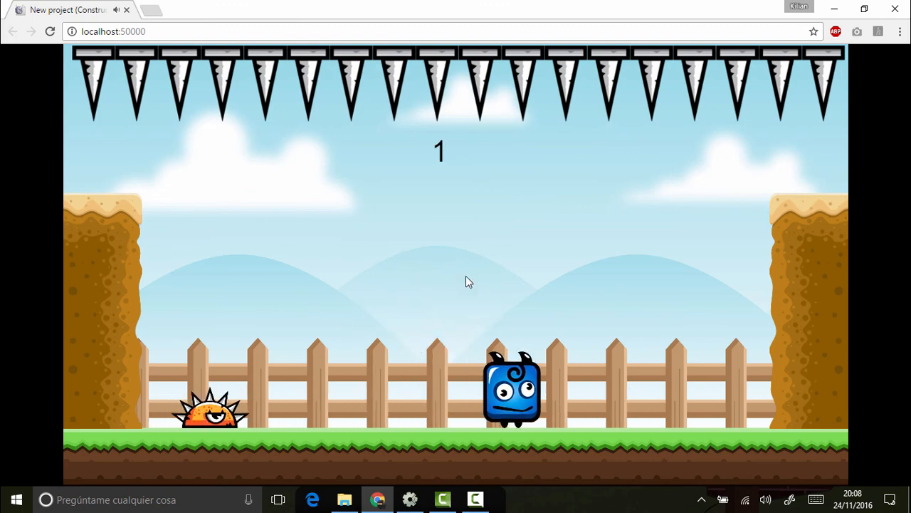
key("Up")
key("Left")
key("Up")
key("Right")
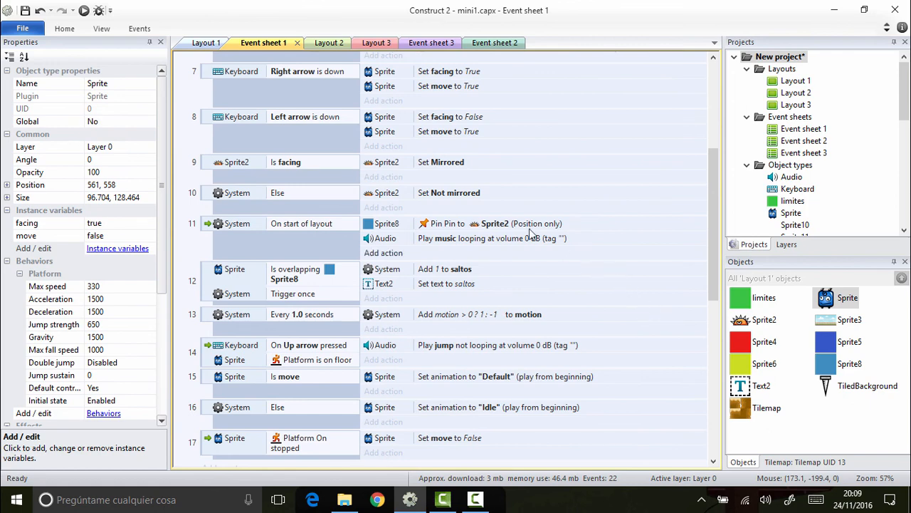
Step: Return to Layout 1 in Construct 2 and start exporting the project with HTML5 website as the platform
left_click(201, 43)
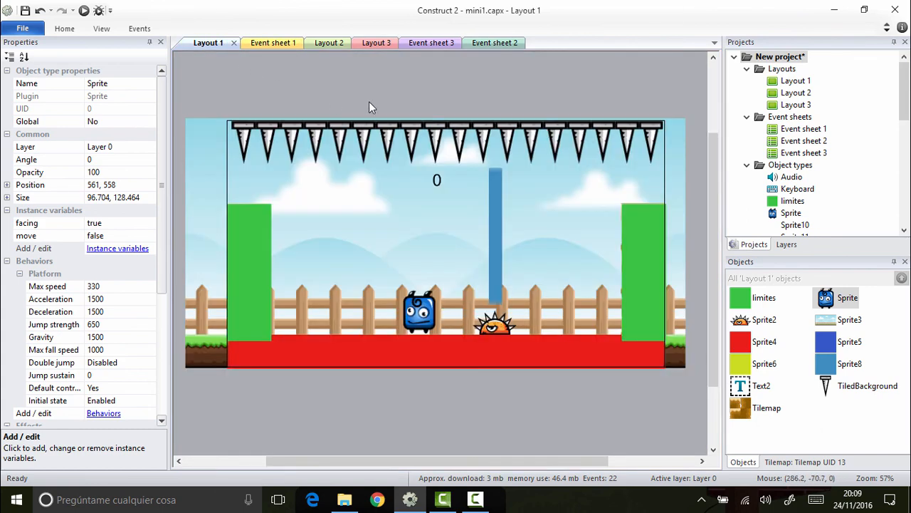
left_click(454, 82)
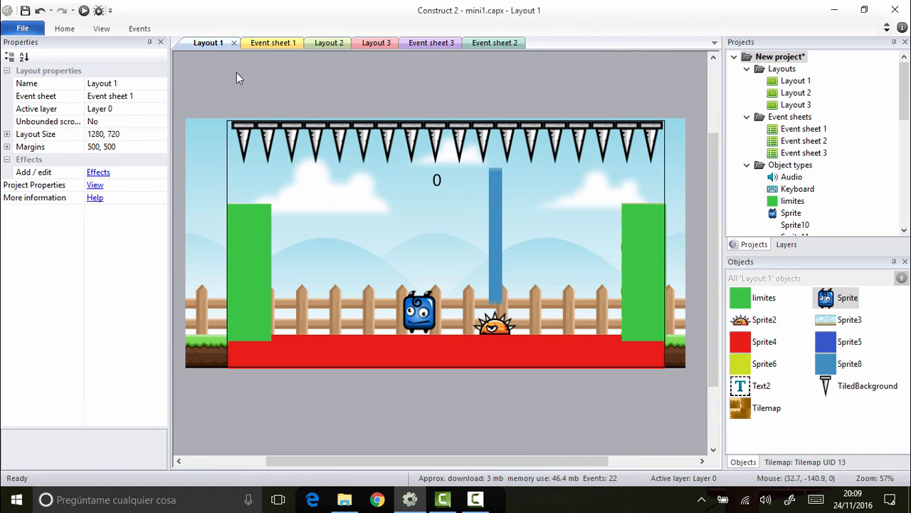
left_click(28, 29)
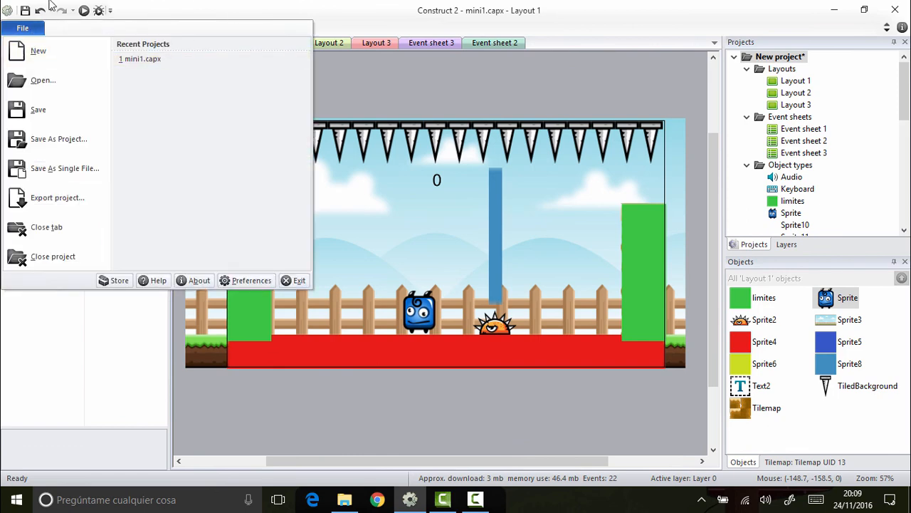
left_click(75, 202)
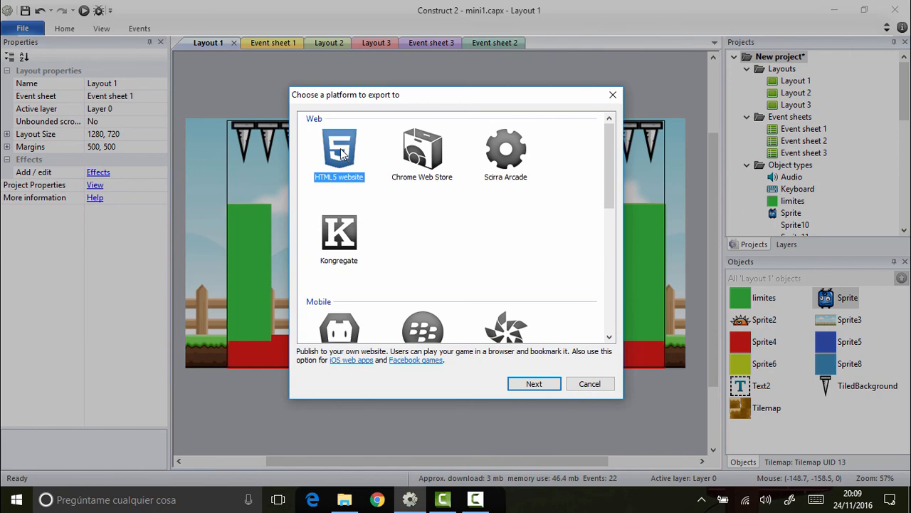
left_click(533, 383)
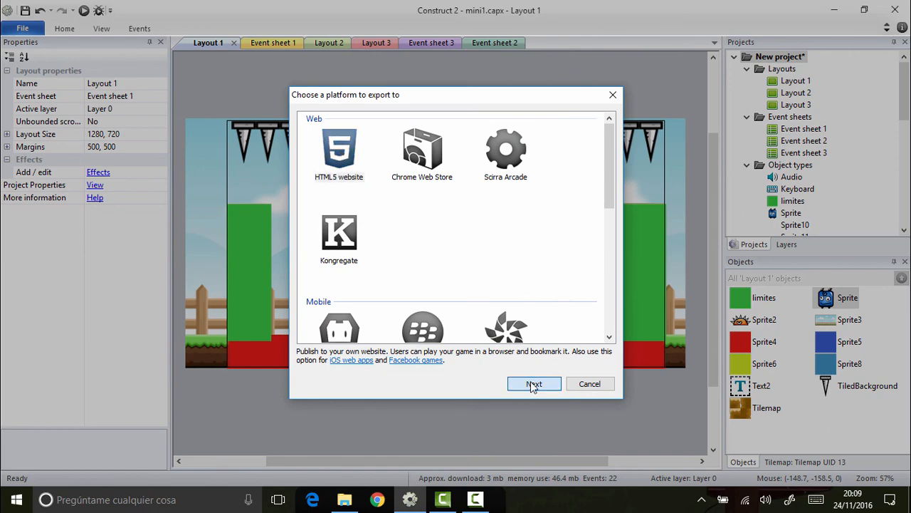